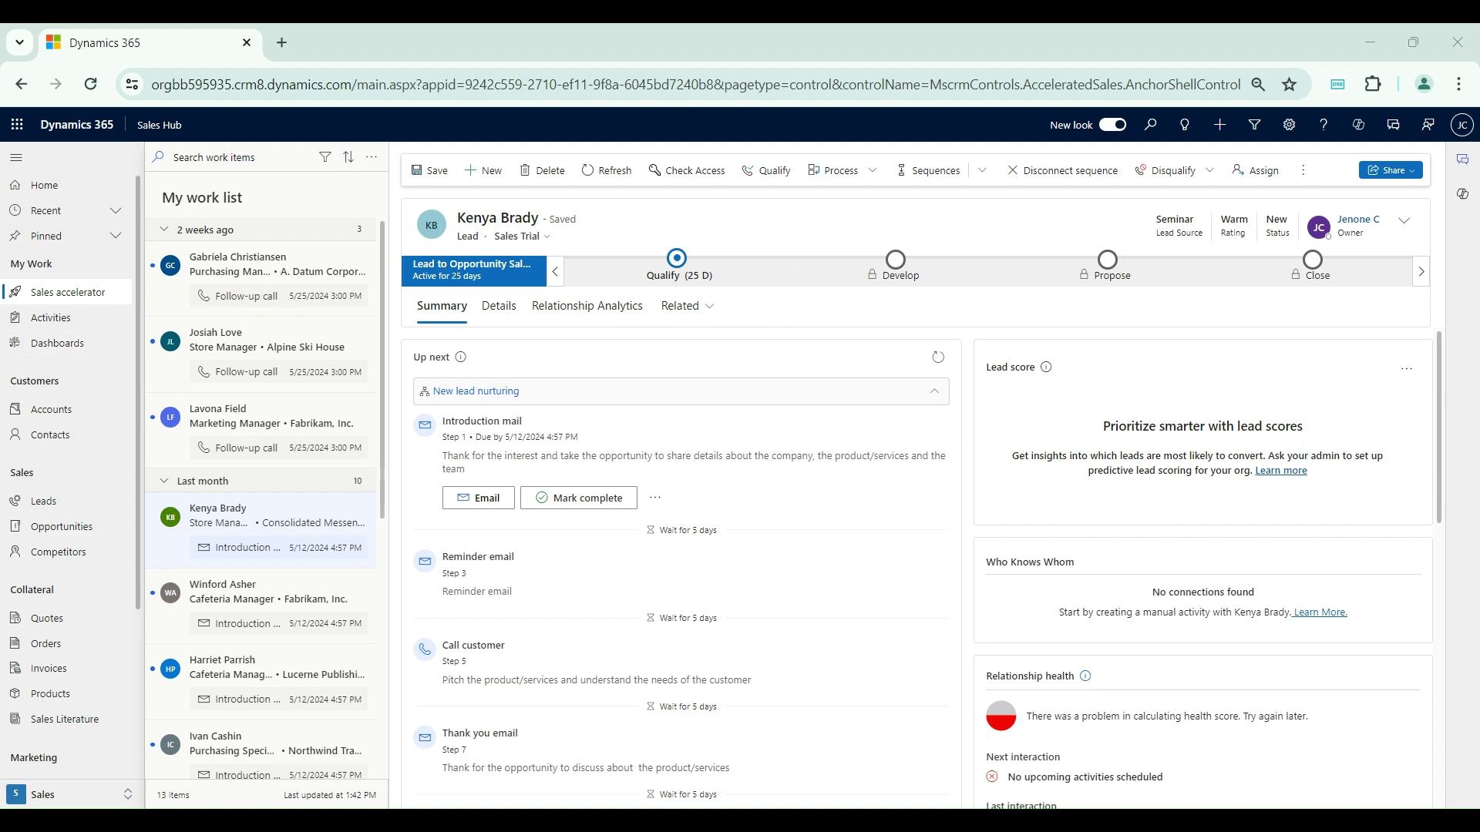
Step: Open the TV 1 - 32 inch product record from the product families and products in App Settings
click(101, 804)
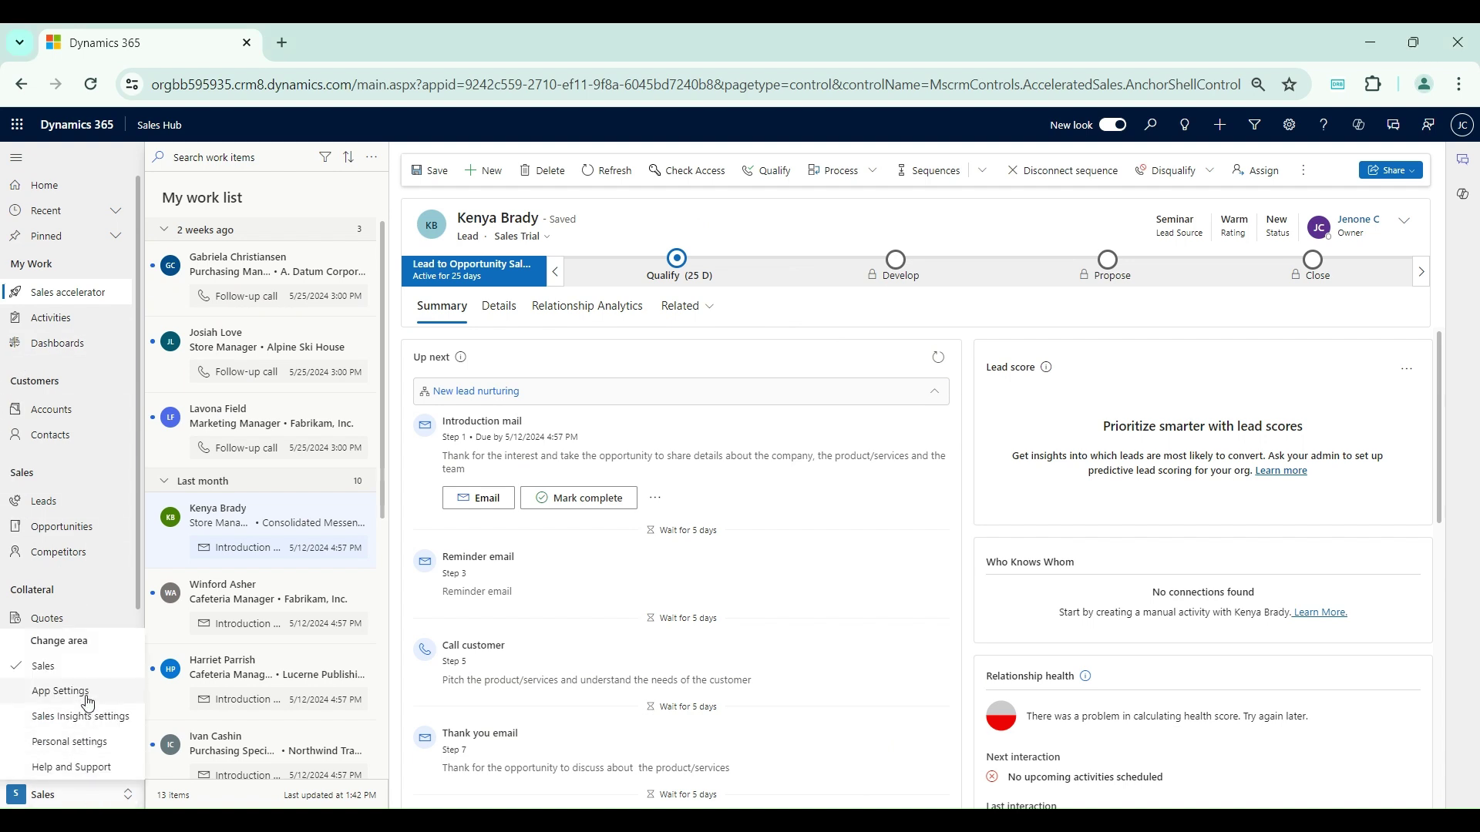
click(87, 700)
drag(138, 520, 146, 802)
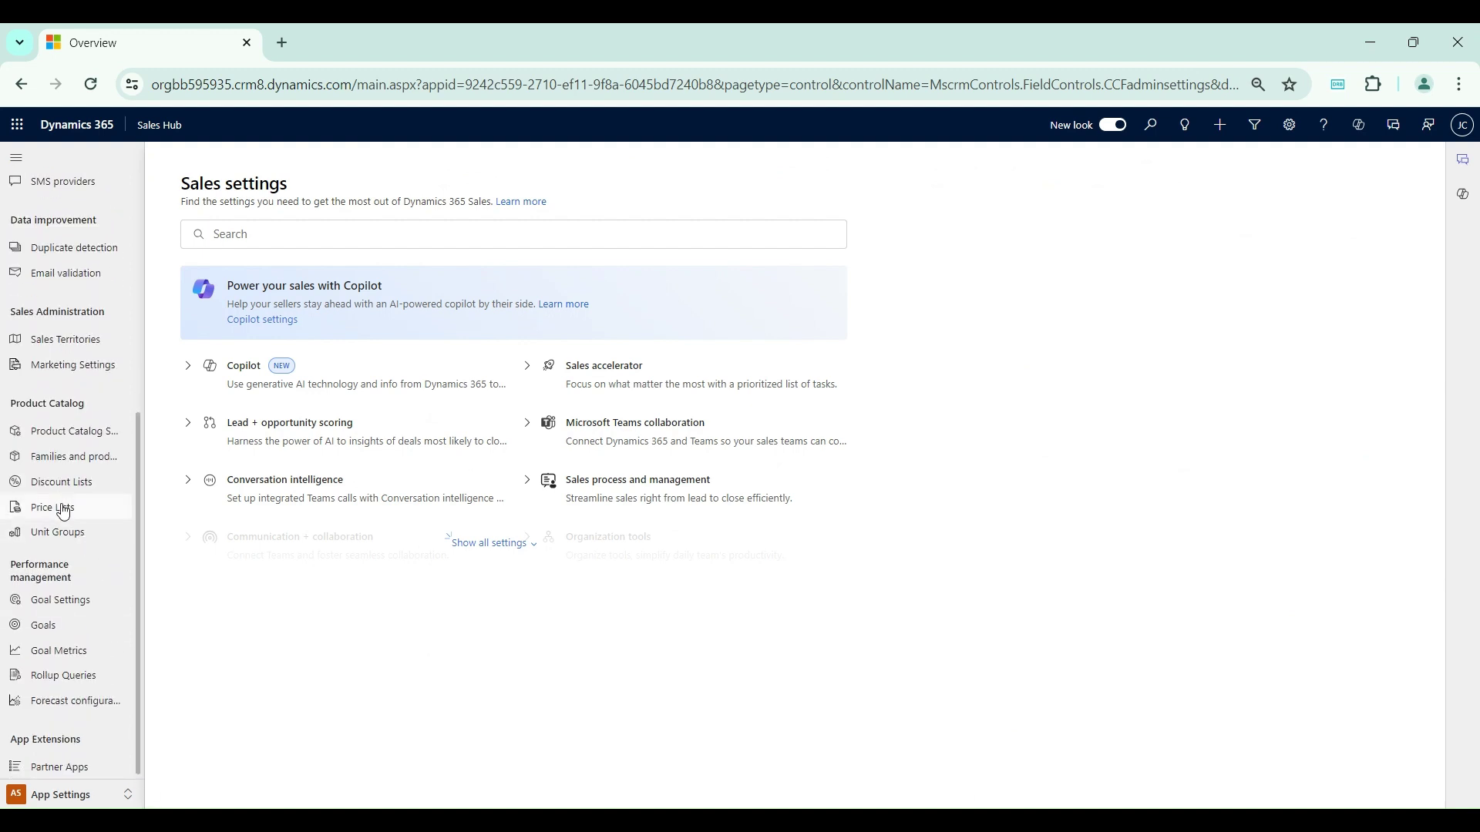
click(85, 463)
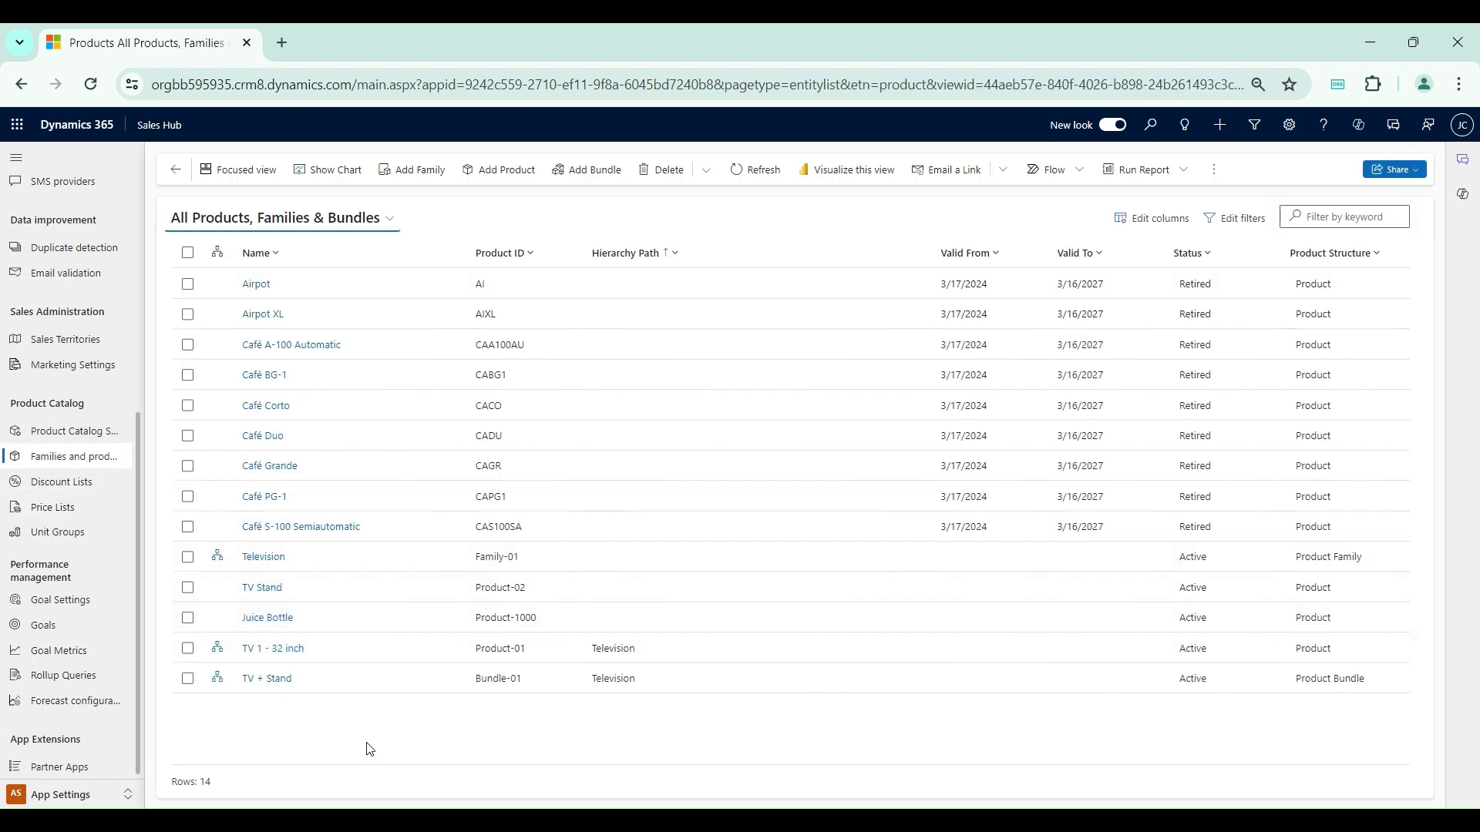
click(281, 652)
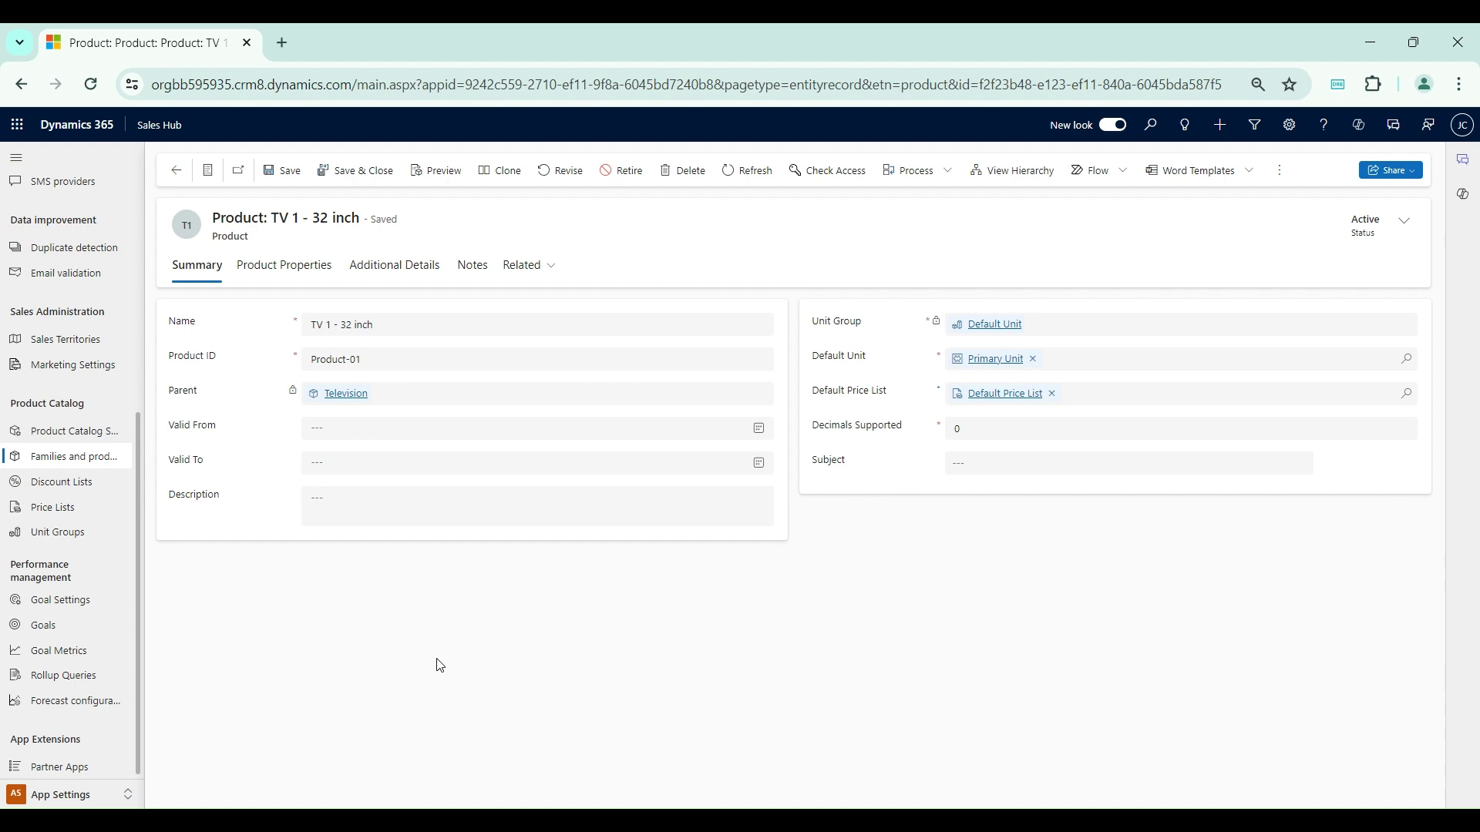
Step: Review the product's price list items in its additional details, then return to its summary
click(987, 465)
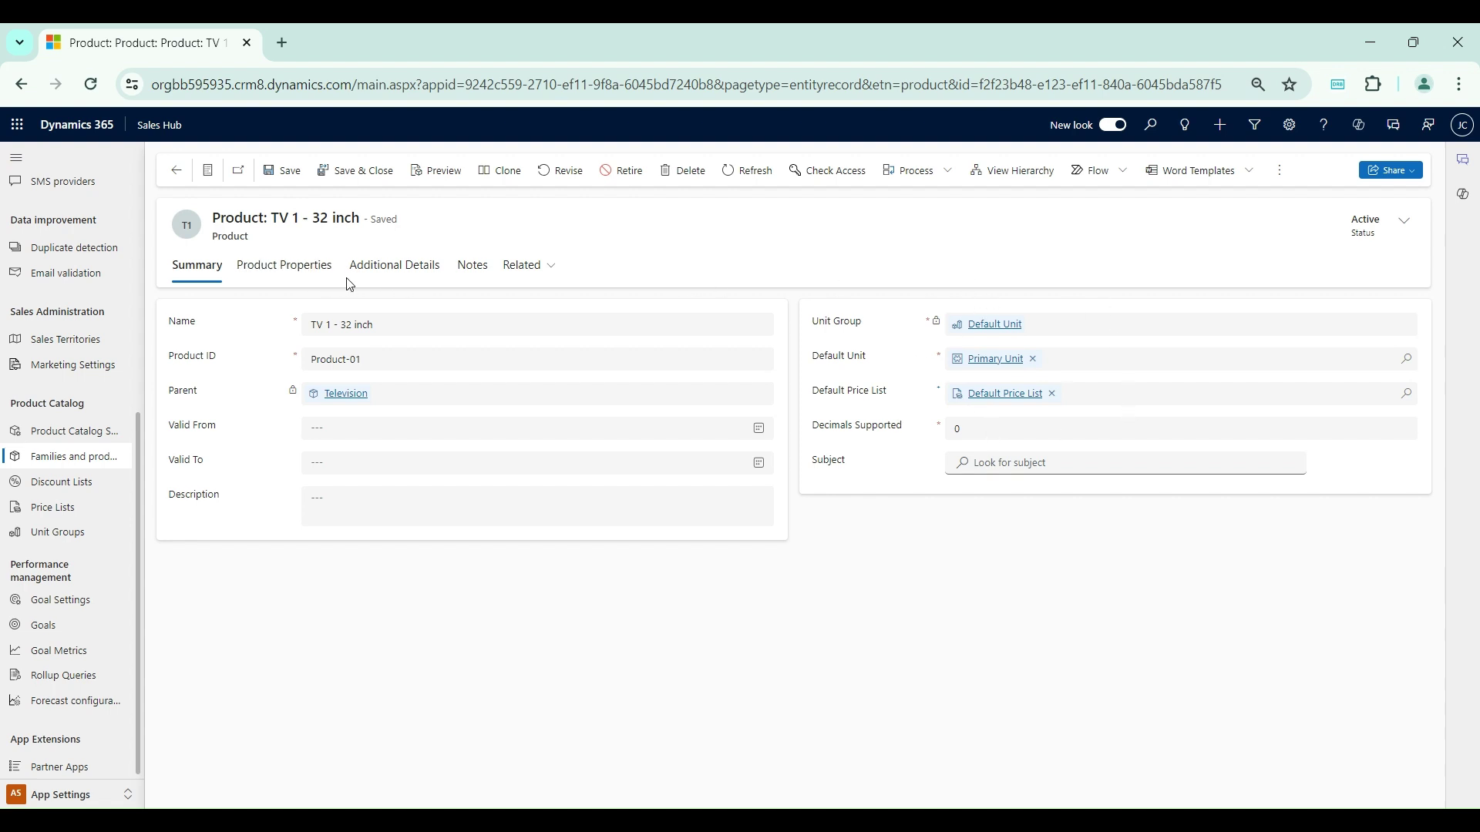
click(405, 271)
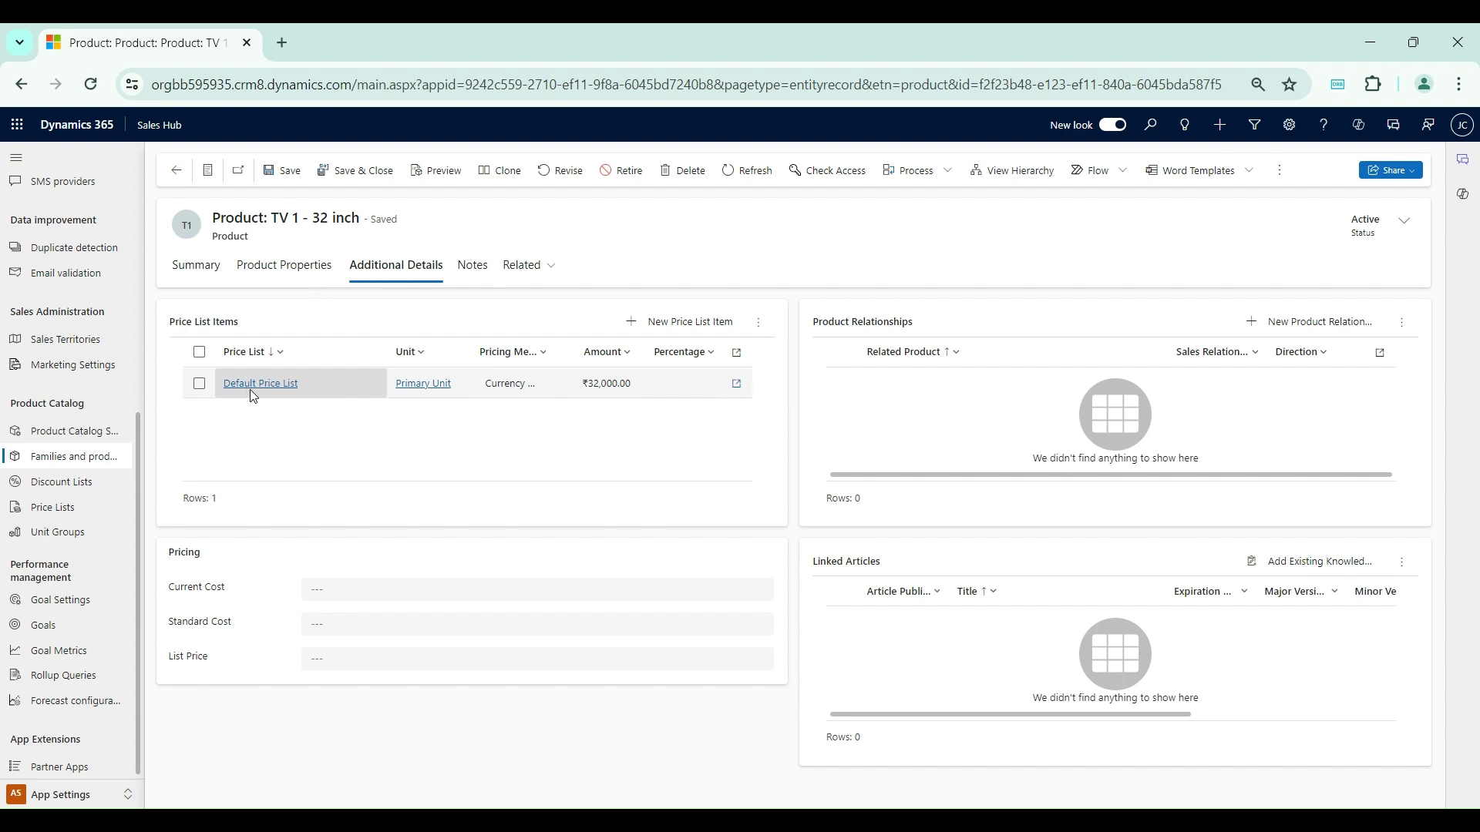
click(204, 277)
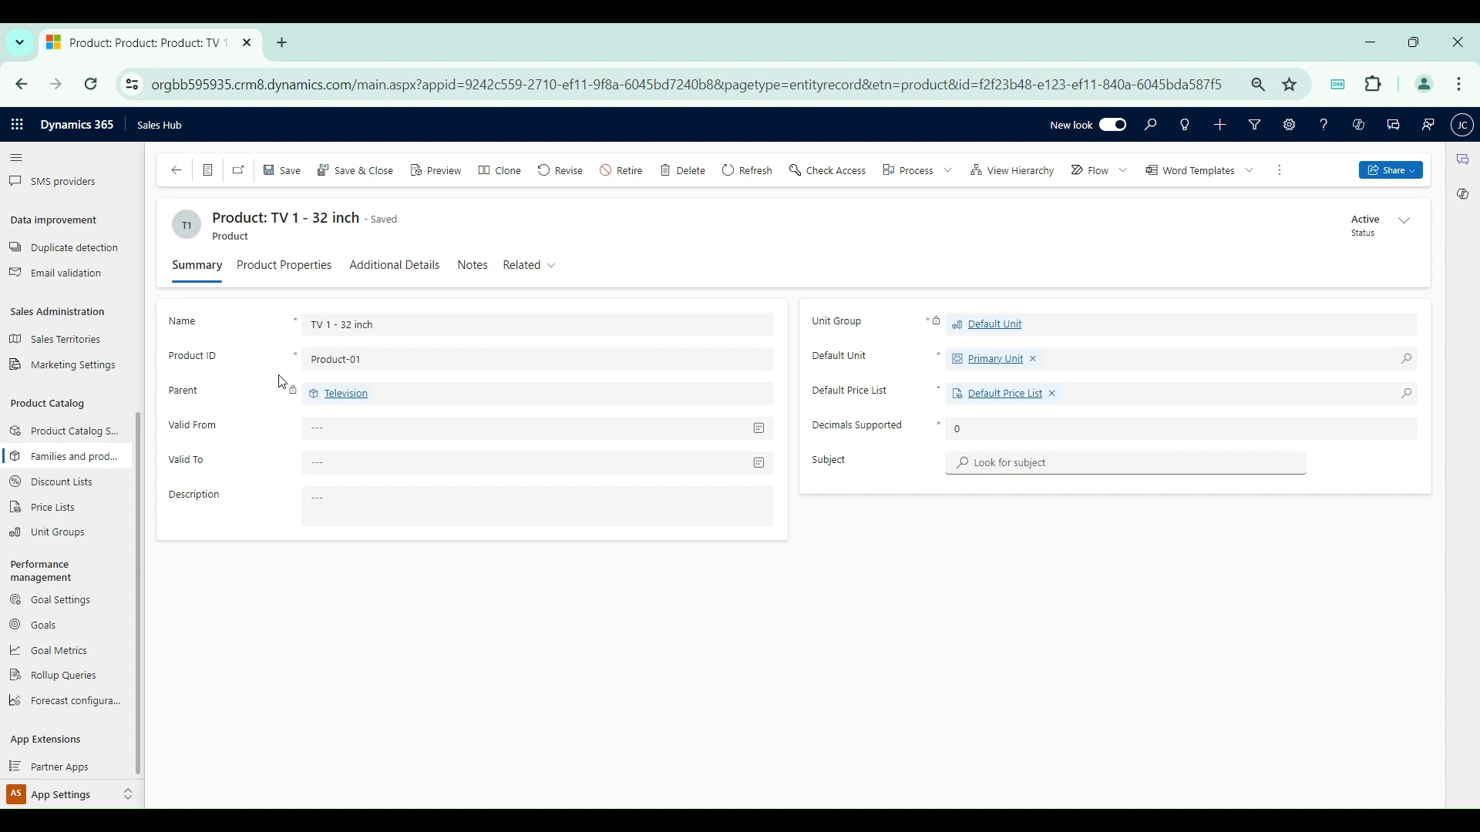
Step: Create and save a new price list named Retail Price List, keeping Indian Rupee as the currency
click(81, 513)
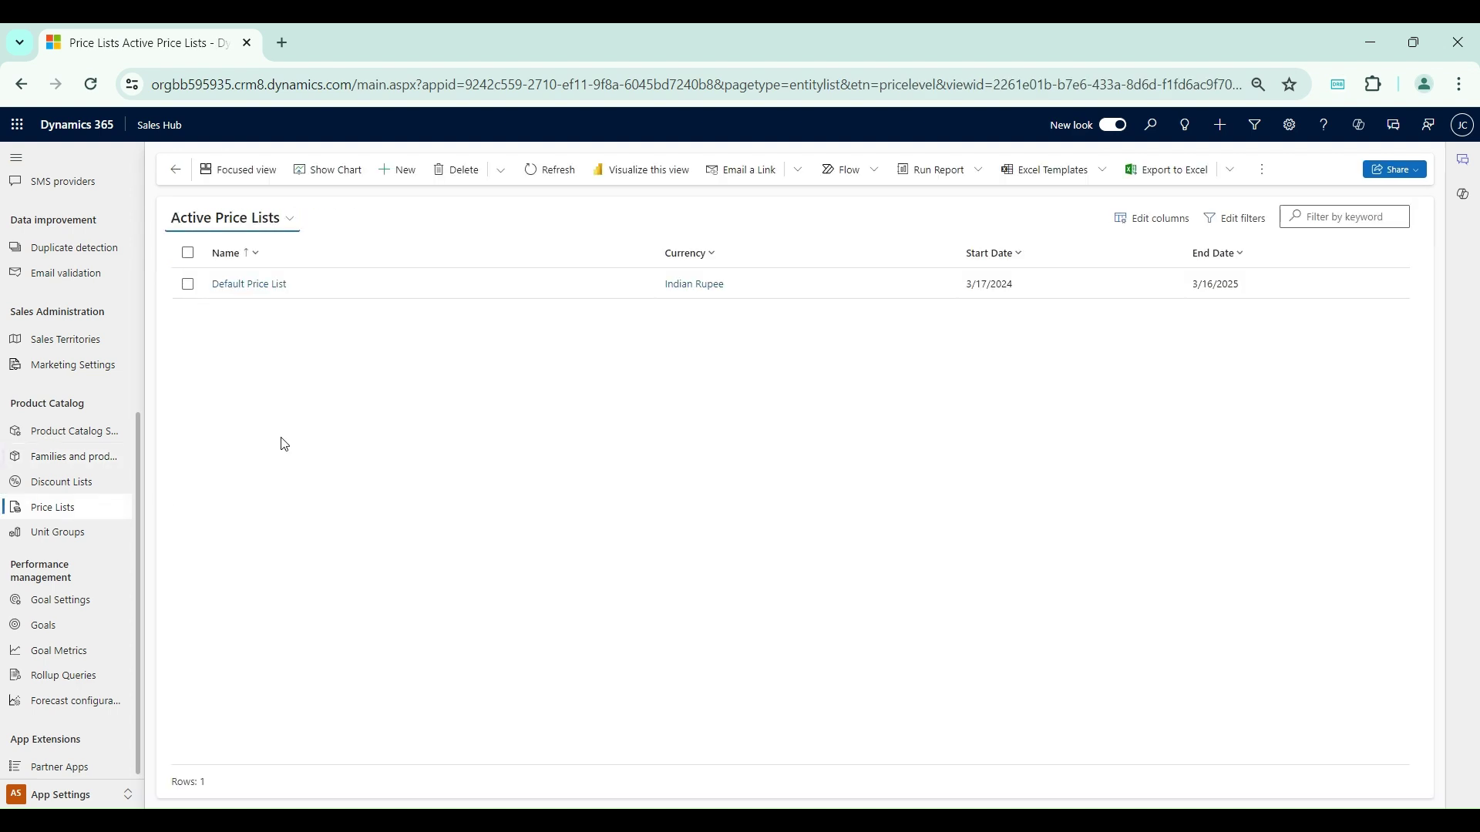
click(407, 182)
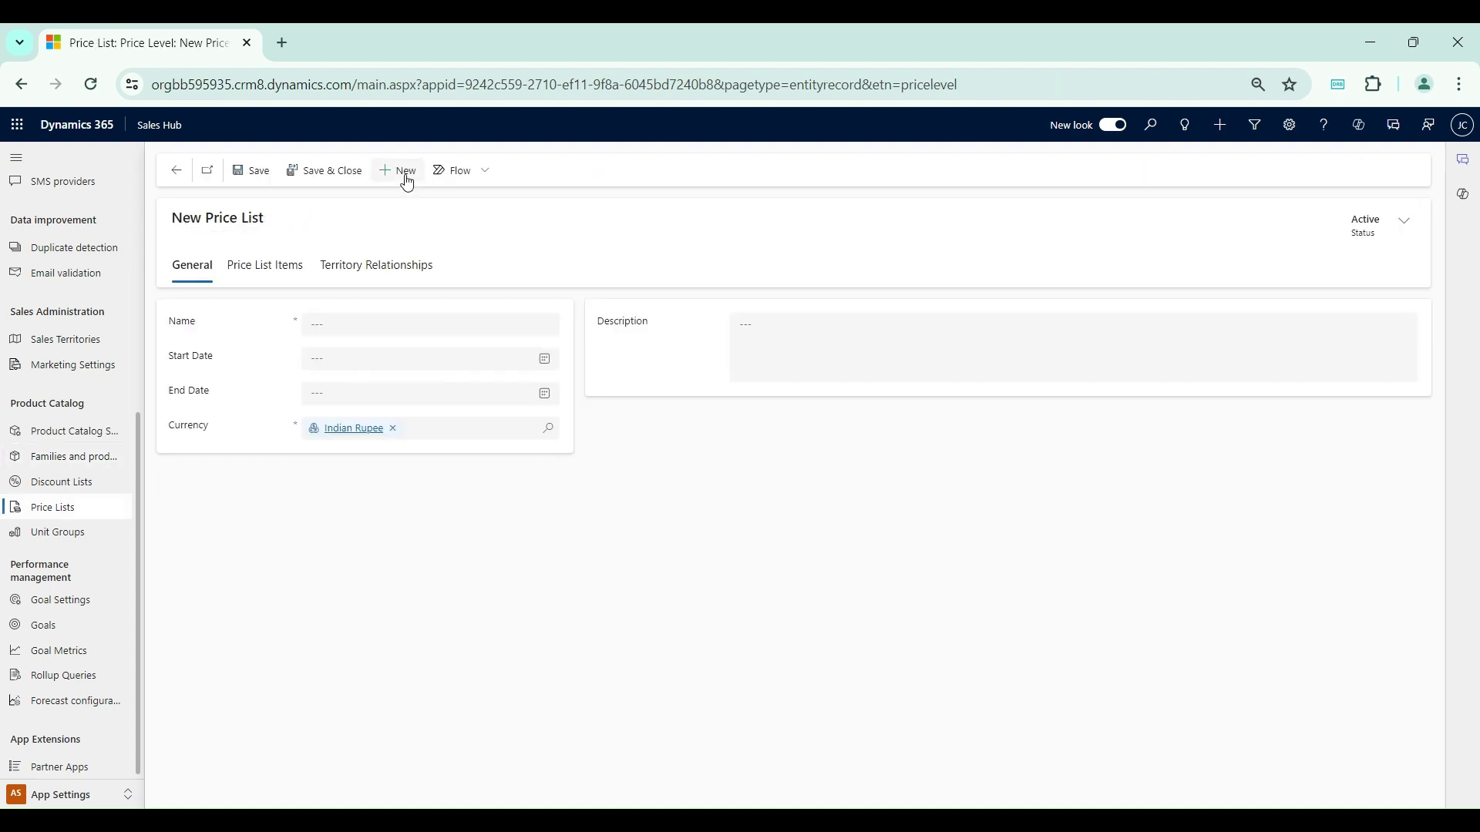
click(373, 328)
text(Retail Price List)
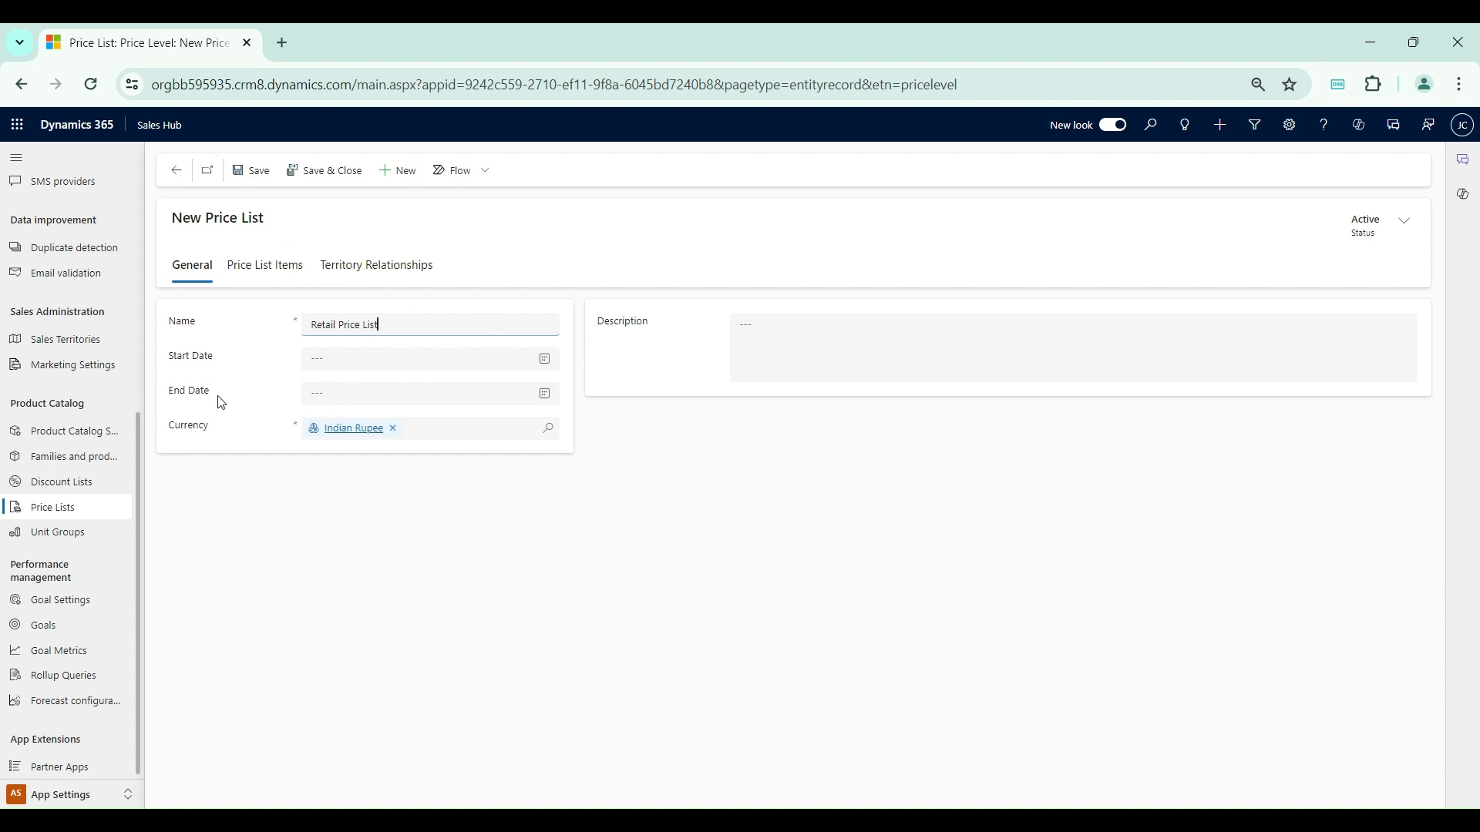
click(733, 443)
click(247, 171)
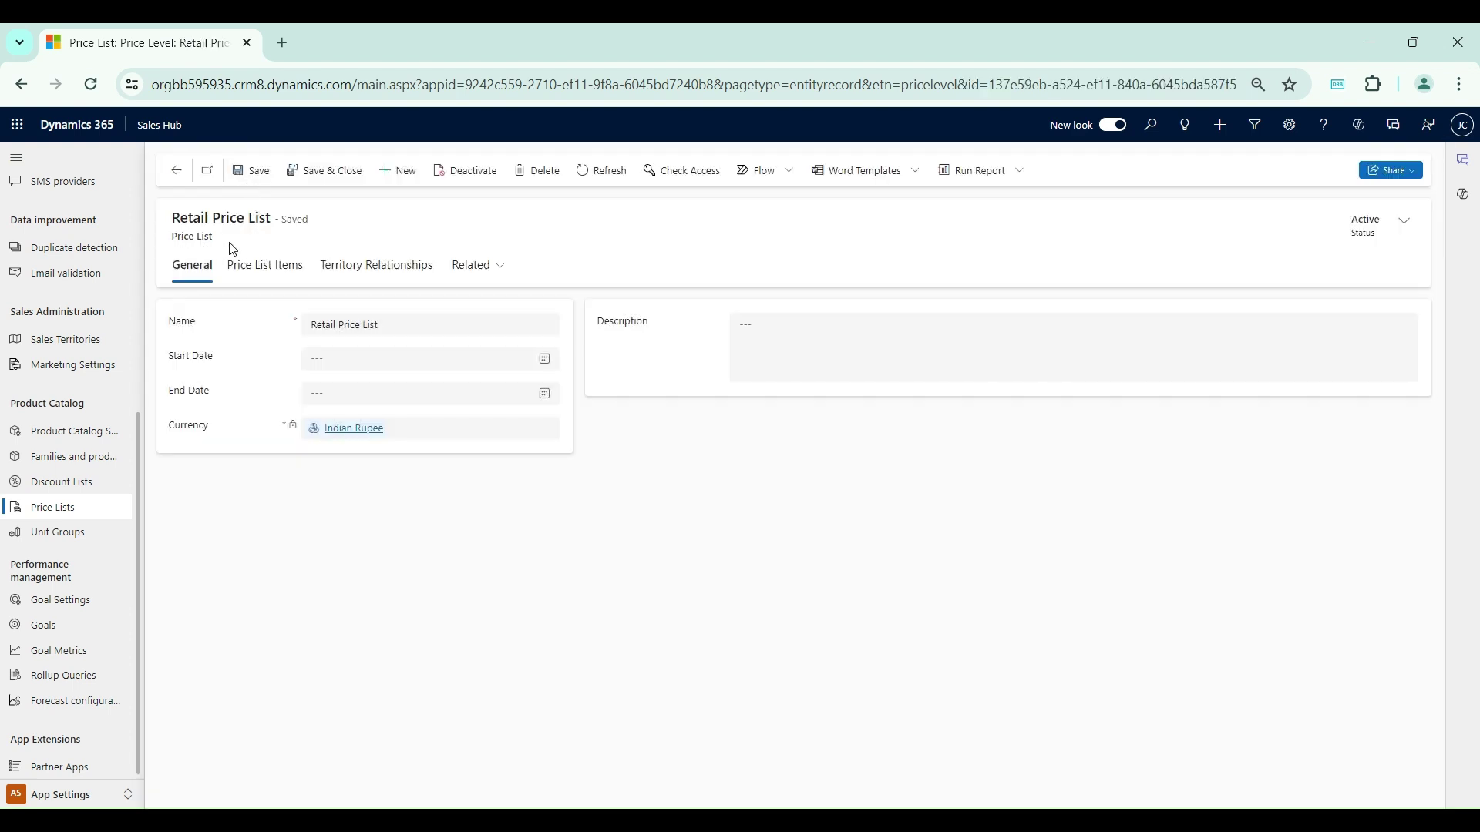
Step: Add and save a Retail Price List item for TV 1 - 32 inch with a currency amount of 32000
click(291, 274)
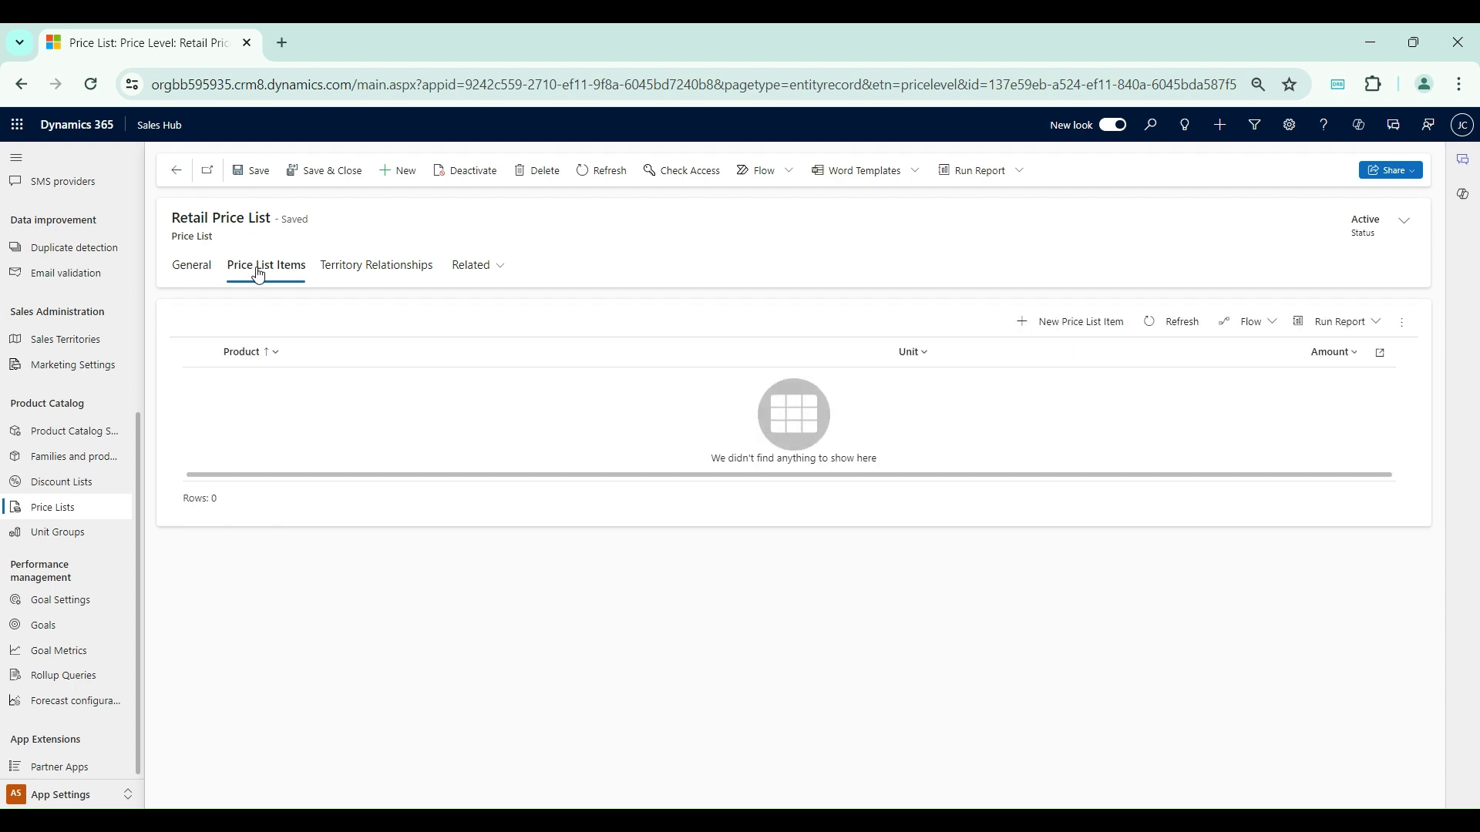
click(1041, 324)
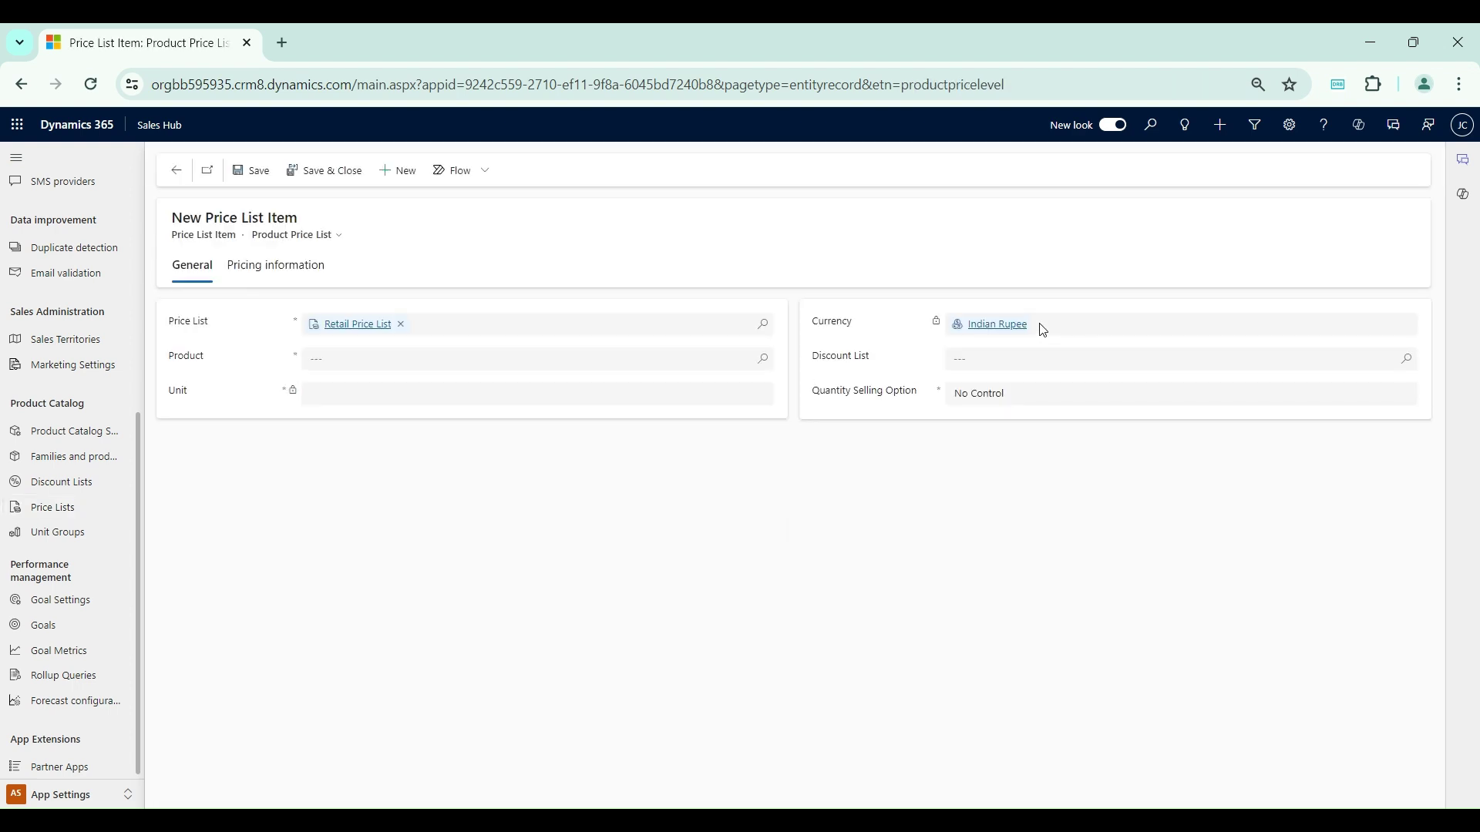
click(363, 360)
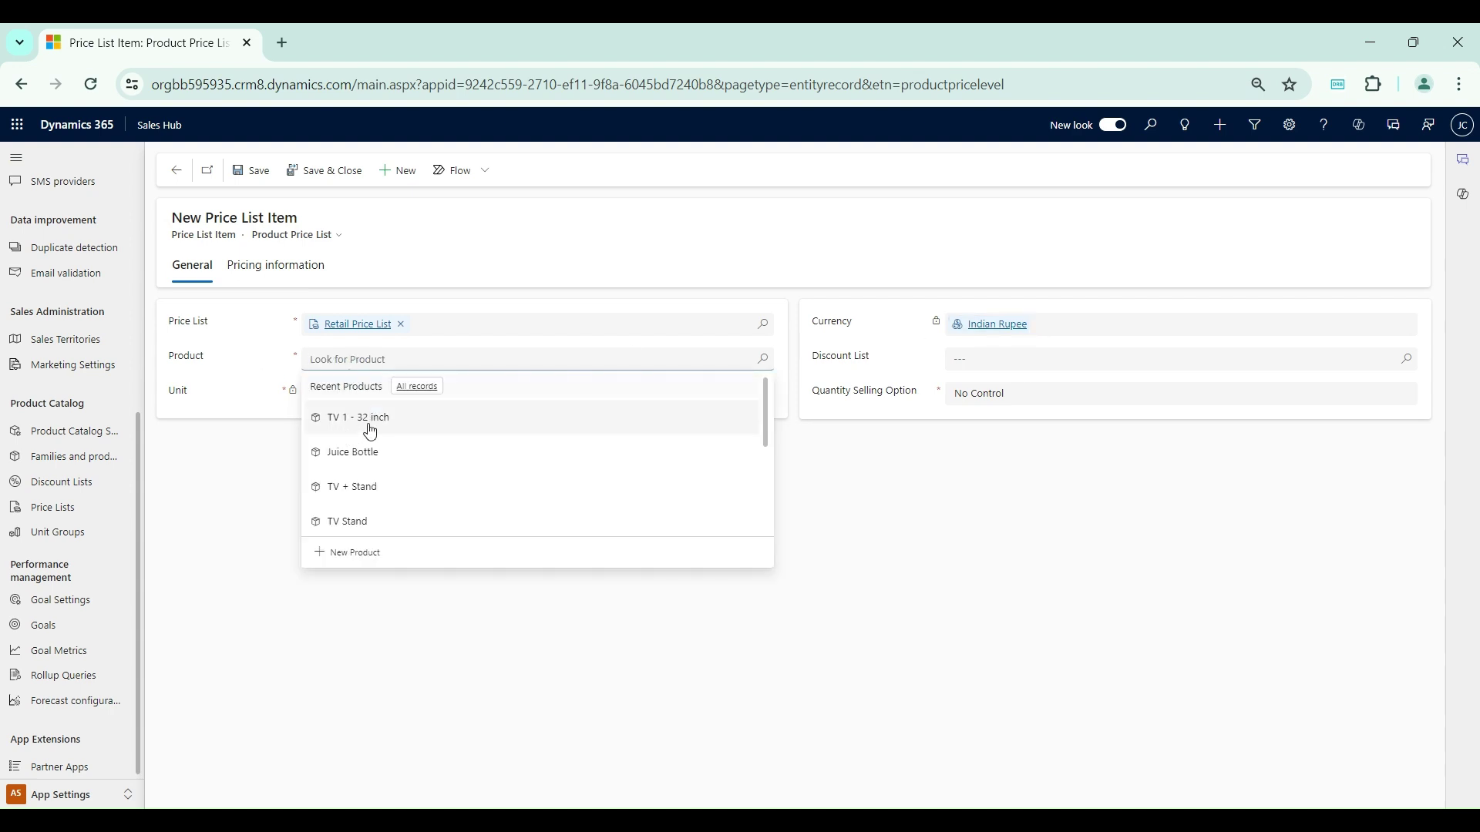
click(399, 430)
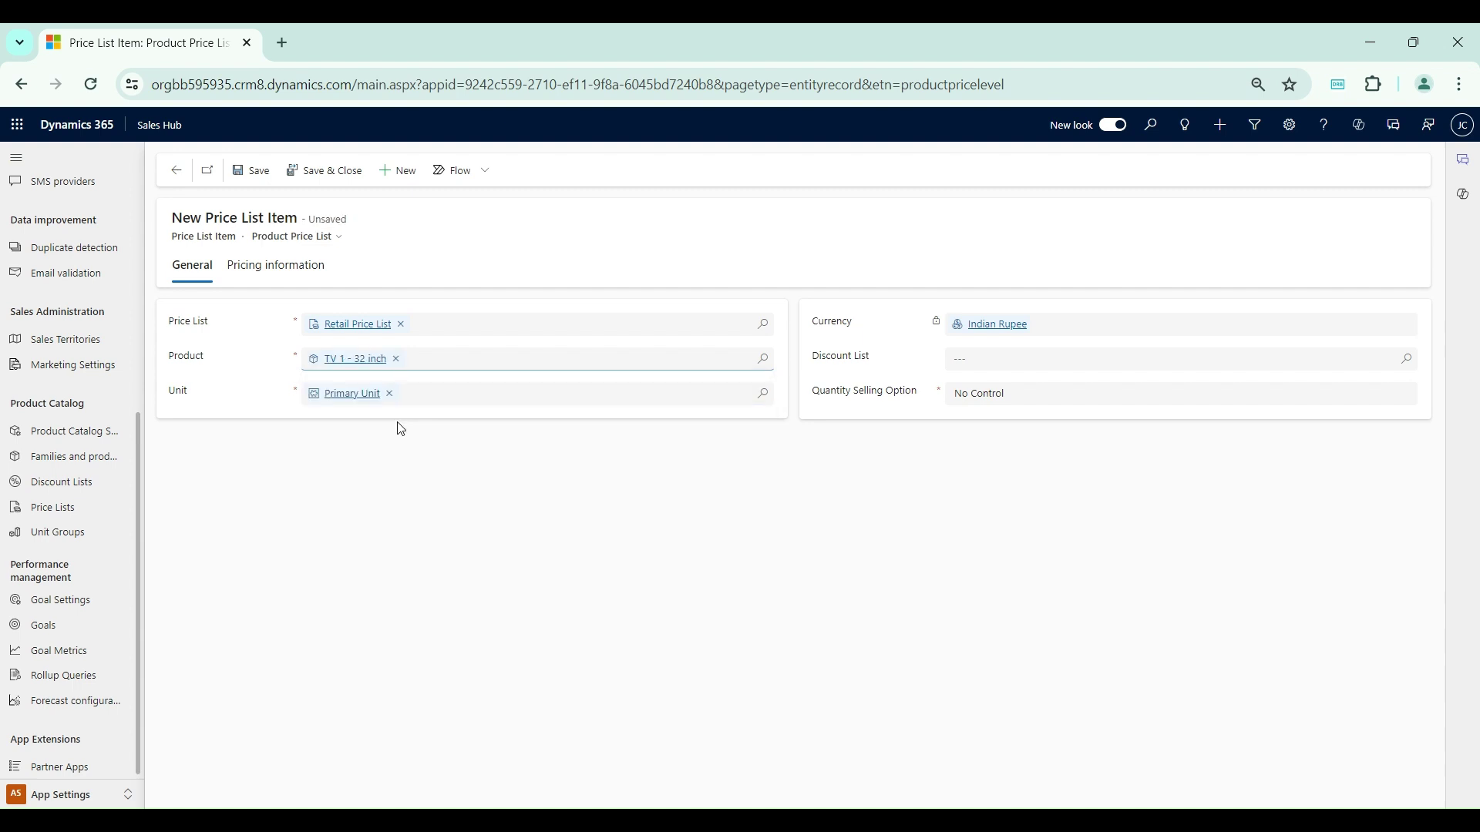
click(279, 274)
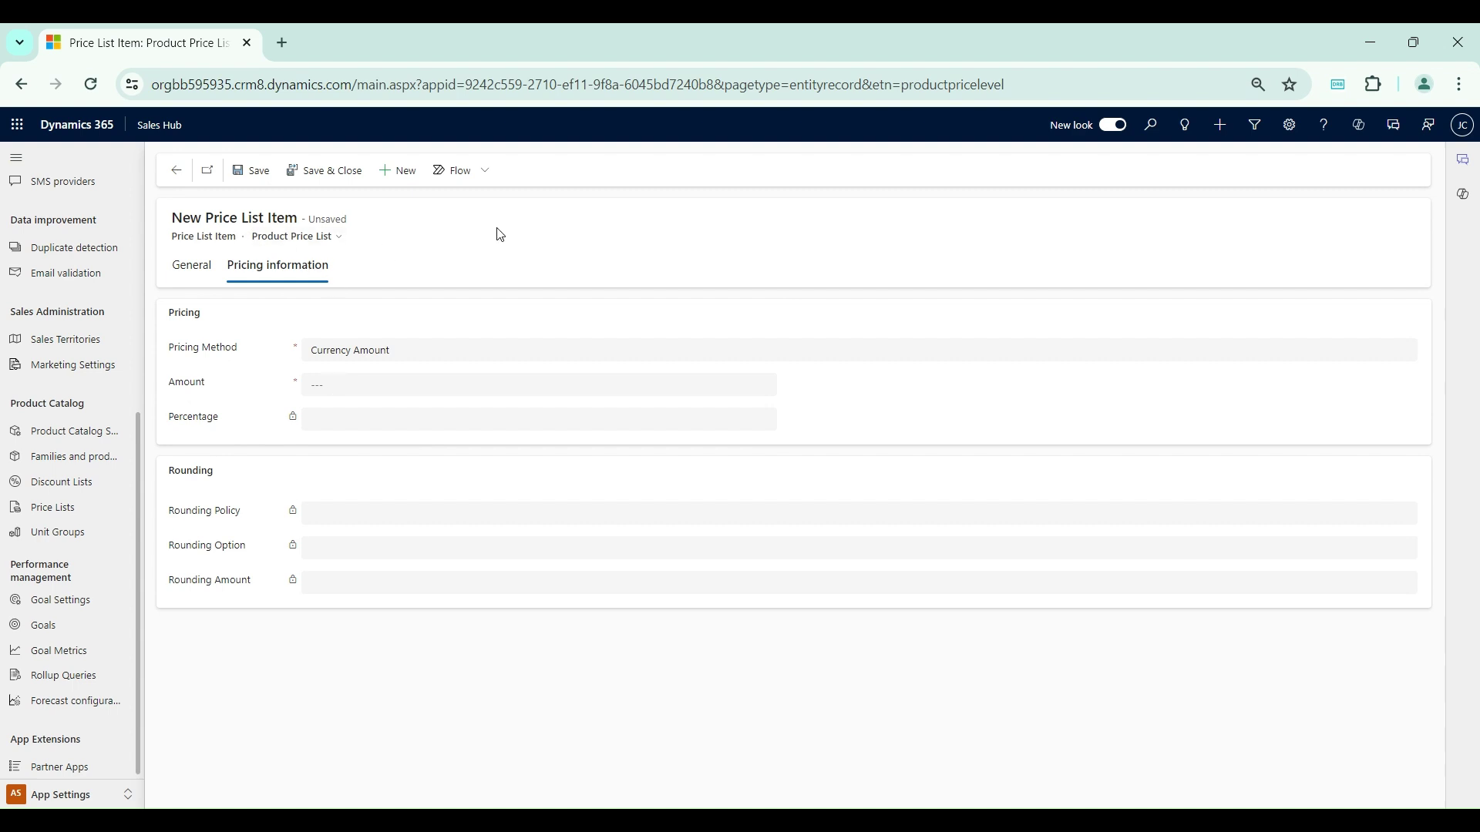
click(320, 390)
text(32000)
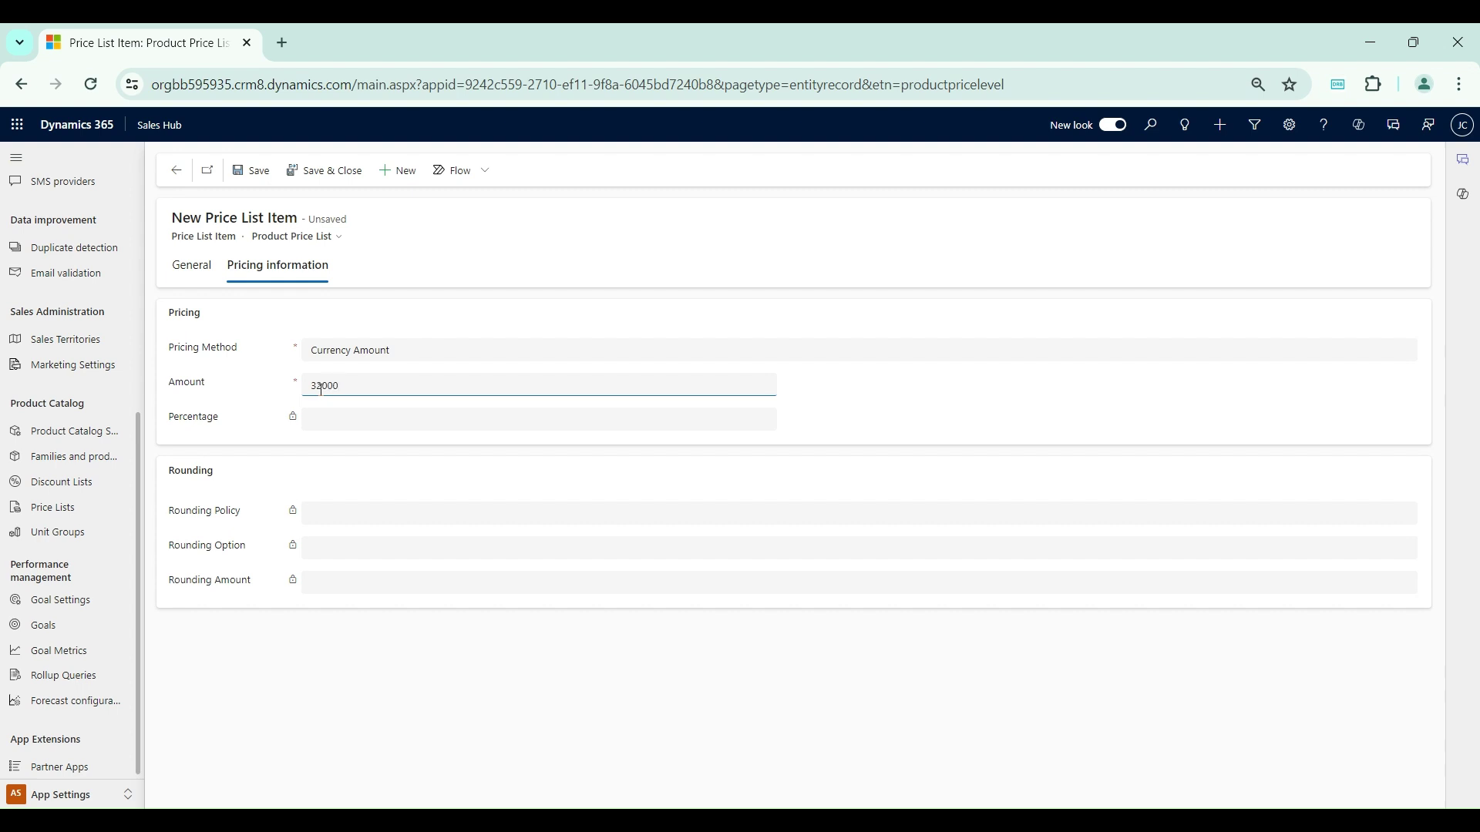
click(886, 383)
click(254, 170)
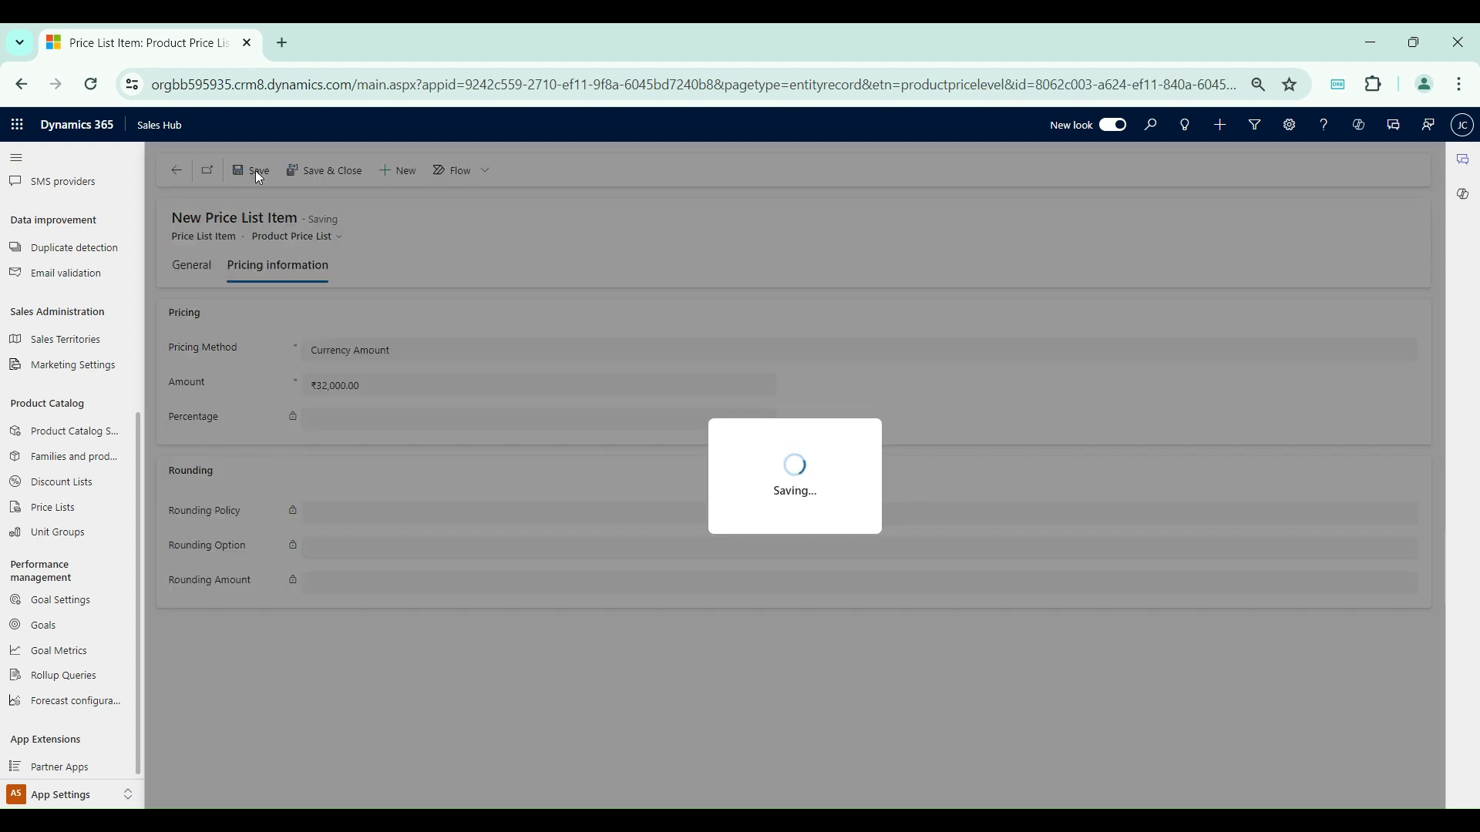
Step: Examine the available pricing methods for the TV 1 - 32 inch price list item without changing the selection
drag(187, 351, 309, 357)
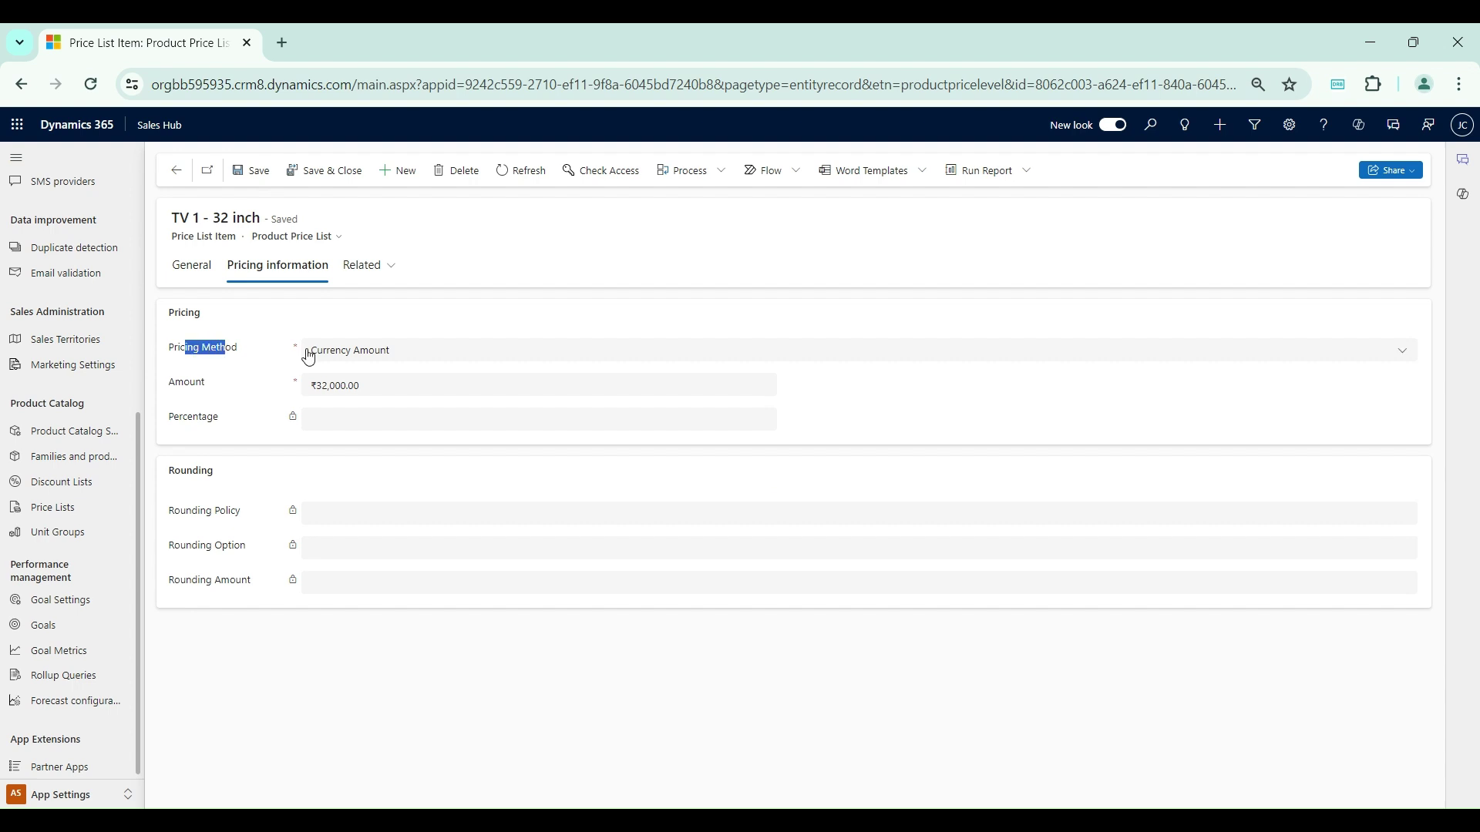
click(360, 361)
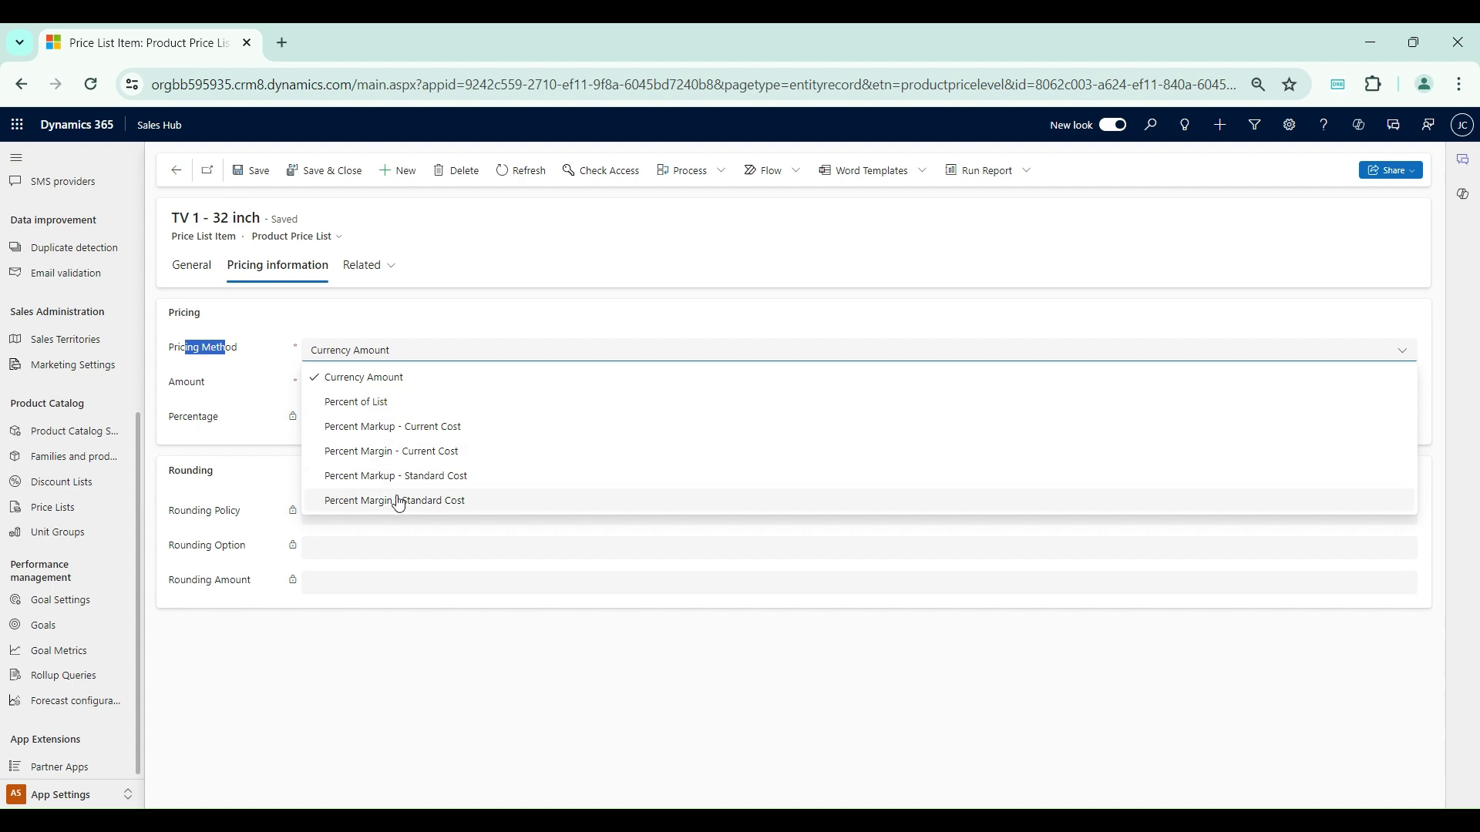
click(441, 306)
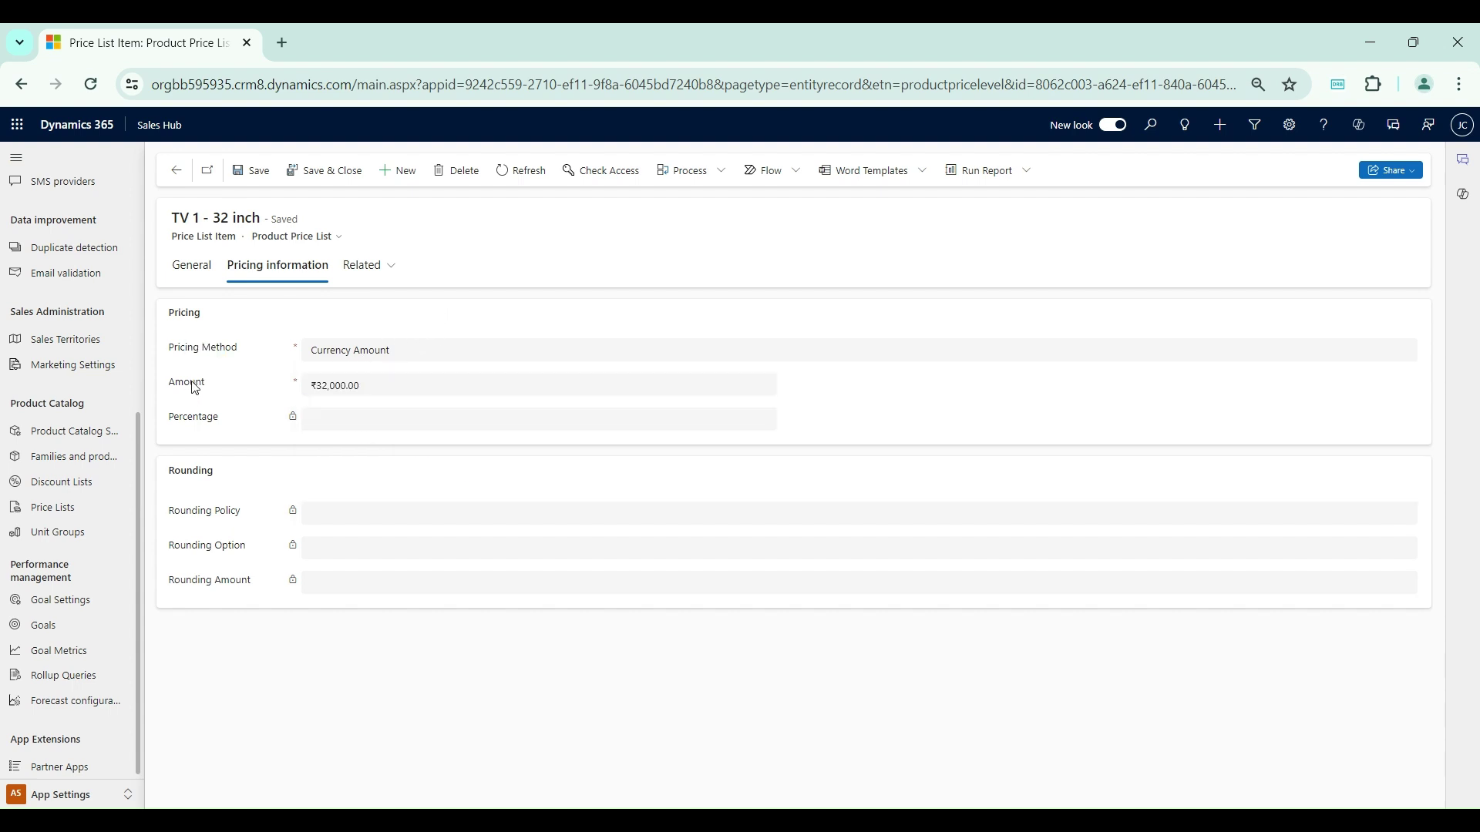
Step: Return to the Retail Price List and review its general information and price list items
click(183, 172)
click(195, 268)
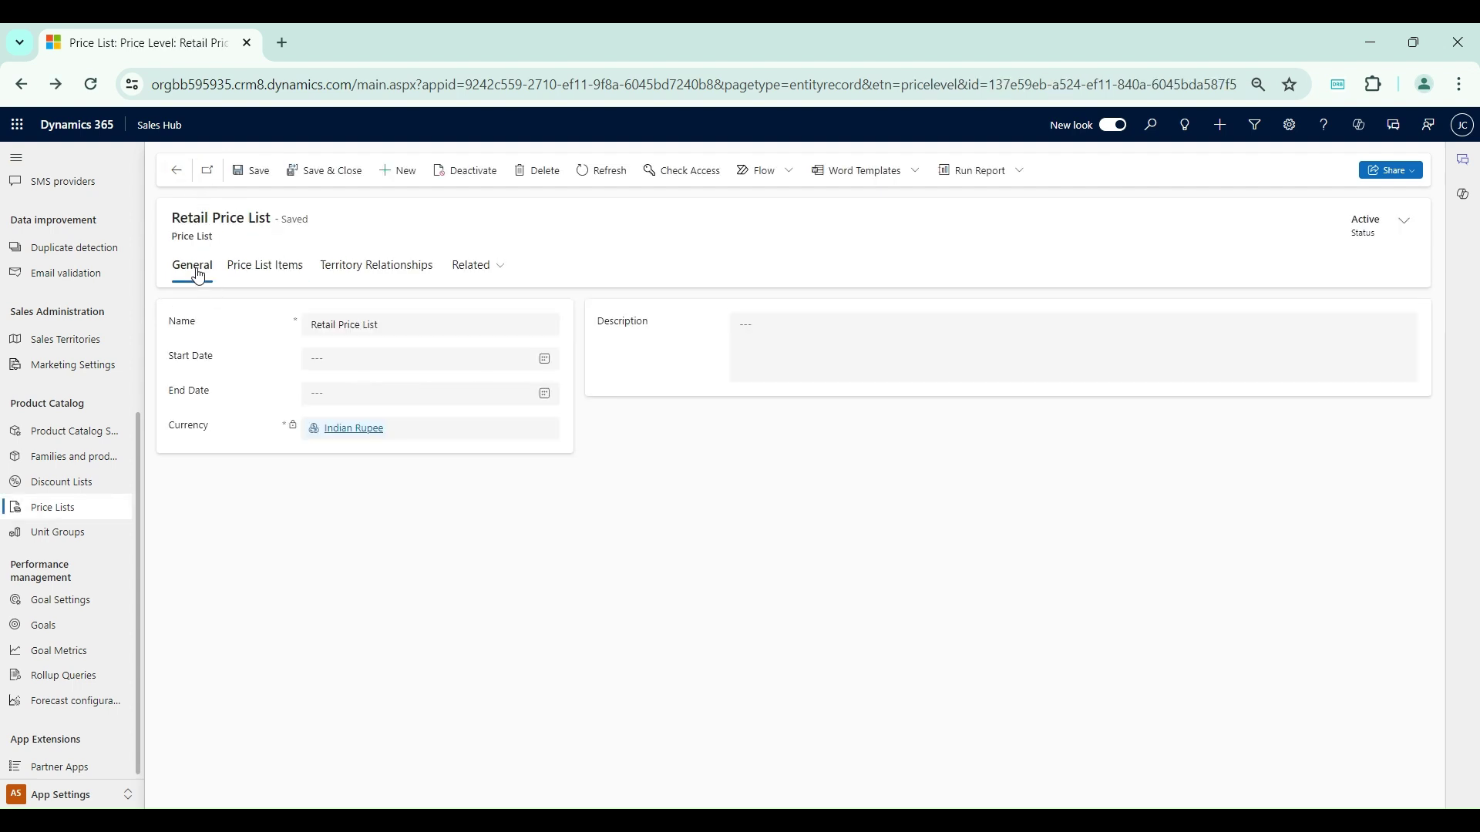
drag(173, 218, 271, 218)
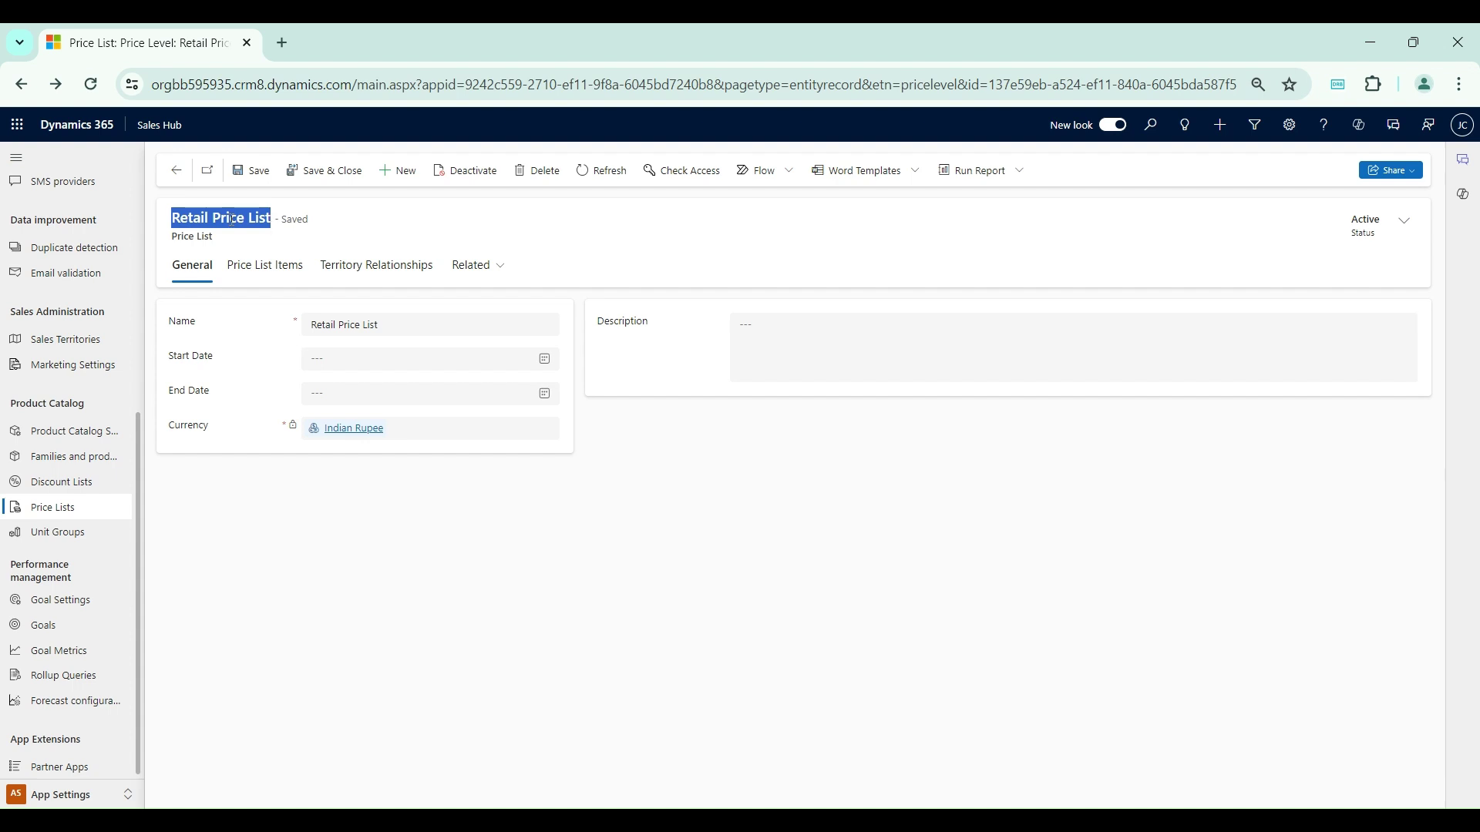
click(260, 265)
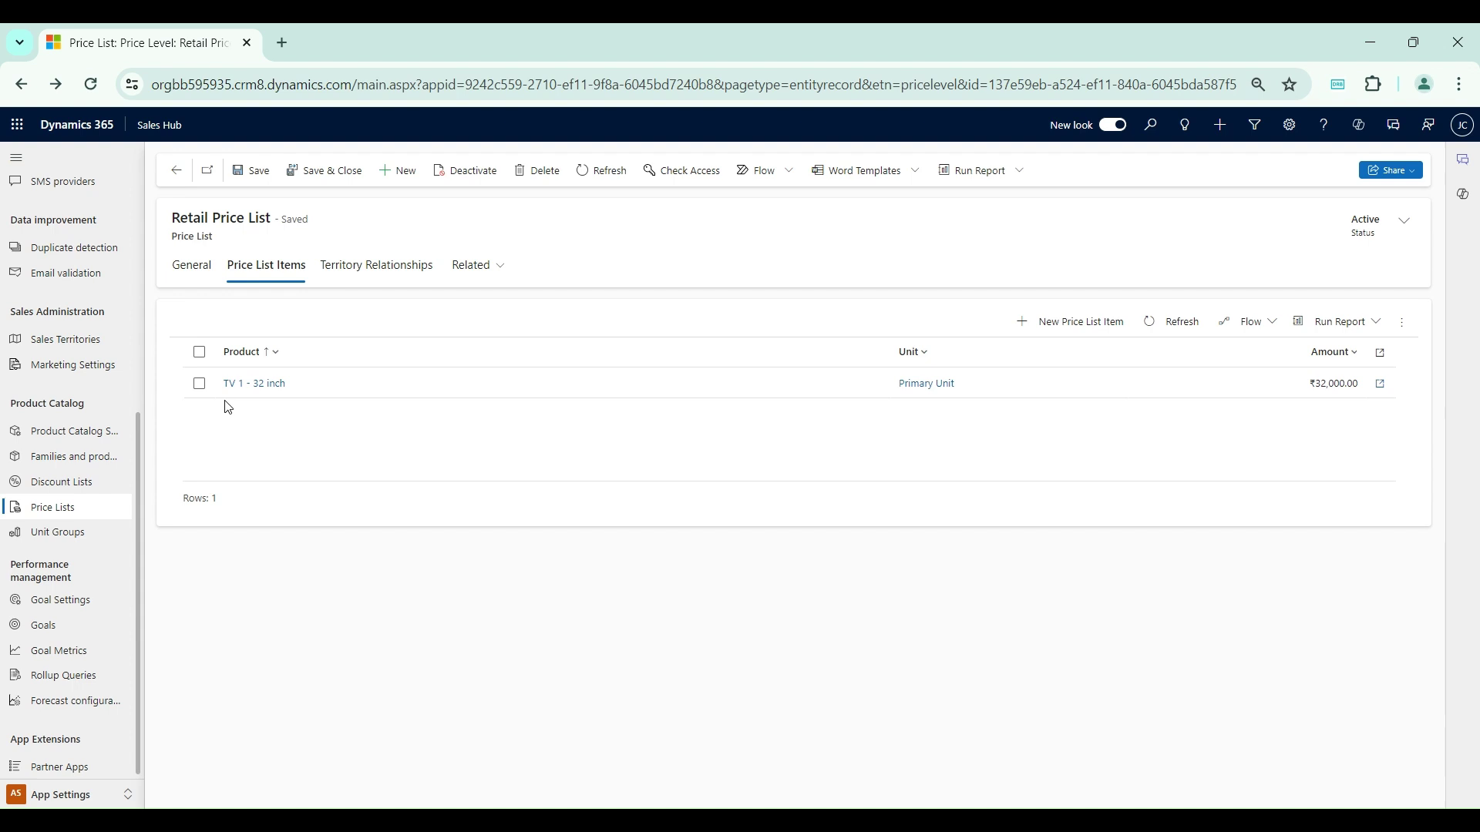
Step: Create and save another price list named Wholesale Price List, keeping Indian Rupee as the currency
click(176, 170)
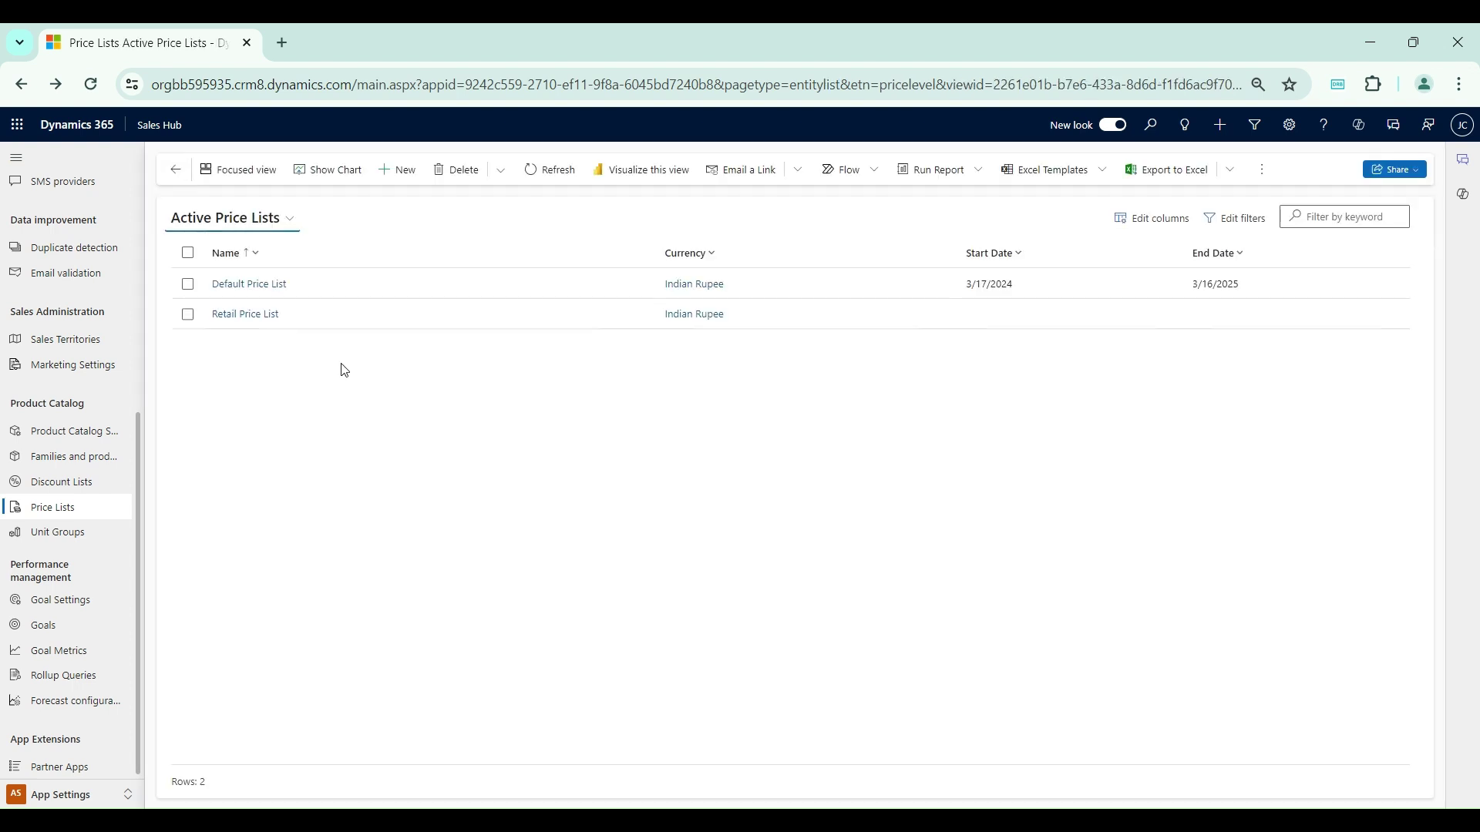
click(400, 170)
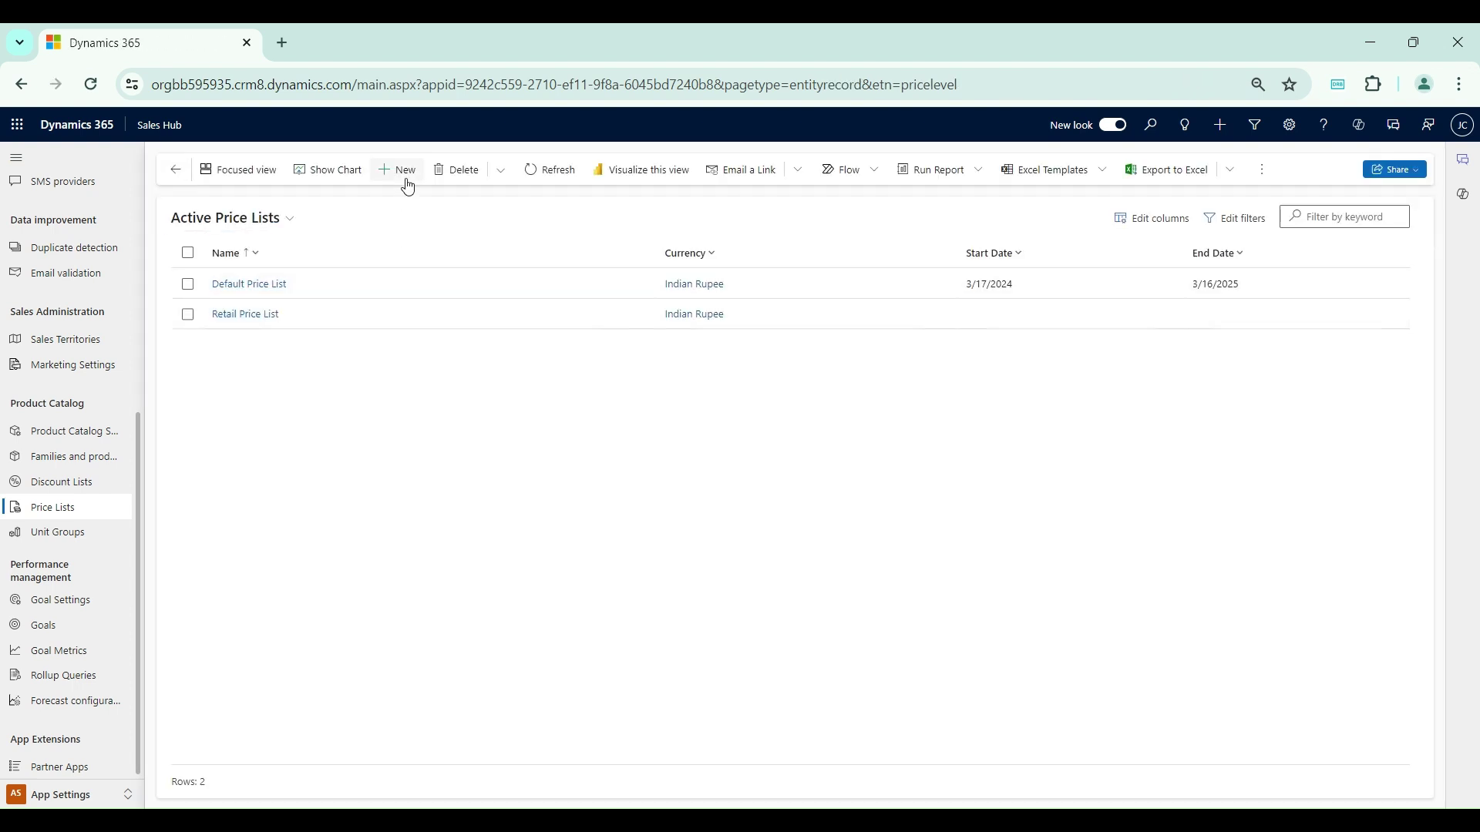
click(320, 326)
text(Wholesale Price List)
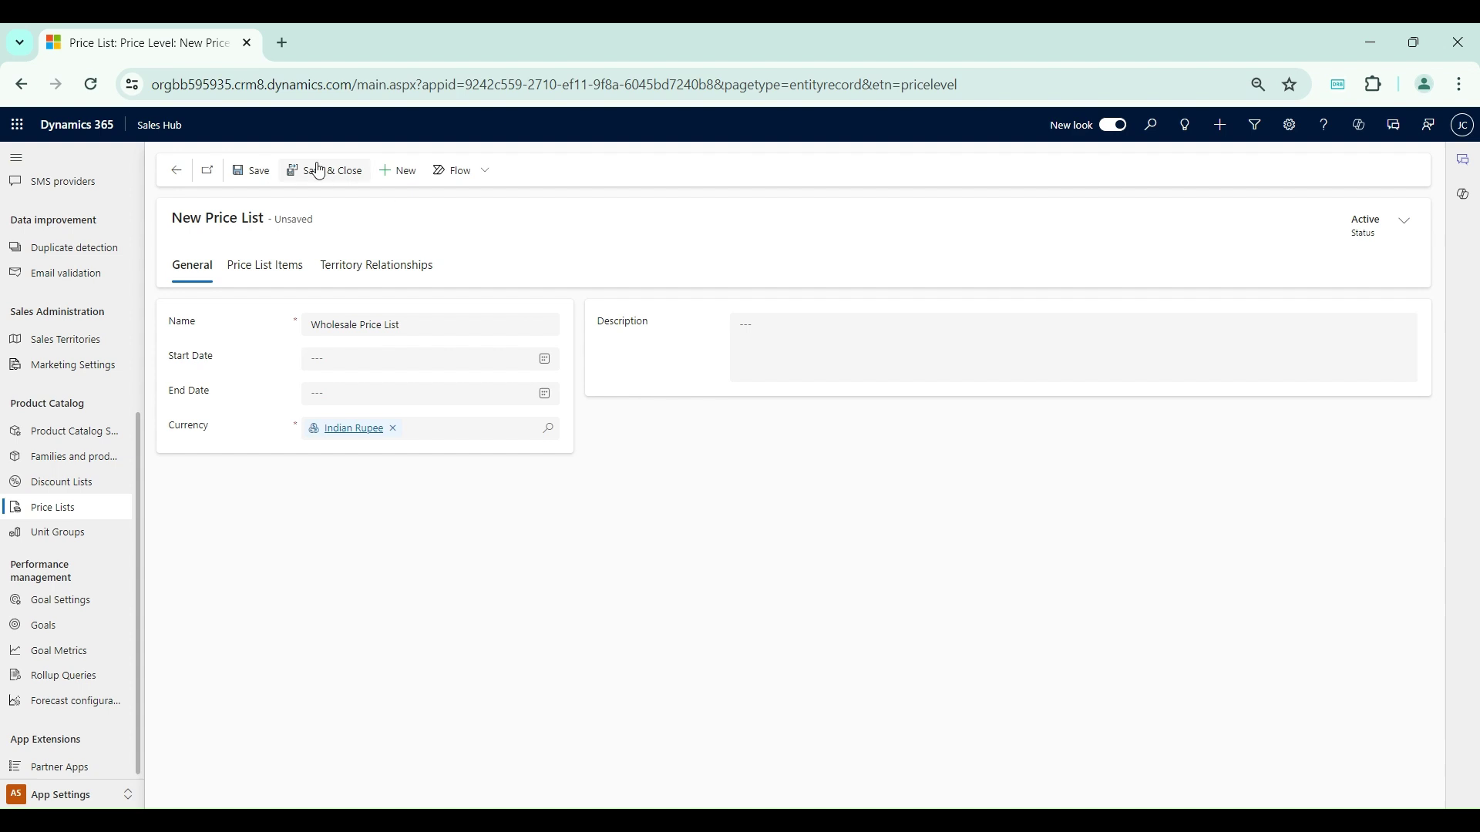
click(254, 171)
Step: Add a Wholesale Price List item for TV 1 - 32 inch with a currency amount of 30000, saving and closing it
click(285, 262)
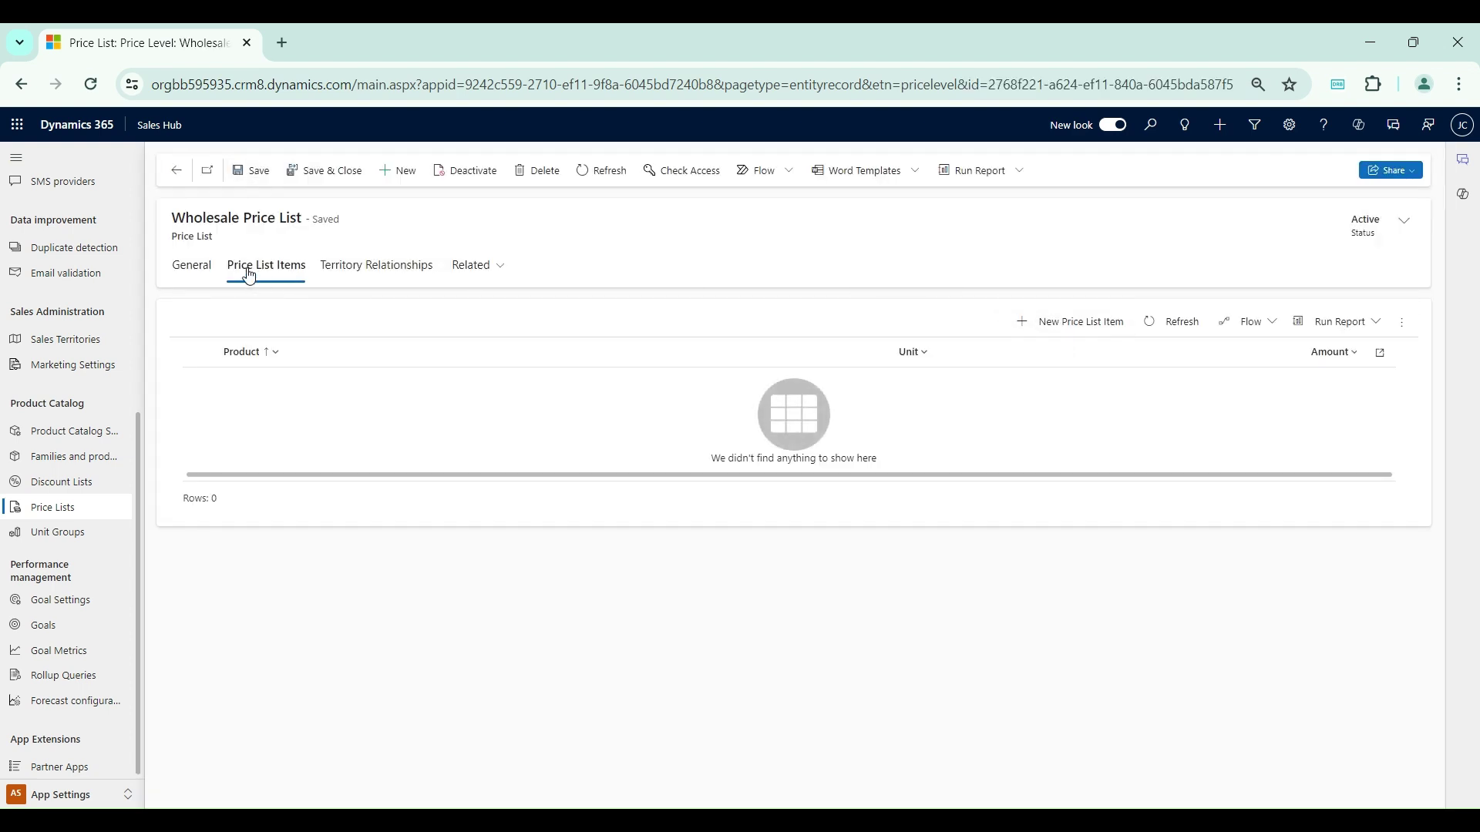
click(1100, 333)
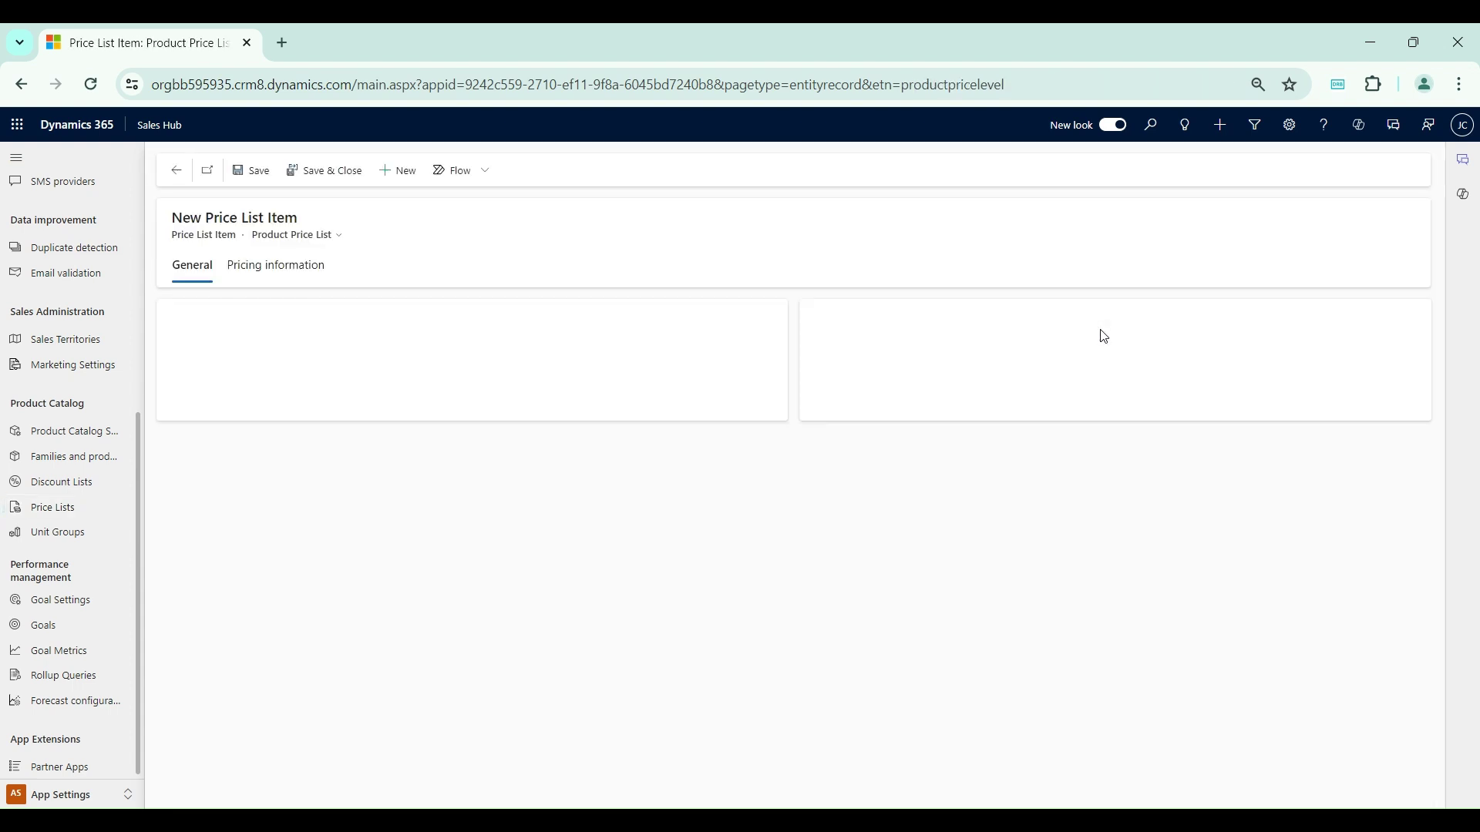
click(377, 363)
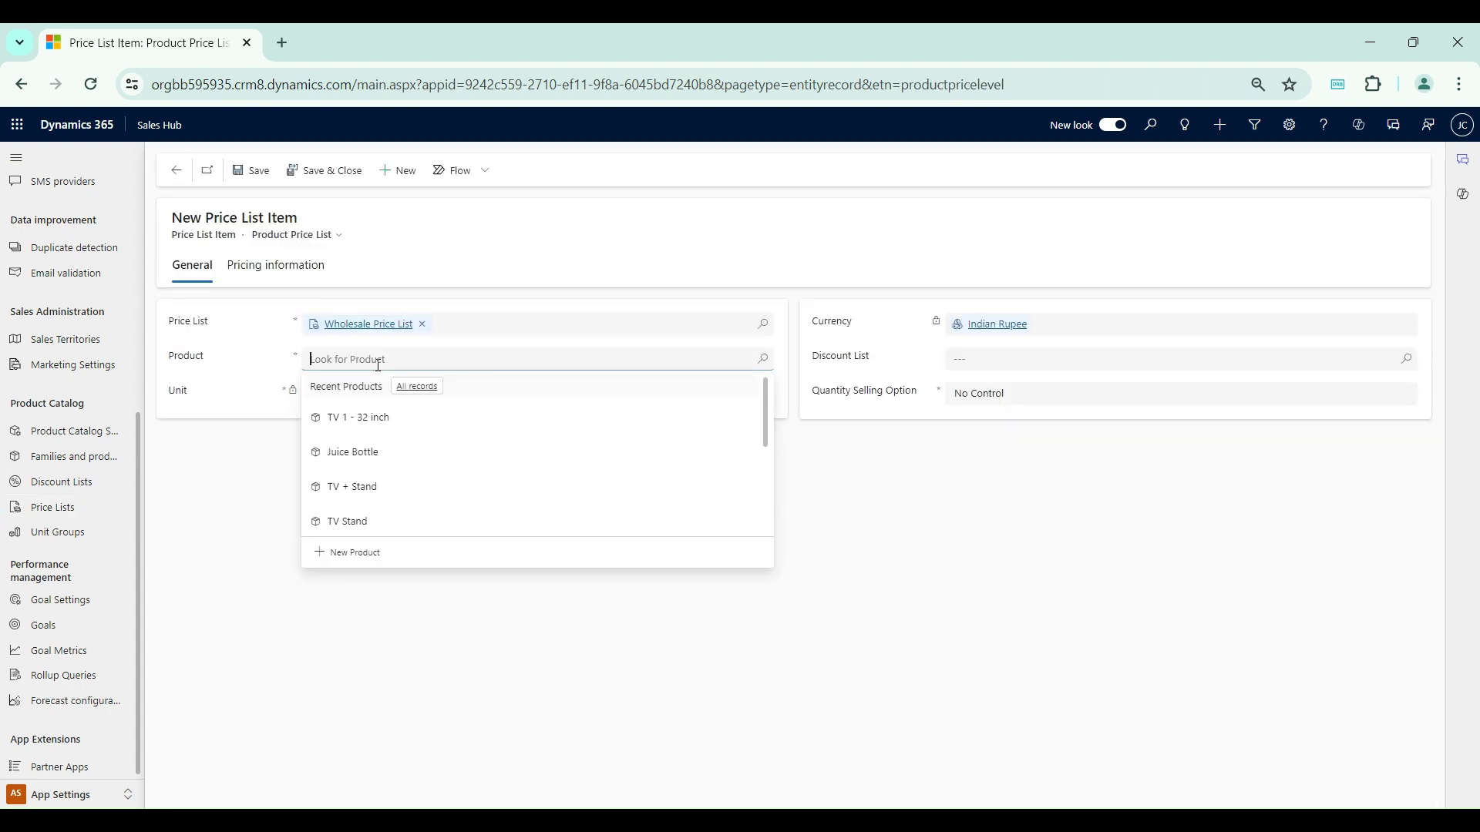
click(383, 420)
click(286, 270)
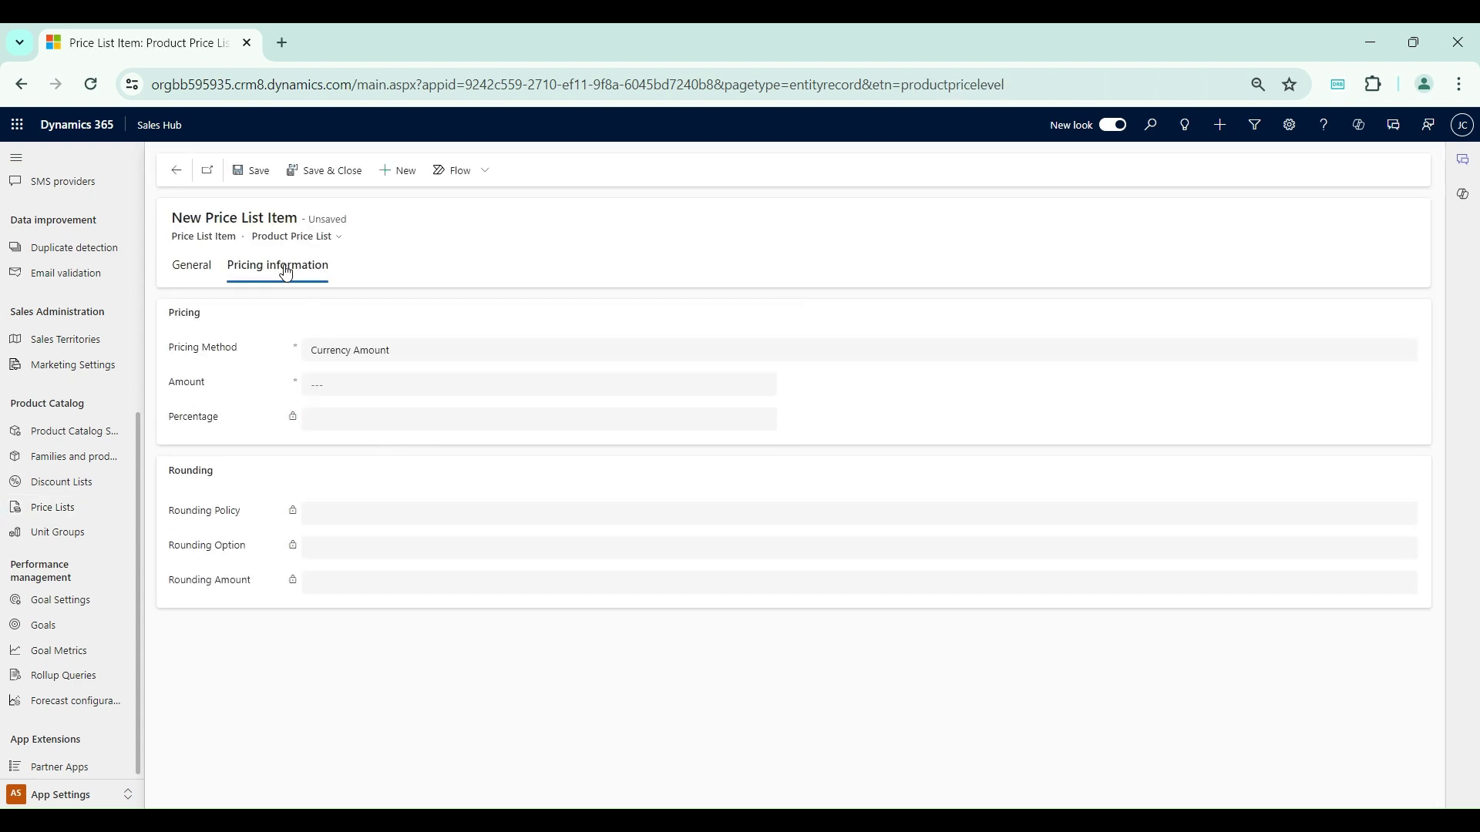
click(366, 383)
text(30000)
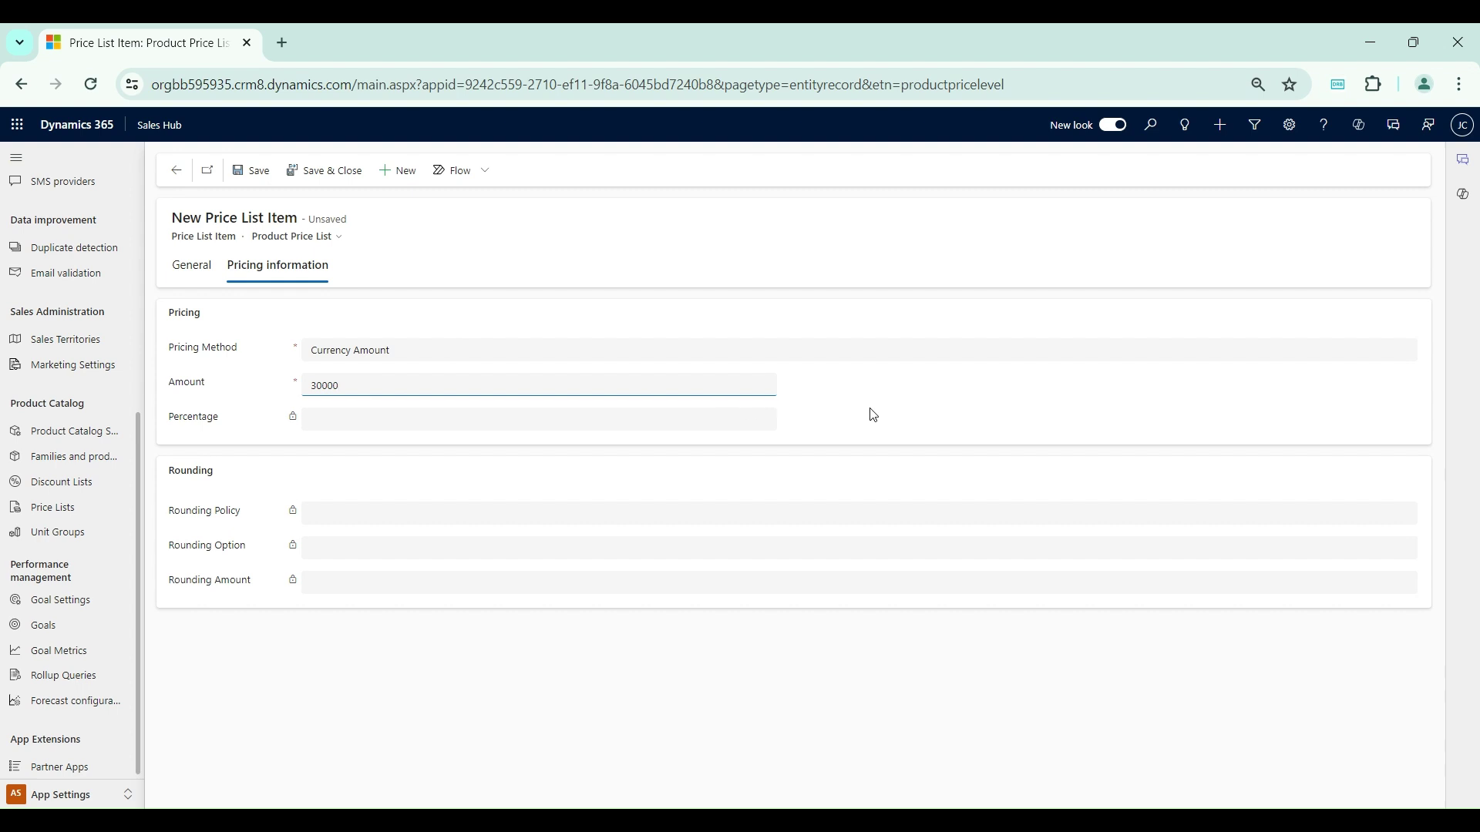
click(874, 415)
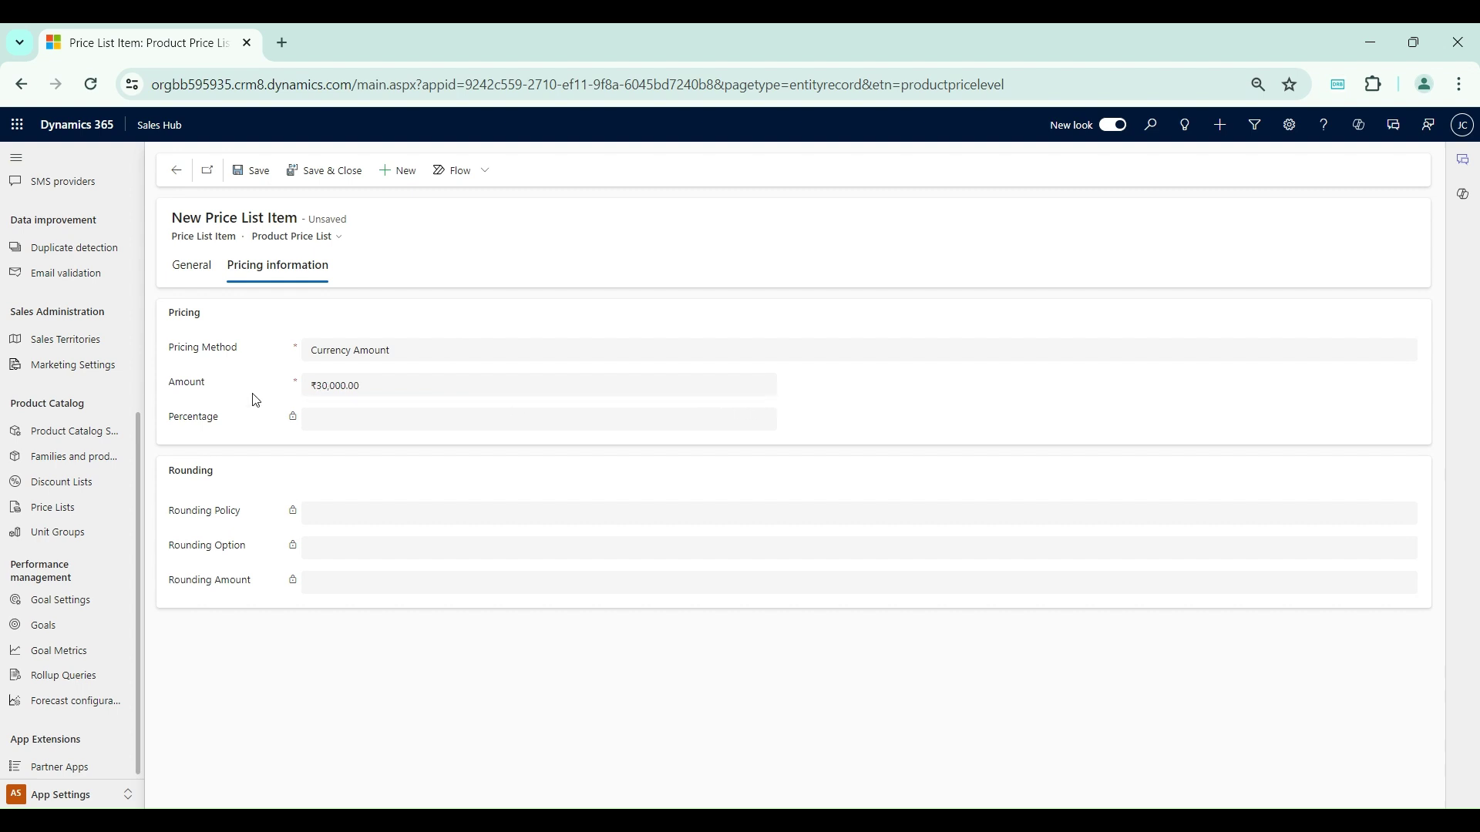
click(279, 170)
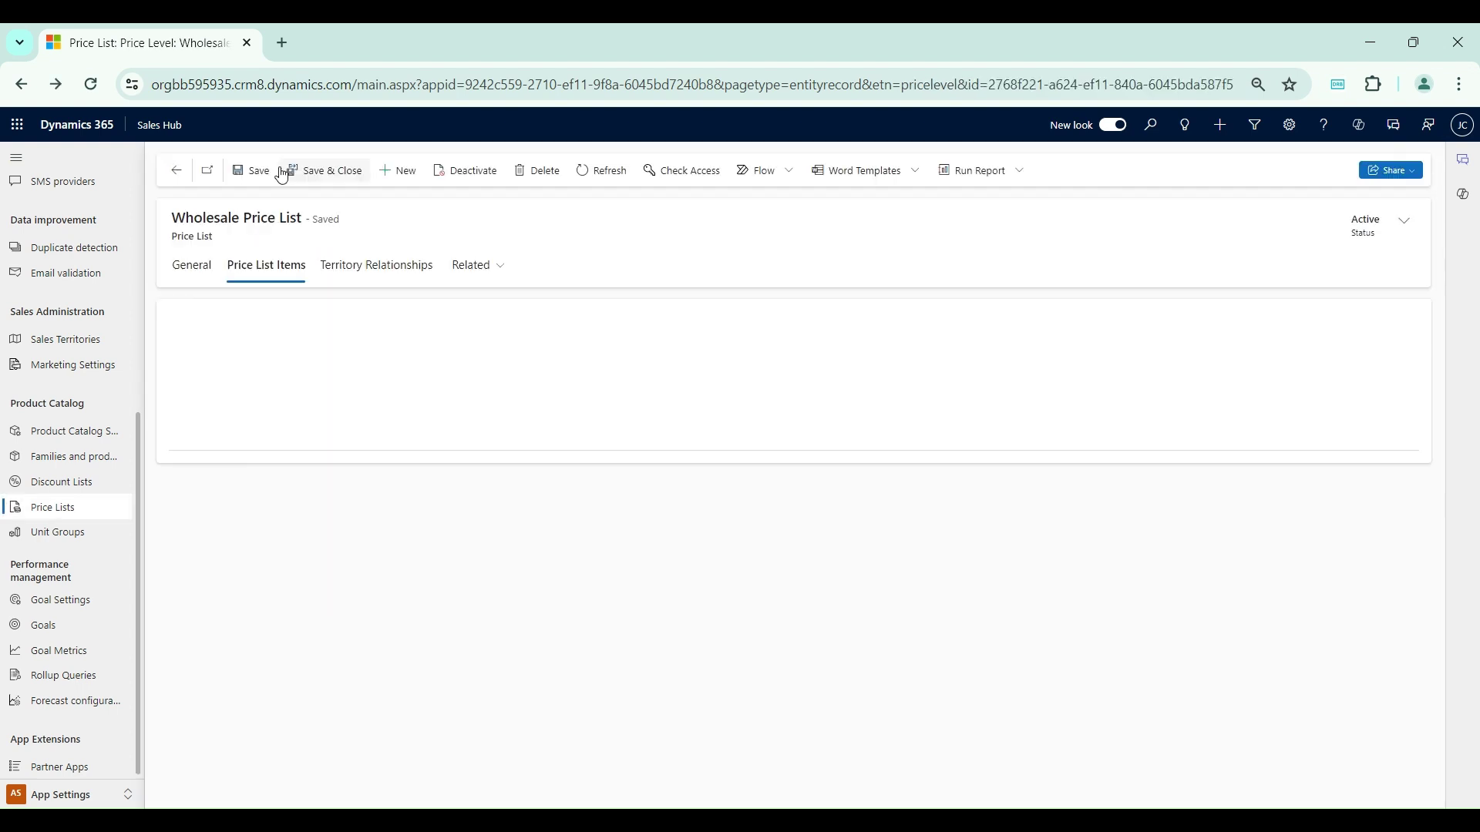
Step: Return to the active price lists and select both Retail Price List and Wholesale Price List
click(192, 266)
click(176, 170)
click(188, 314)
click(188, 345)
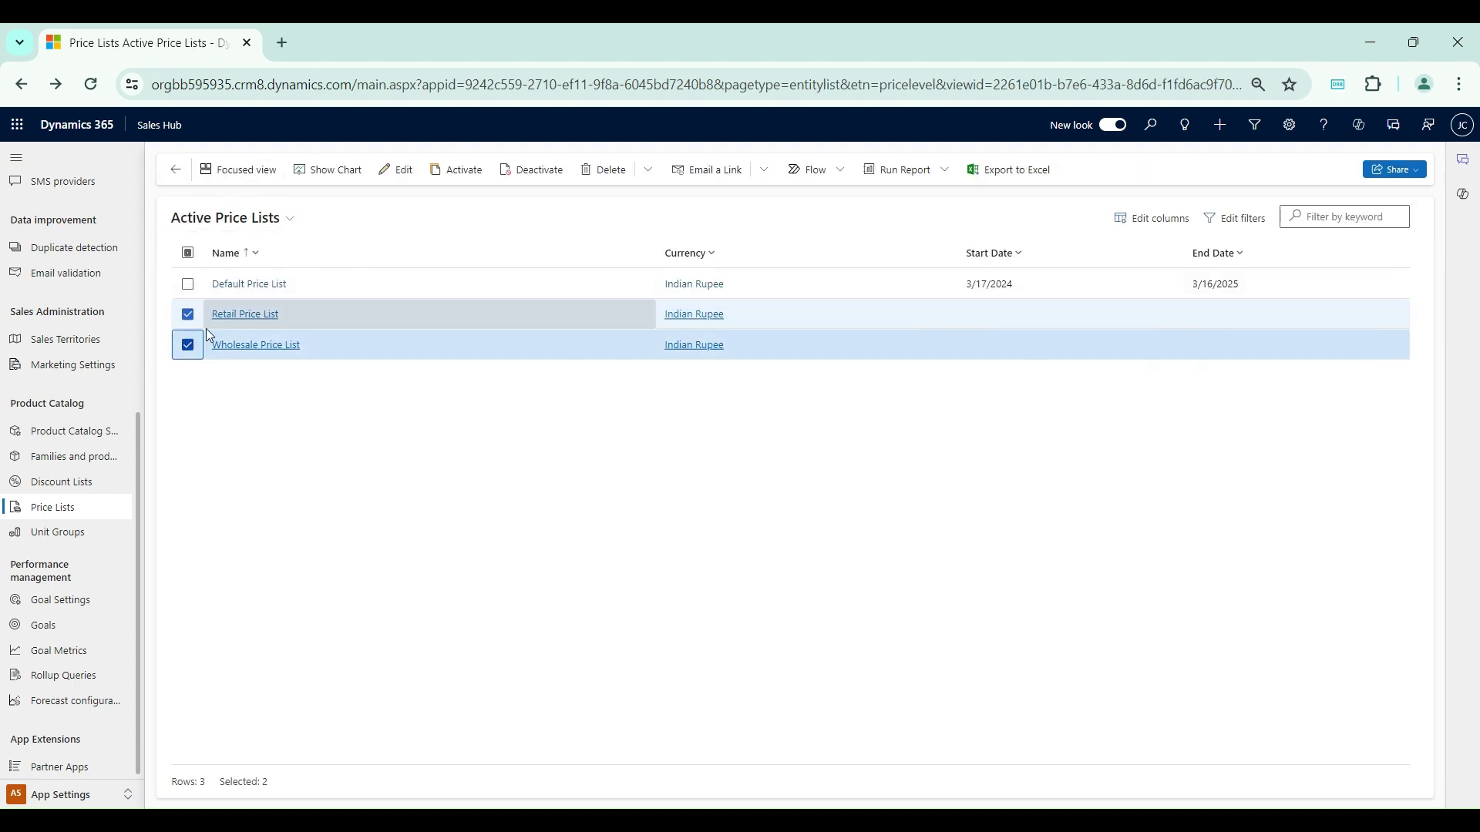
Step: Review the price list items of the Retail Price List and then those of the Wholesale Price List
click(256, 314)
click(260, 277)
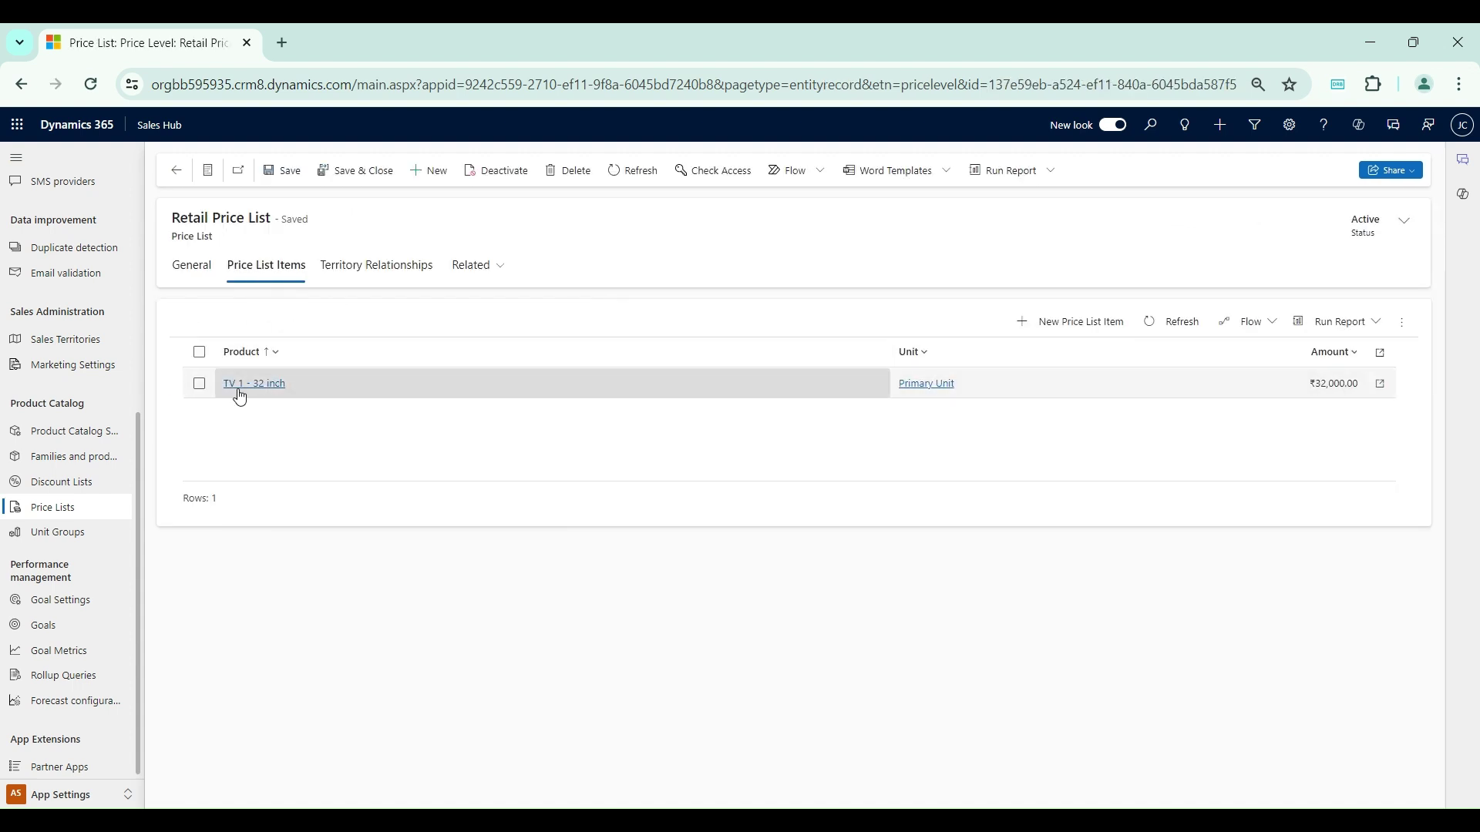
click(174, 173)
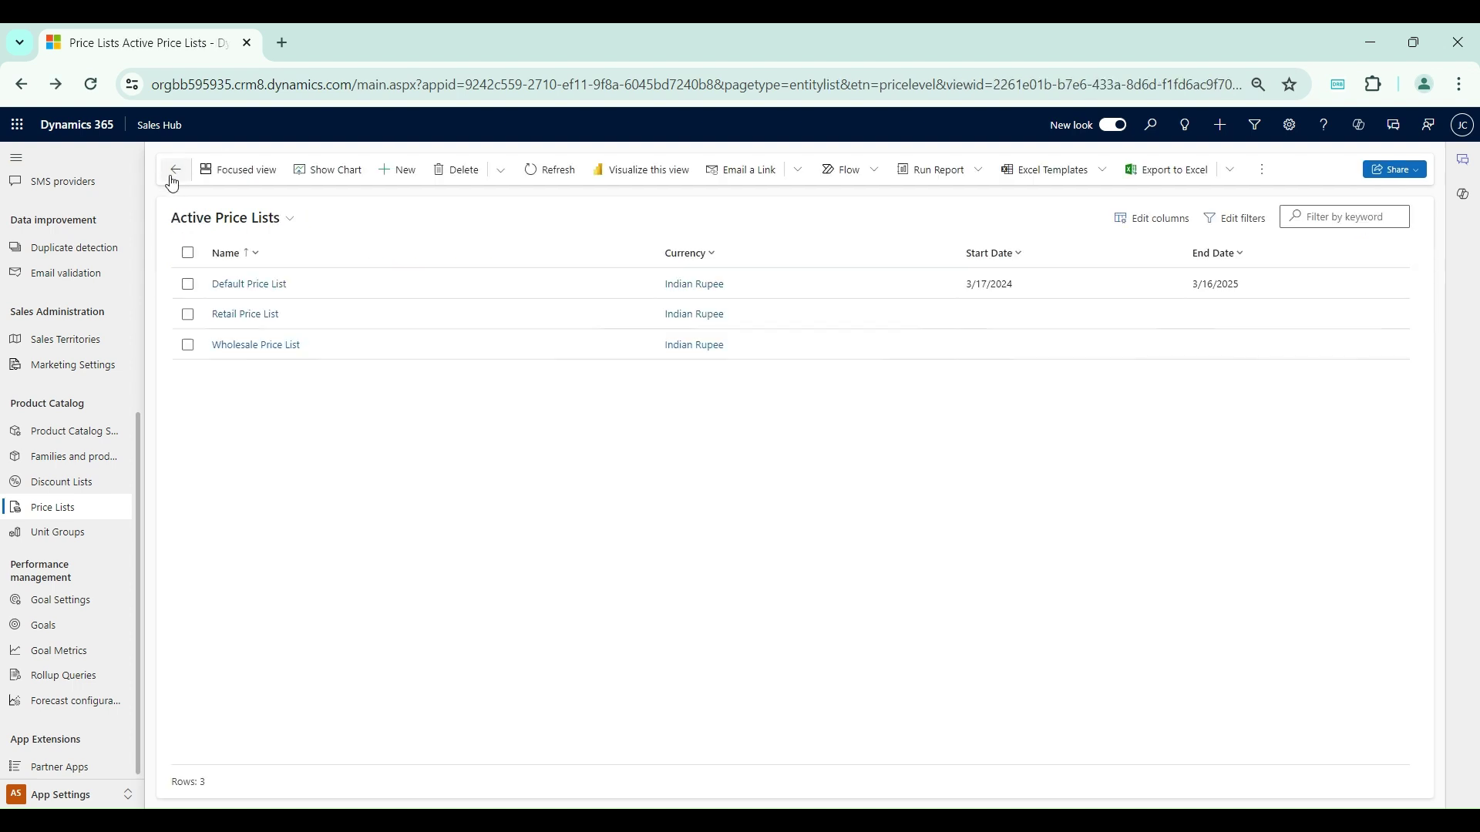
click(257, 341)
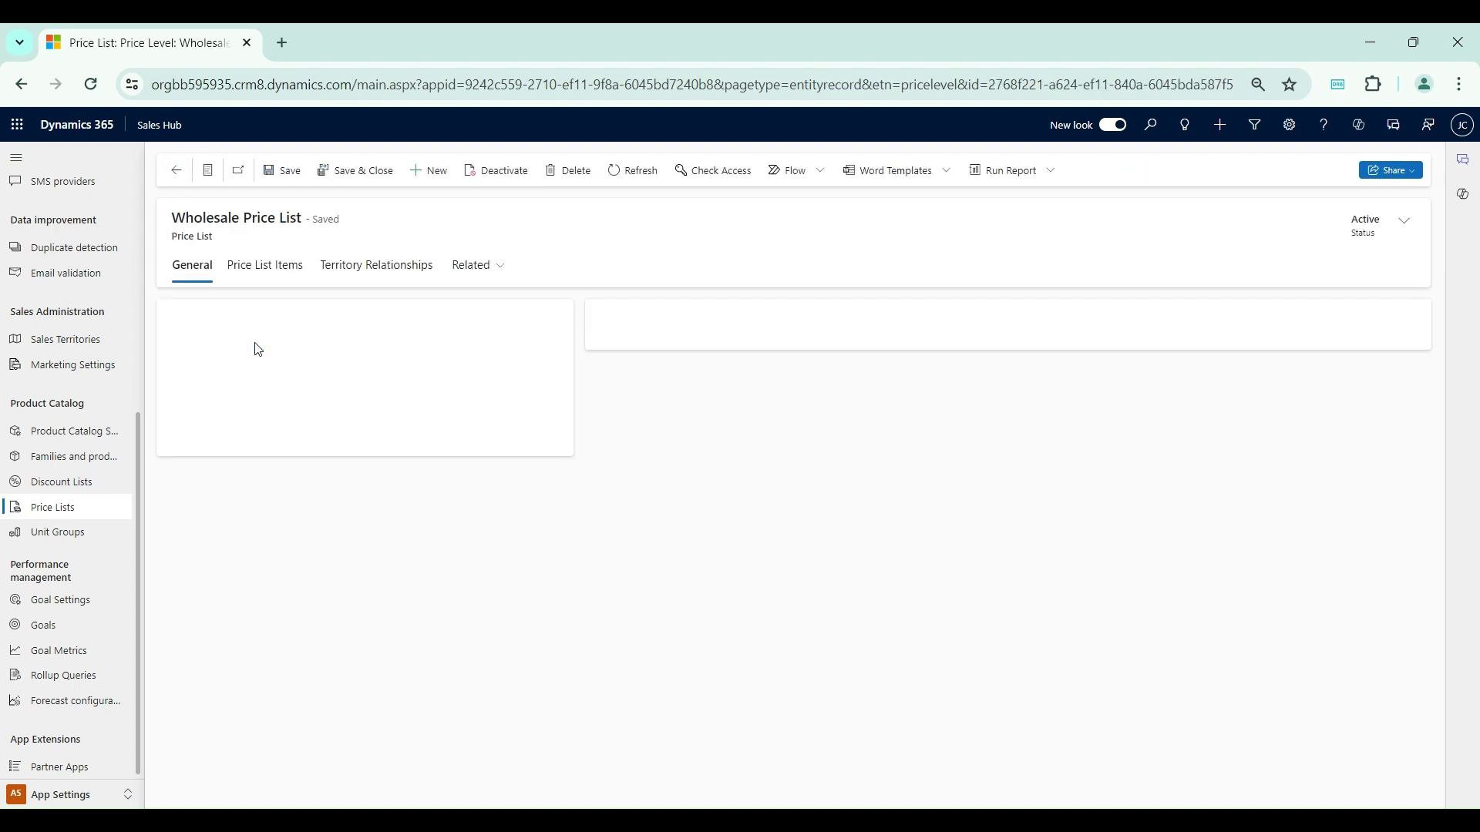
click(277, 266)
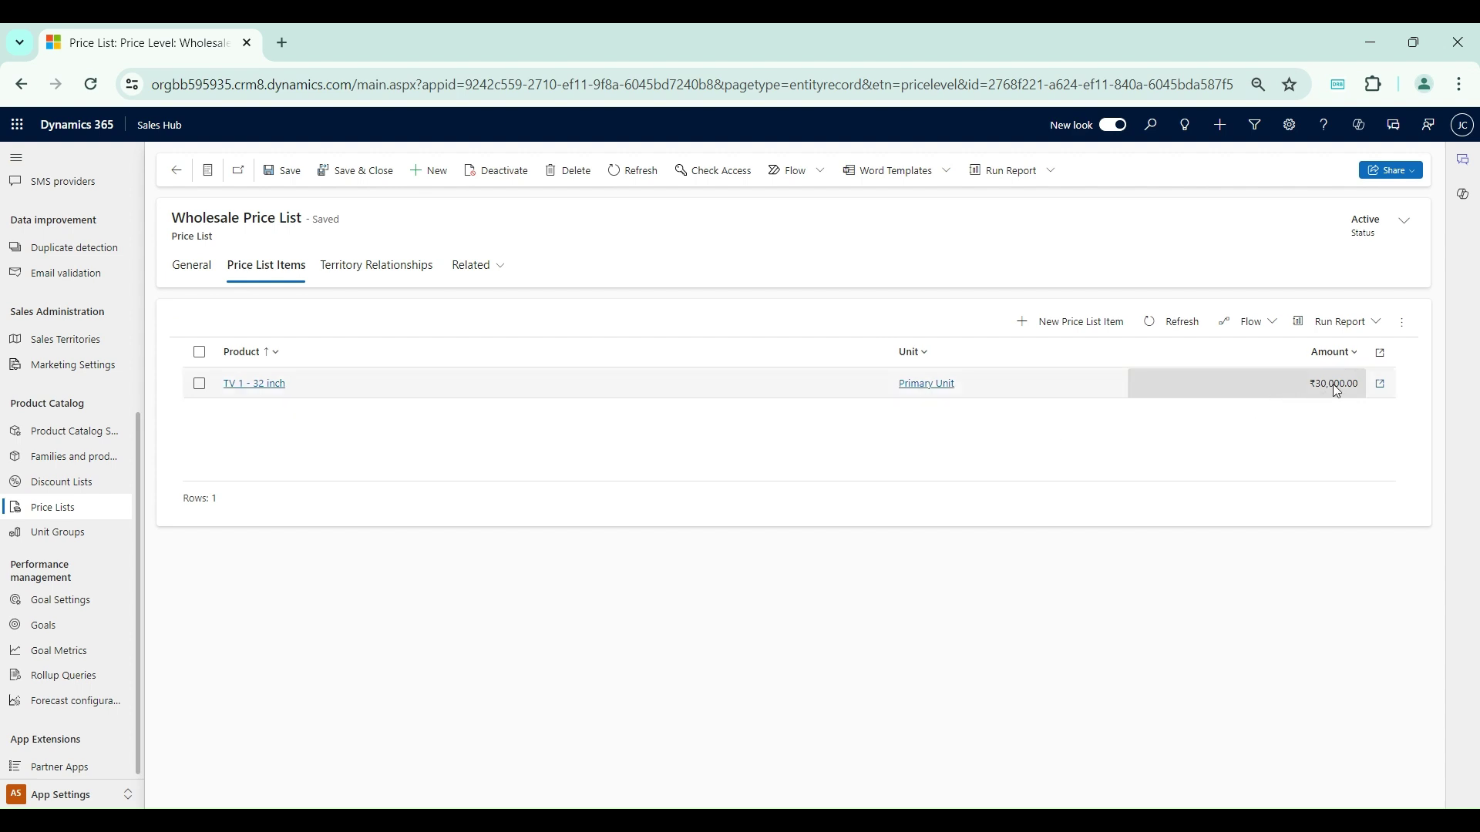
Step: Open the TV 1 - 32 inch product's additional details and select its Wholesale and Retail price list items
click(262, 386)
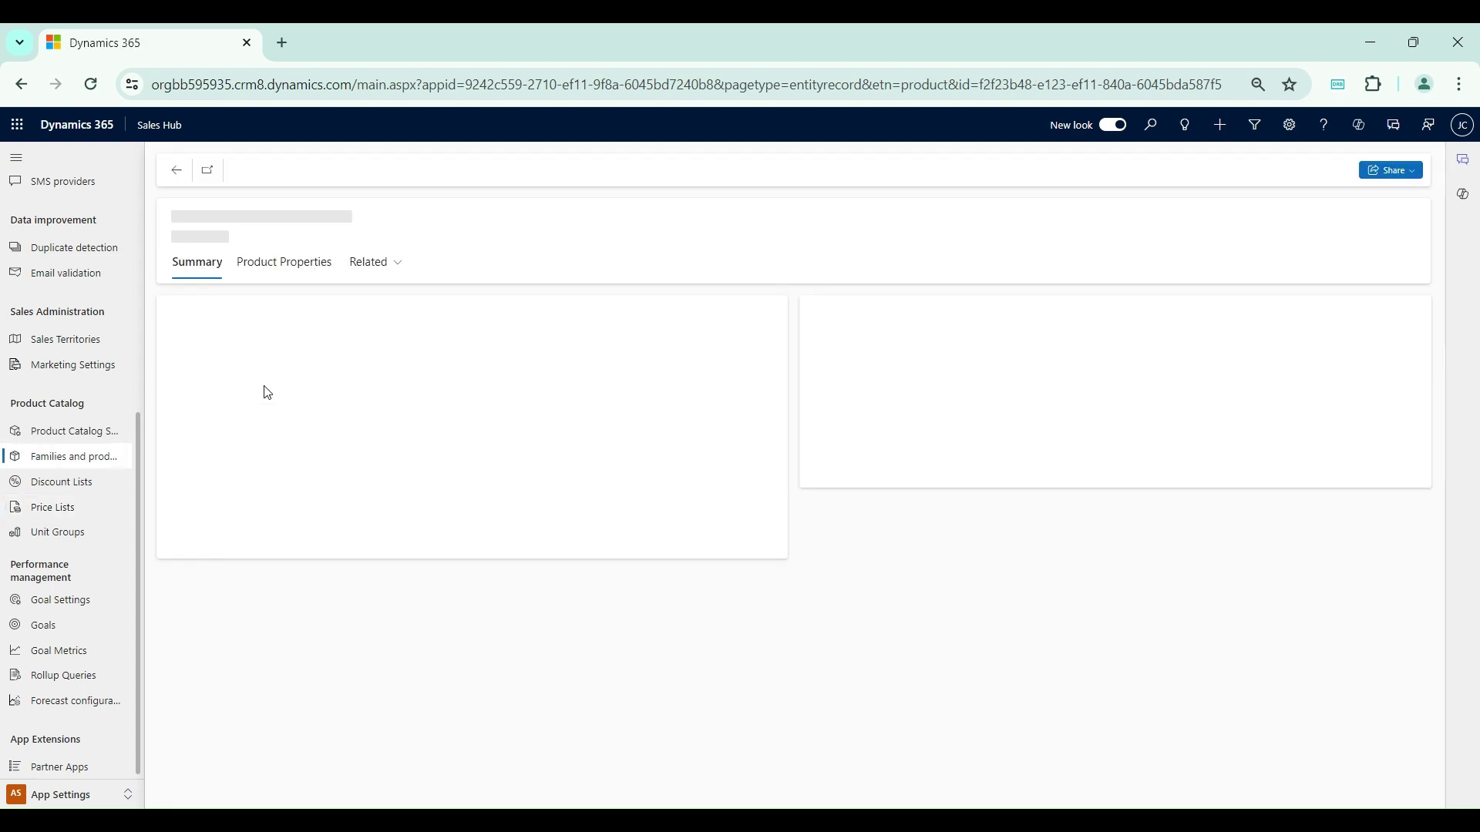
click(399, 276)
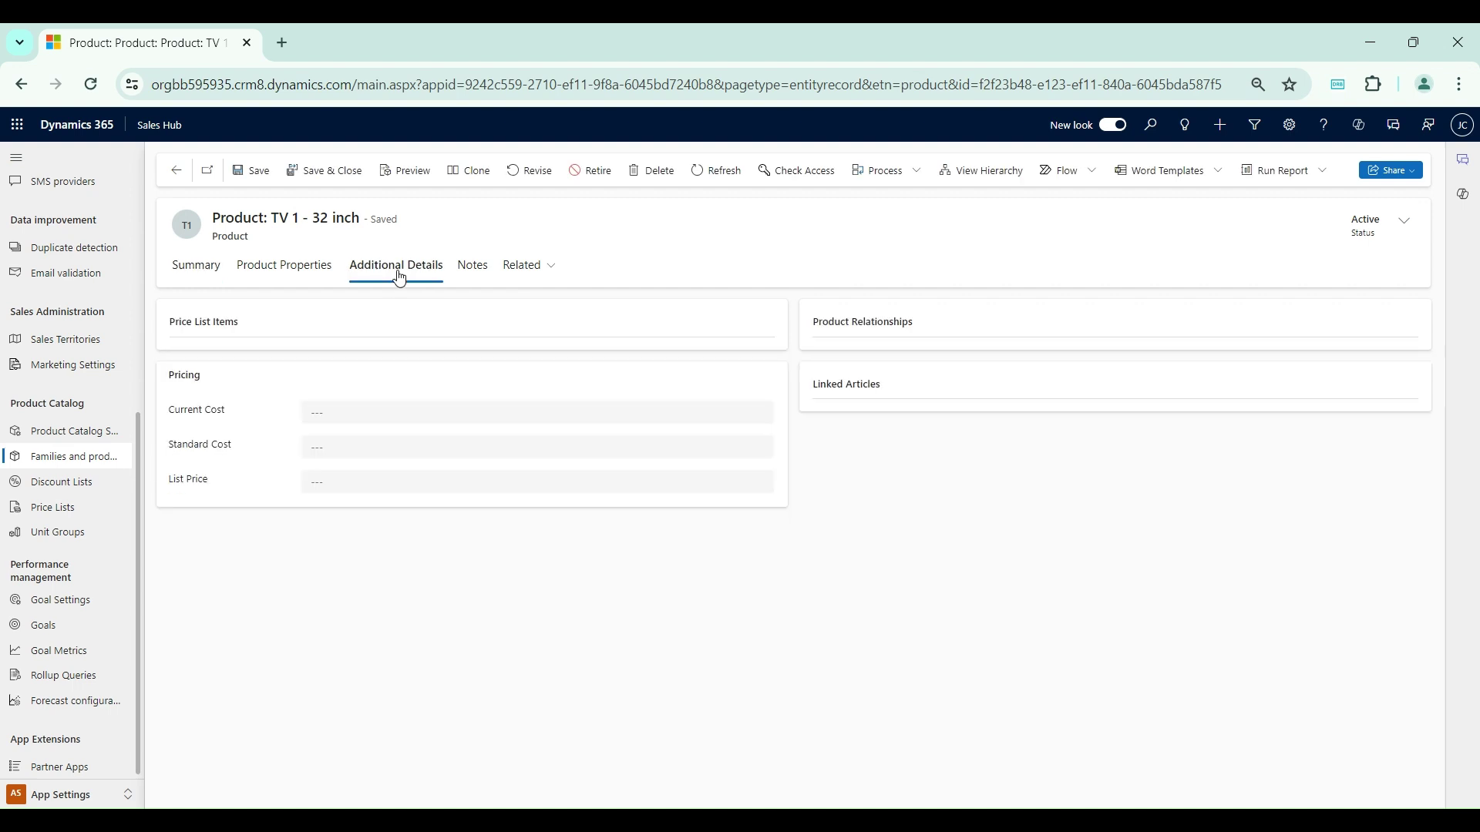
click(200, 383)
click(200, 414)
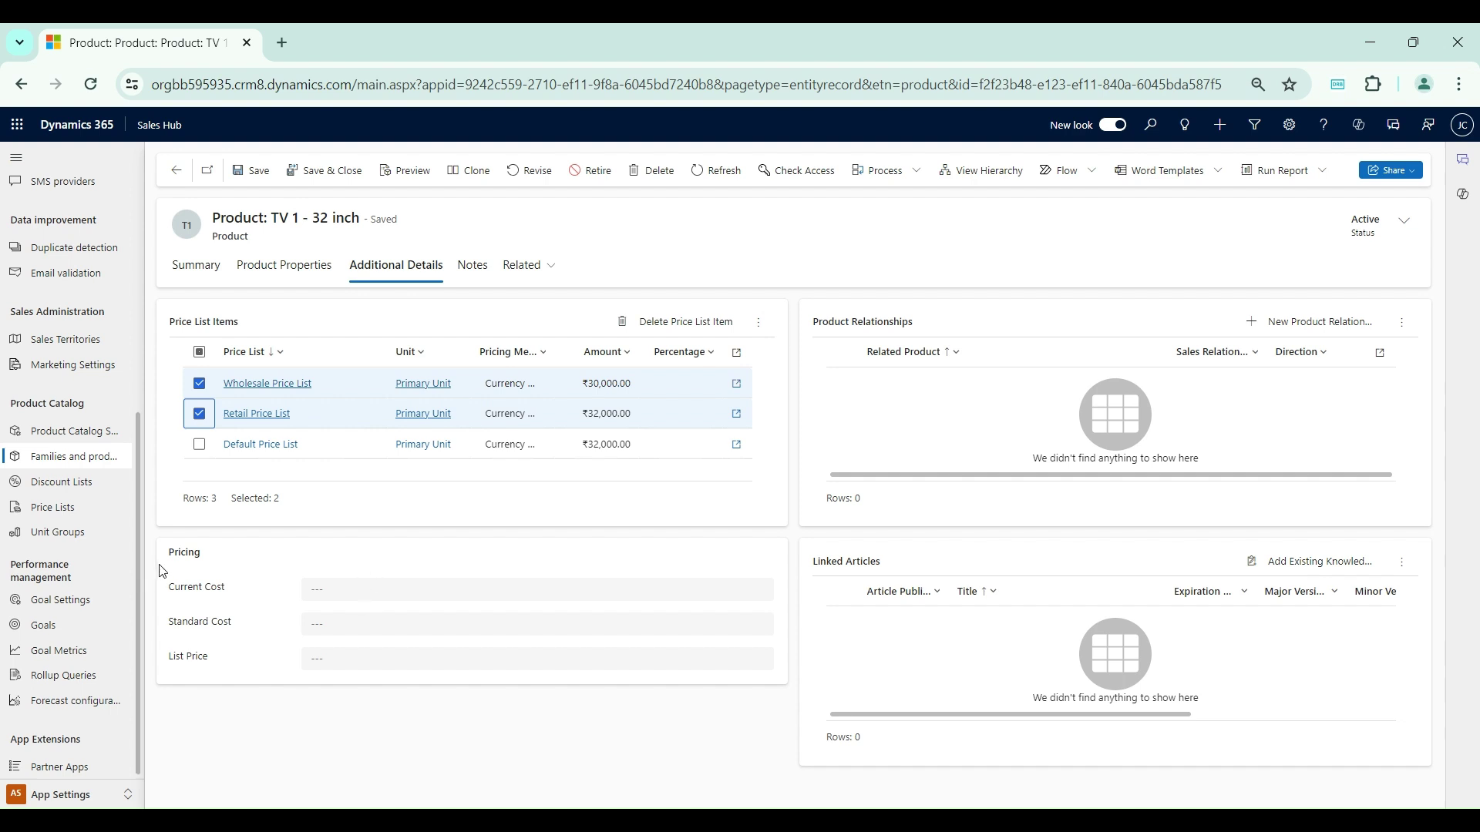
Step: Examine the Pricing section of the TV 1 - 32 inch product and leave the record
drag(171, 557, 214, 562)
click(226, 232)
drag(174, 555, 209, 559)
click(249, 555)
click(175, 170)
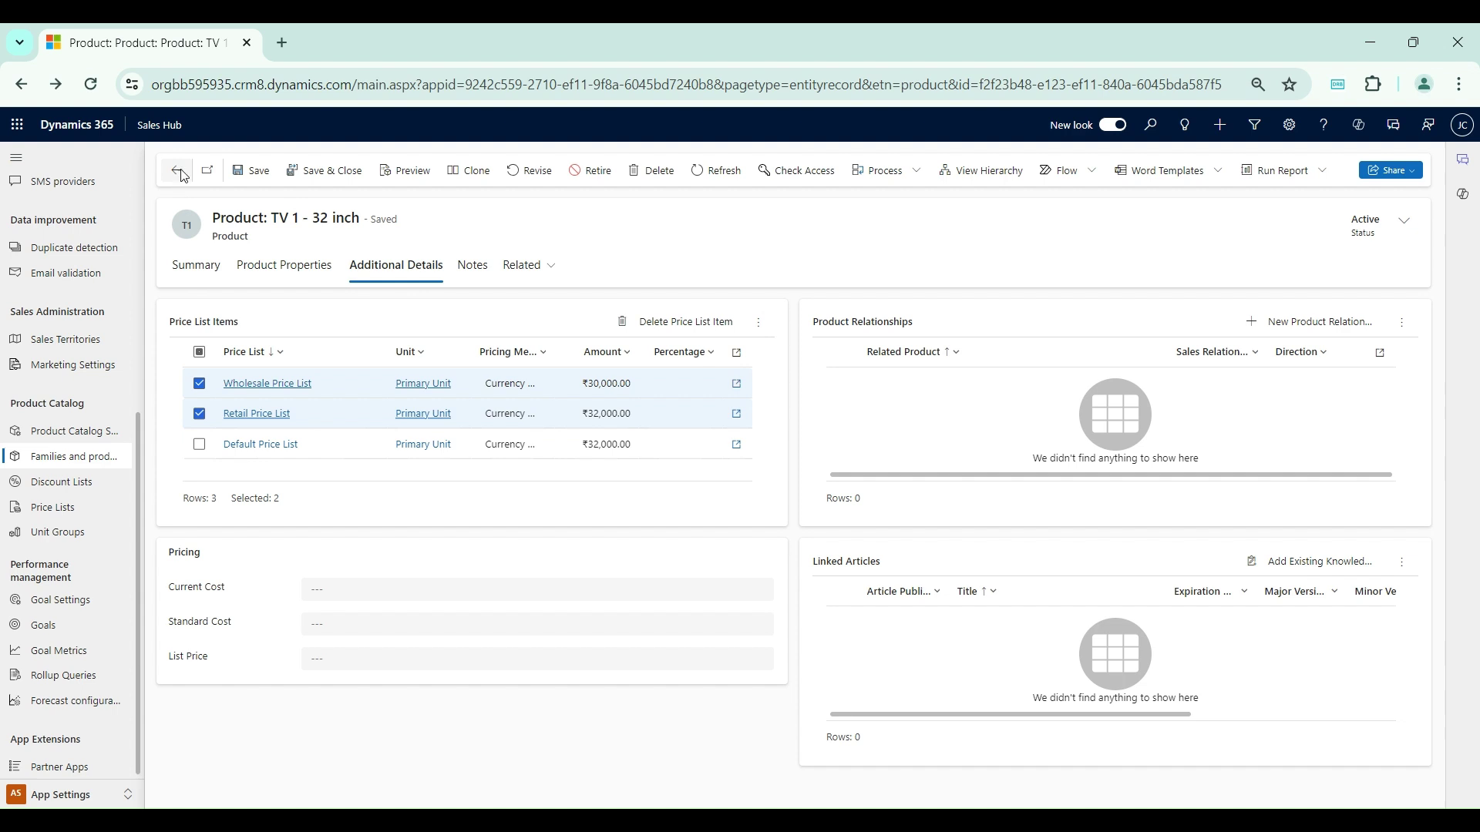
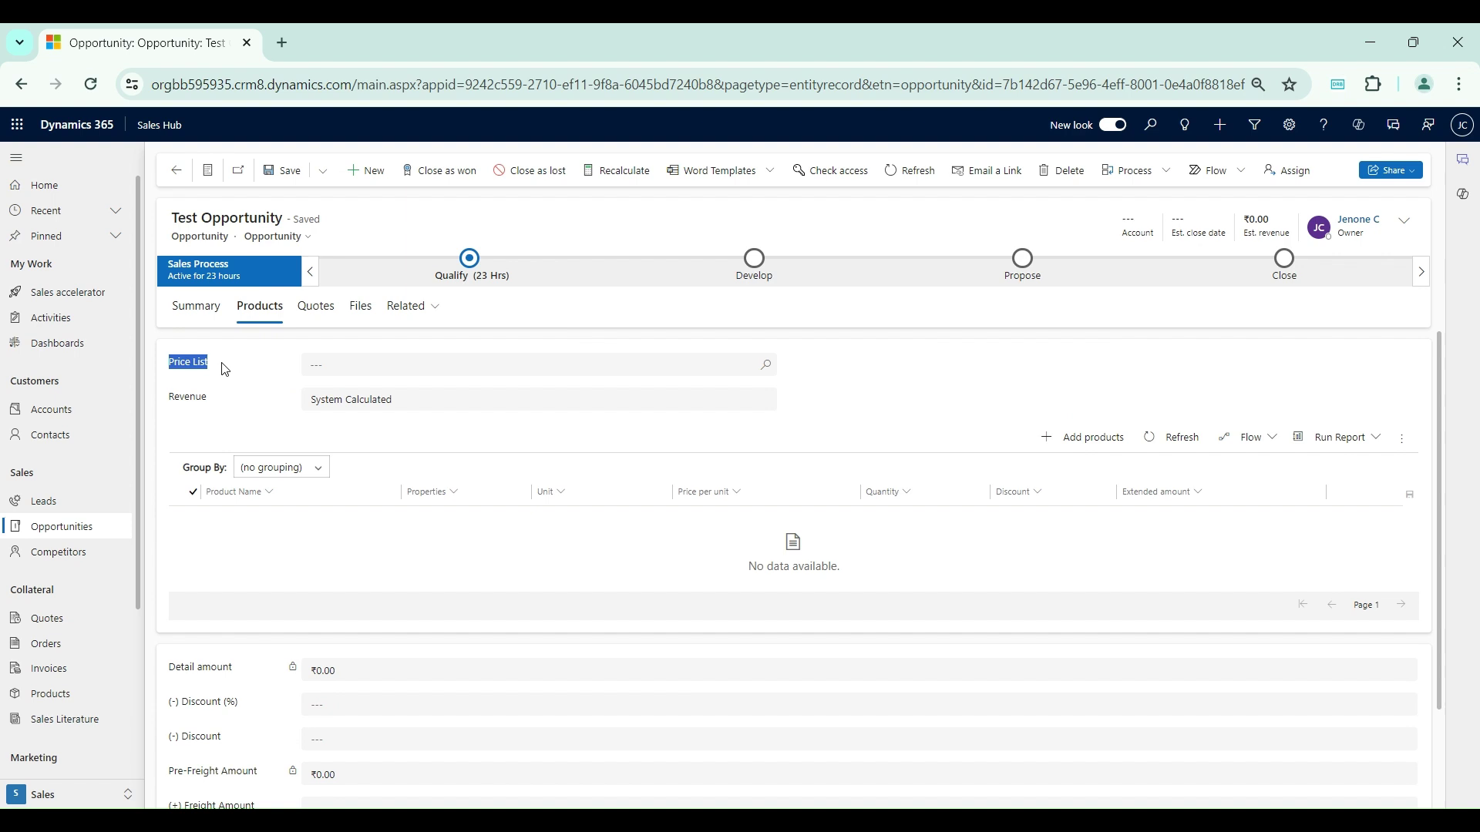
Step: Assign the Retail Price List to Test Opportunity, save it, and add one TV 1 - 32 inch to its products
click(328, 362)
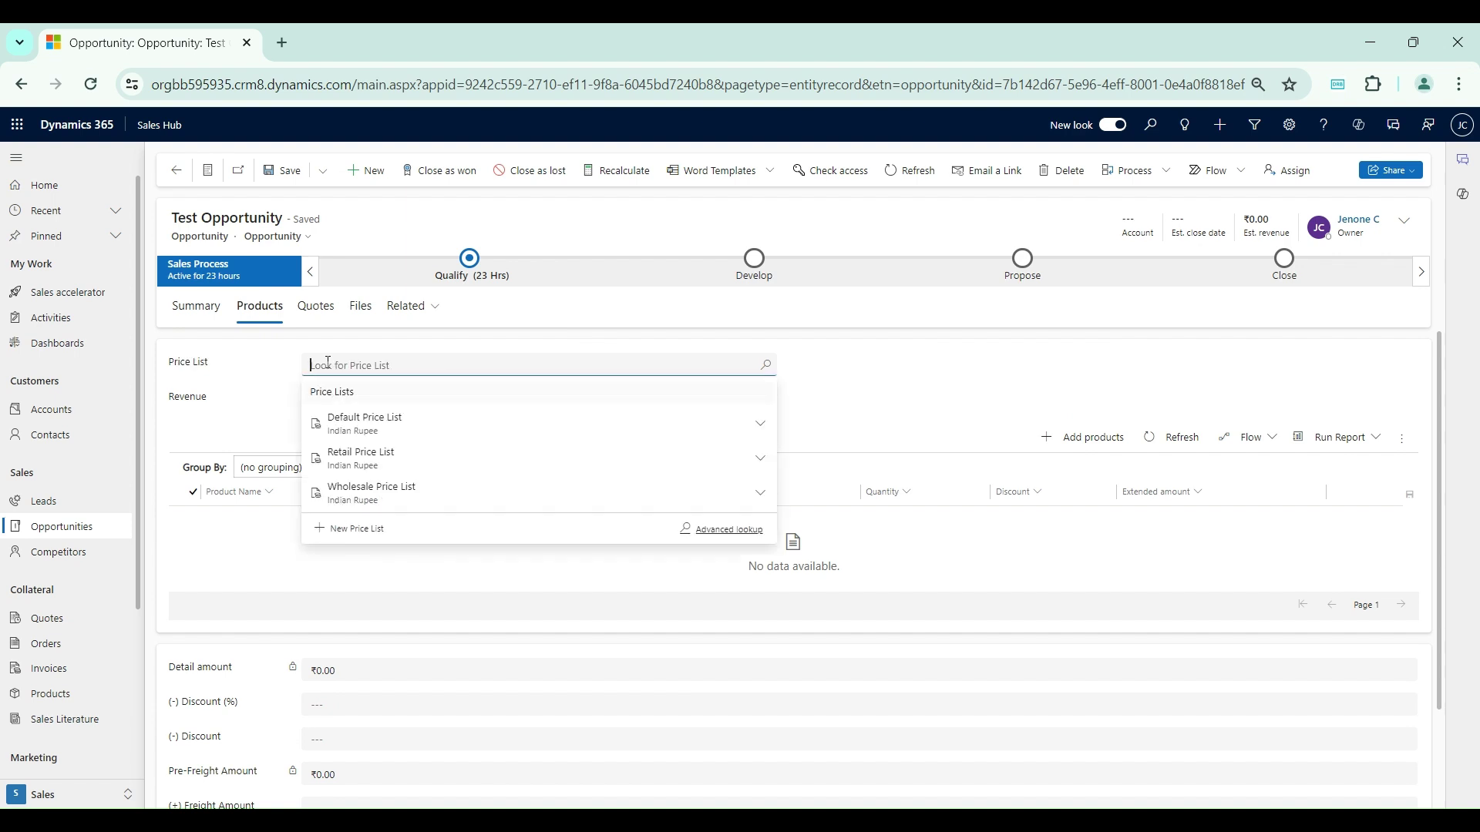
click(360, 460)
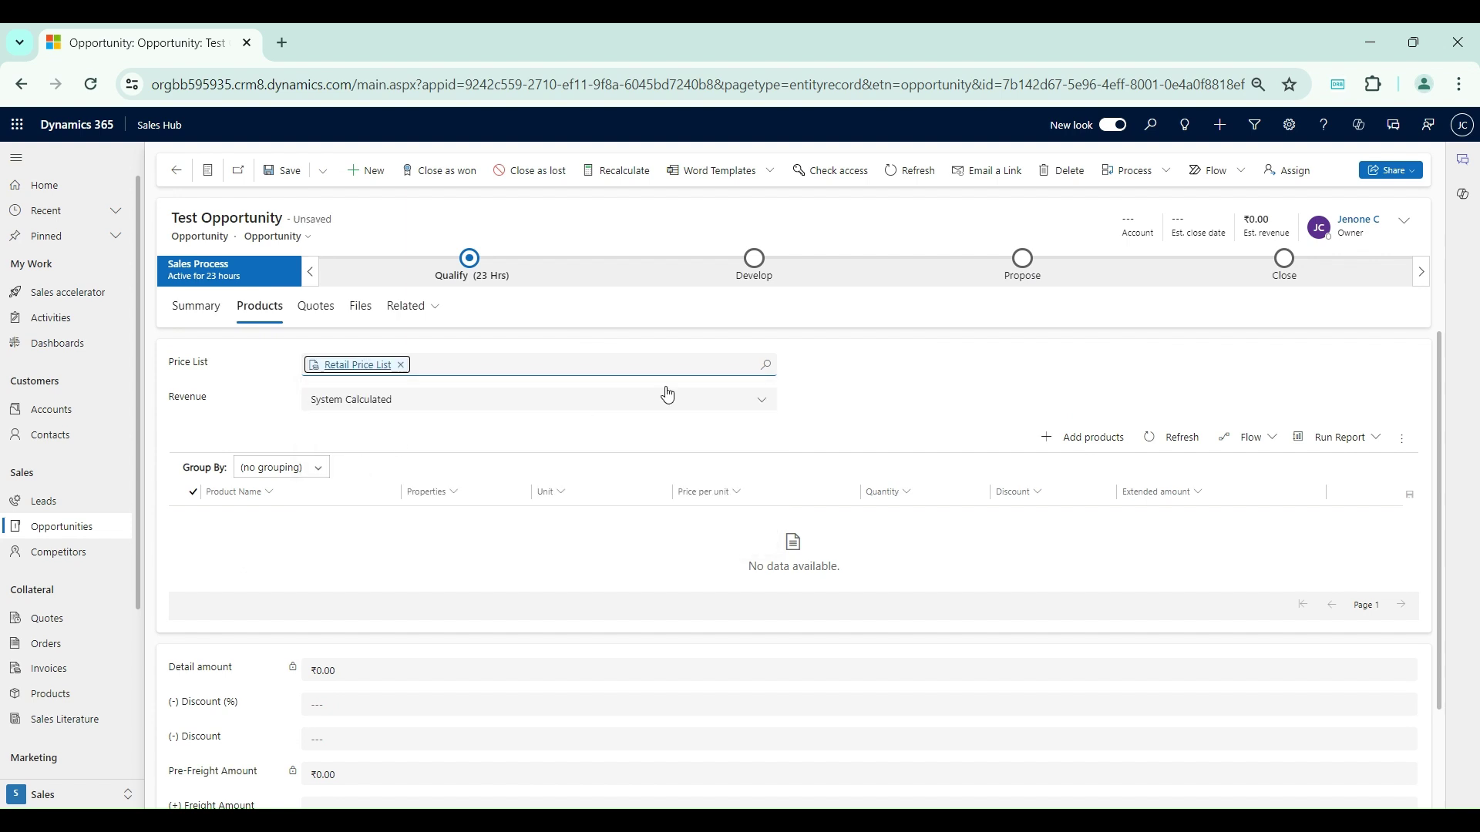
click(285, 176)
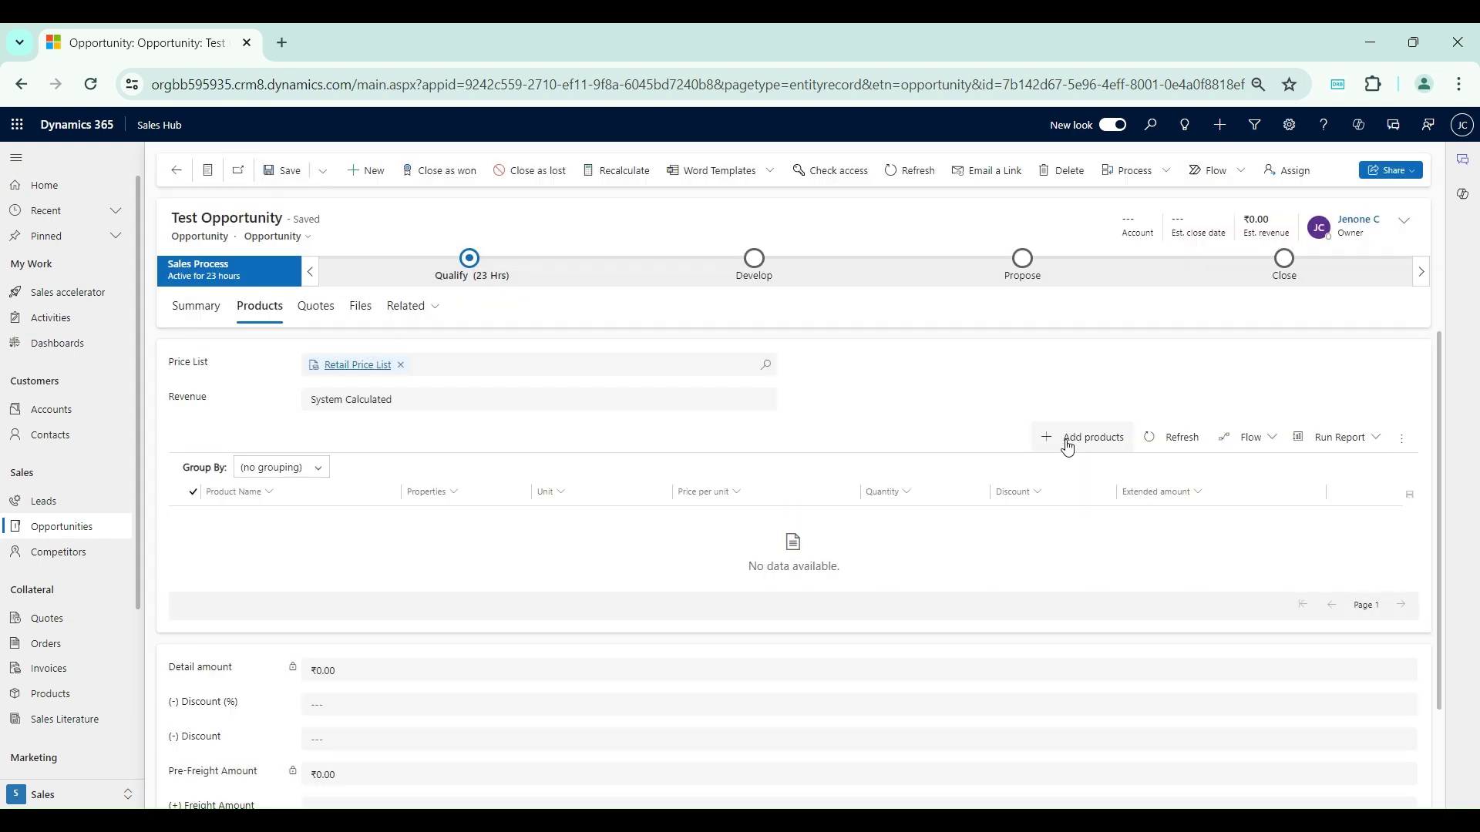
click(1070, 447)
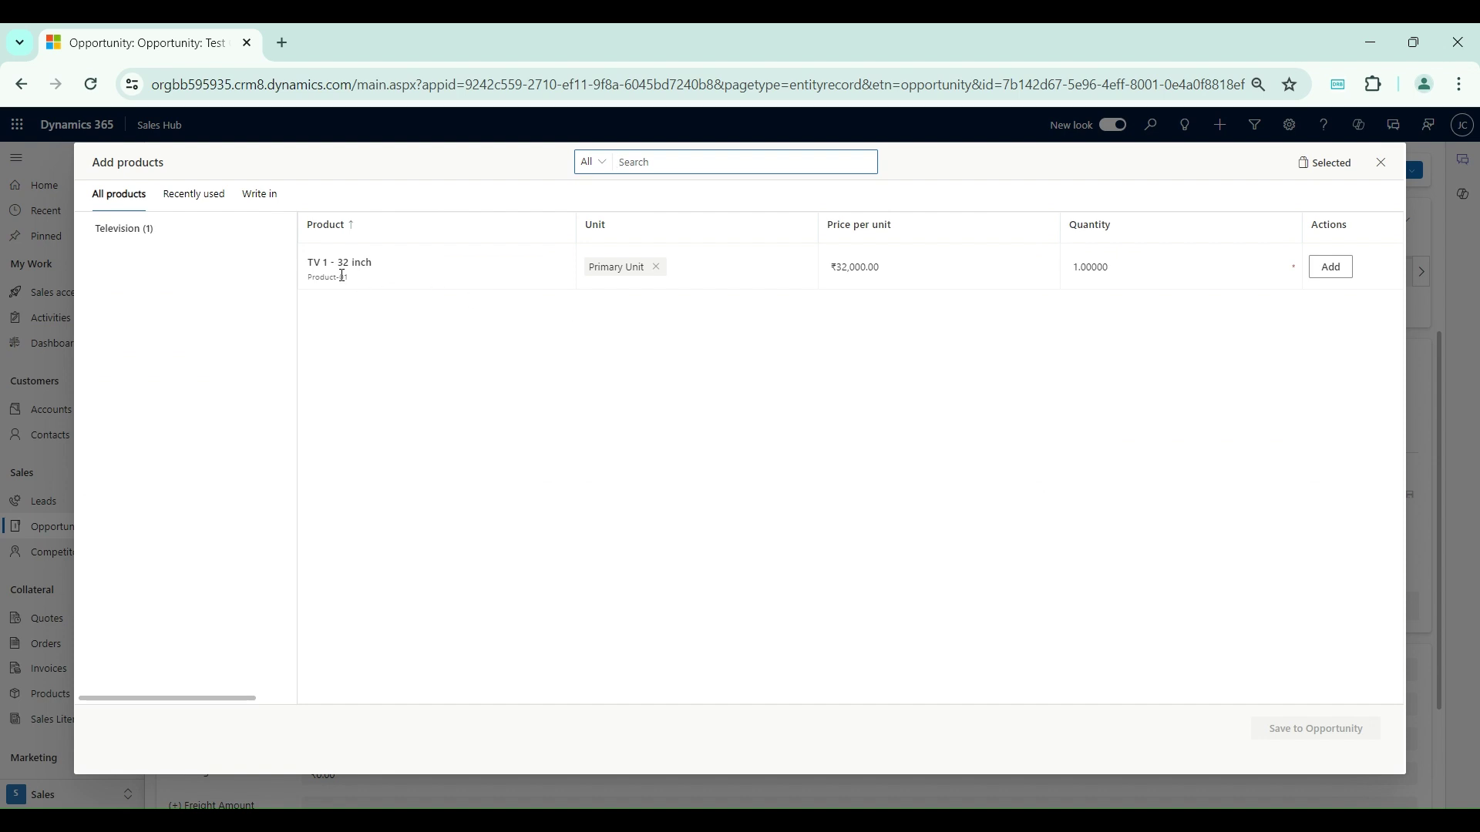
click(1331, 267)
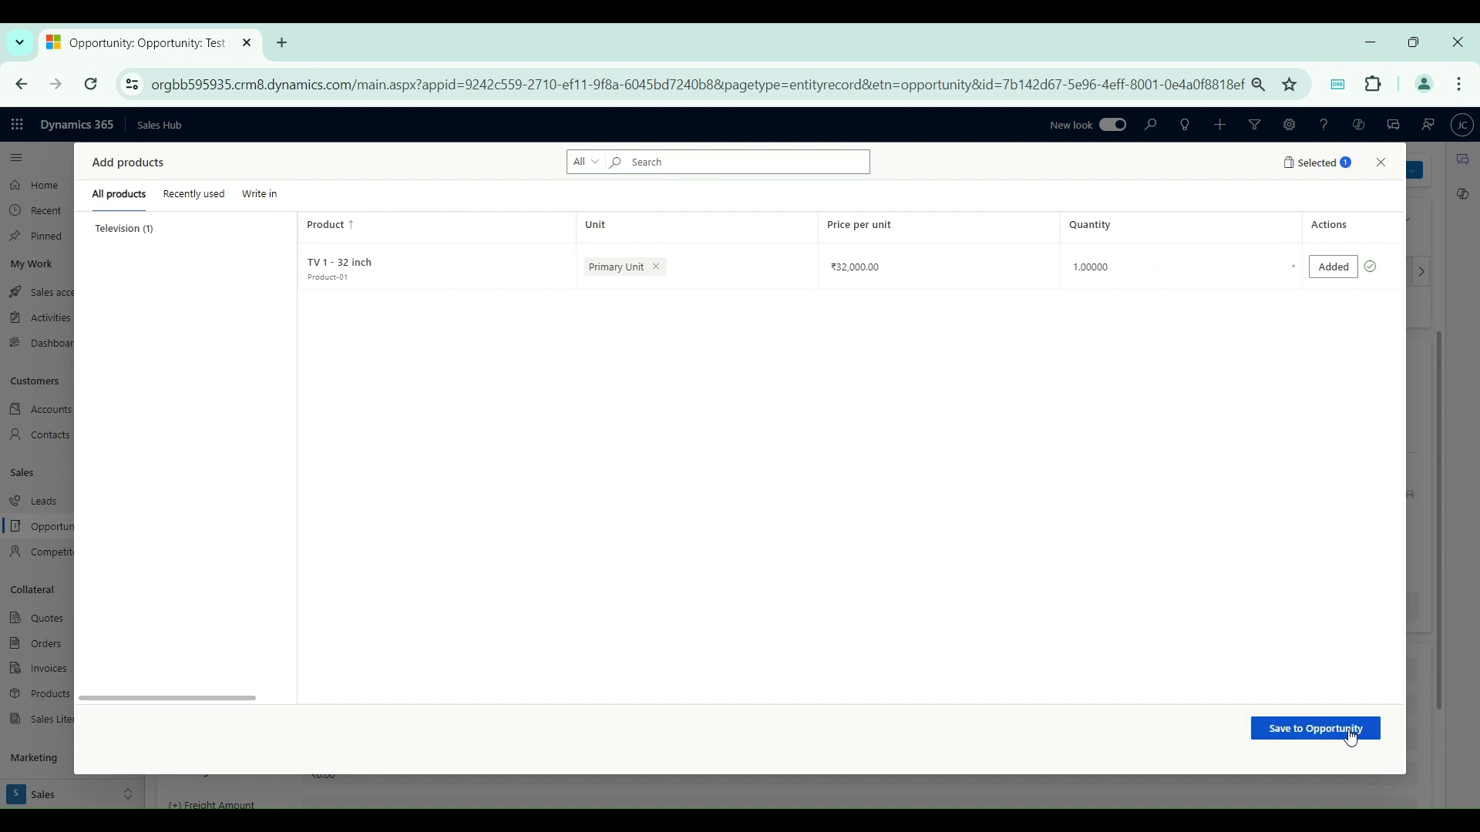
click(1351, 733)
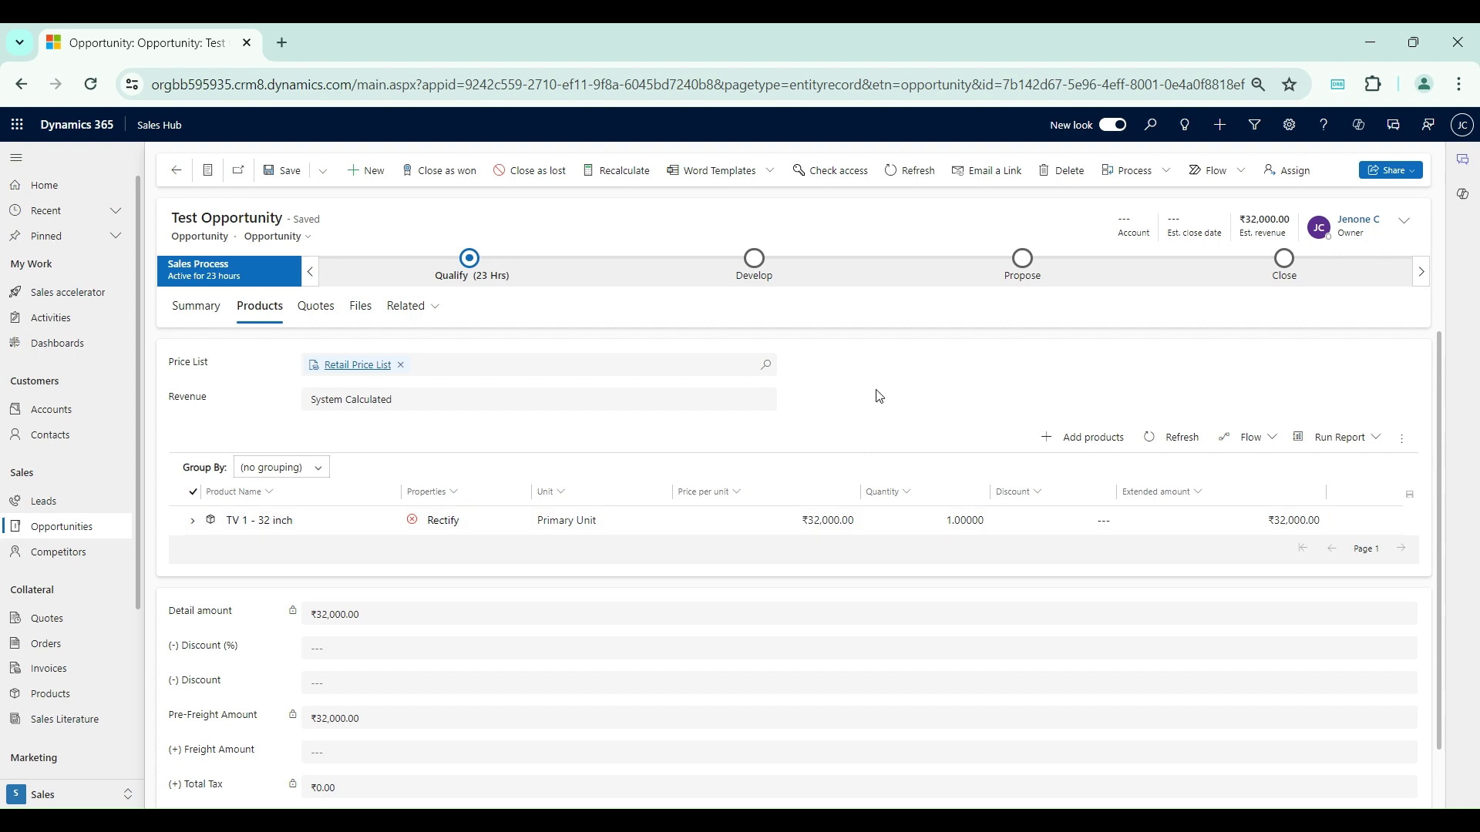
Step: Delete the TV 1 - 32 inch product line from Test Opportunity and confirm the deletion
click(192, 521)
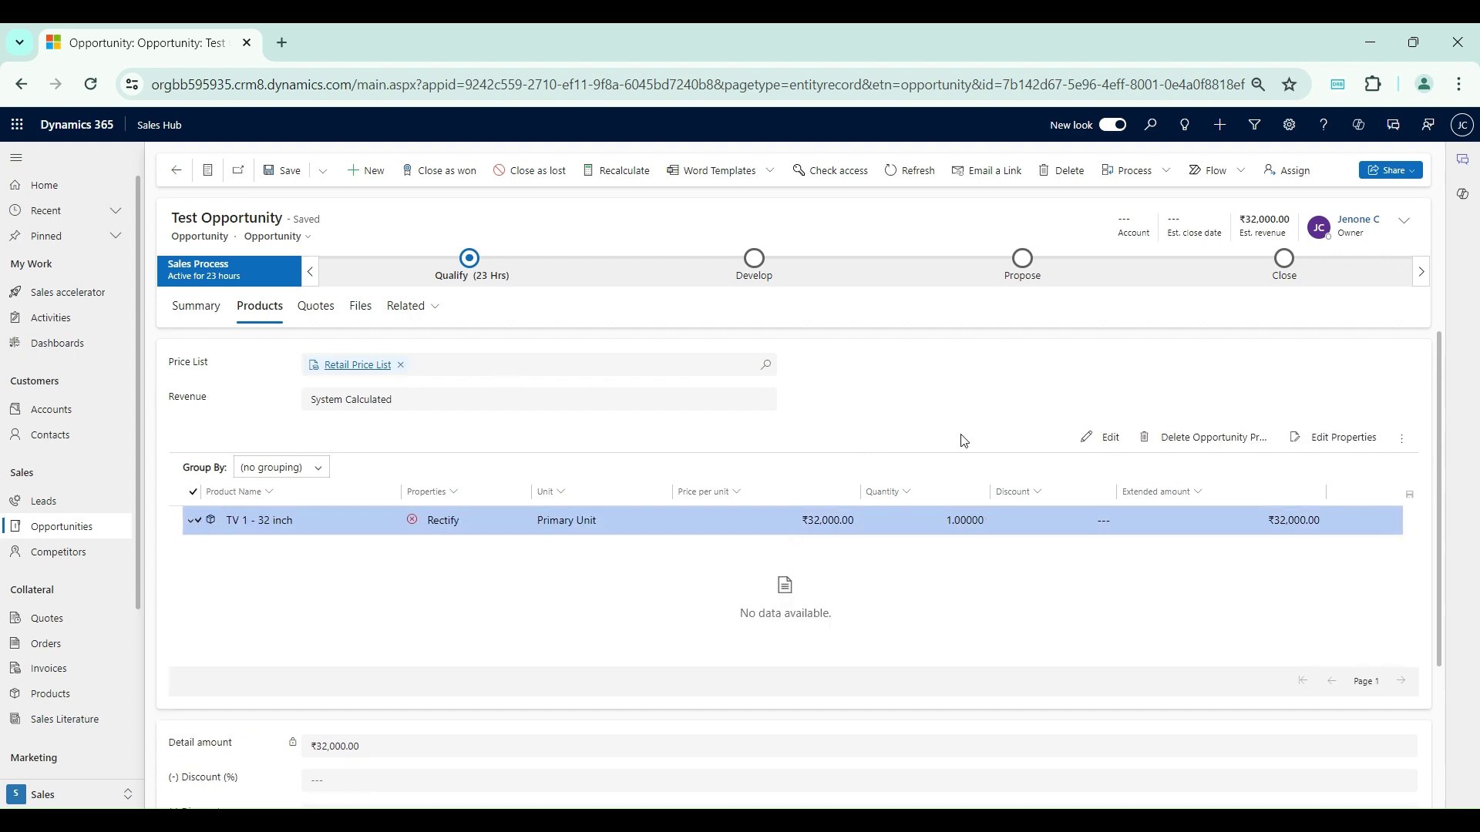
click(1187, 437)
click(764, 533)
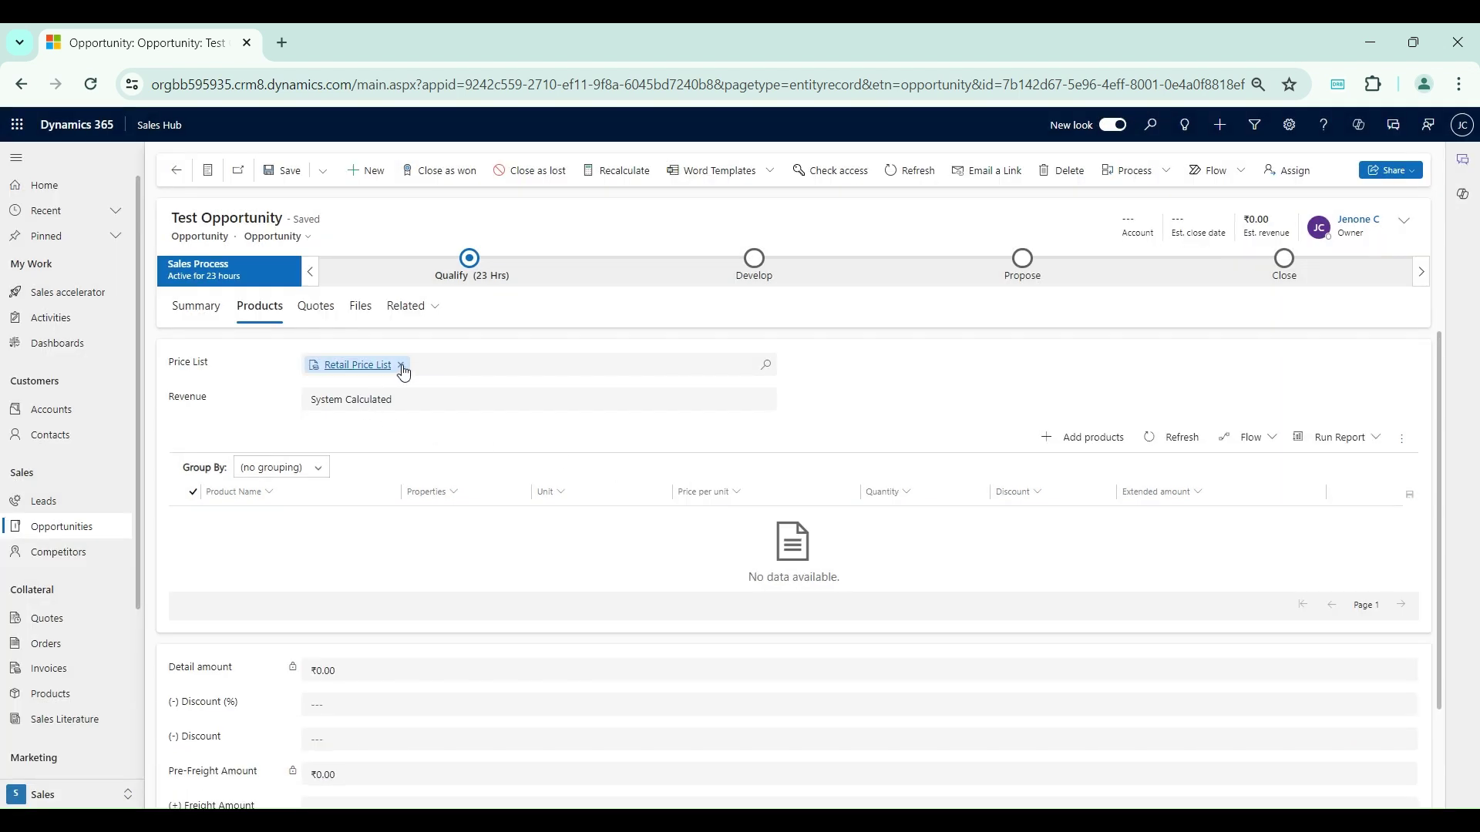
Step: Replace Test Opportunity's price list with the Wholesale Price List, save it, and add one TV 1 - 32 inch to its products
click(400, 365)
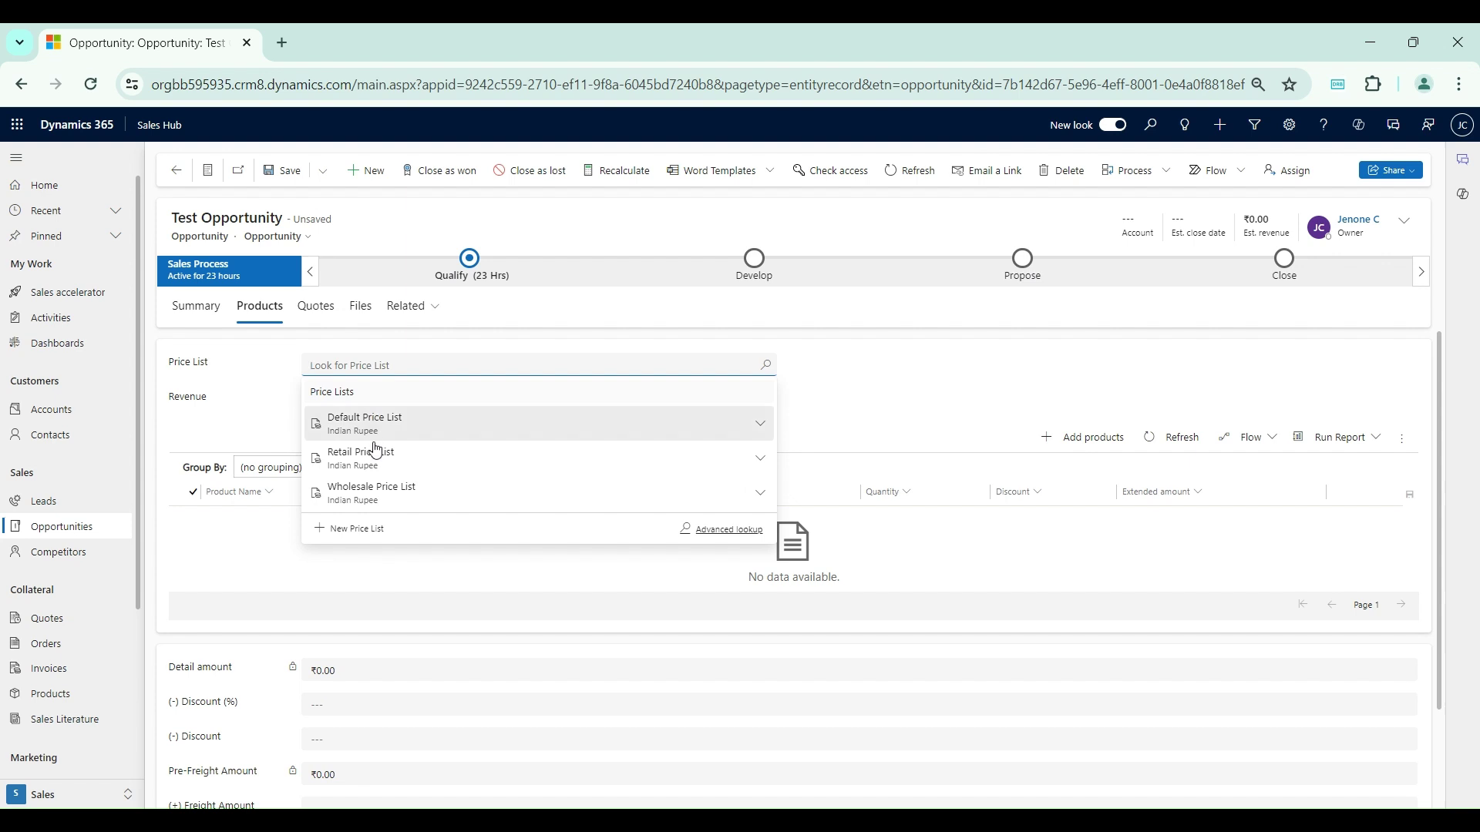
click(379, 492)
click(283, 176)
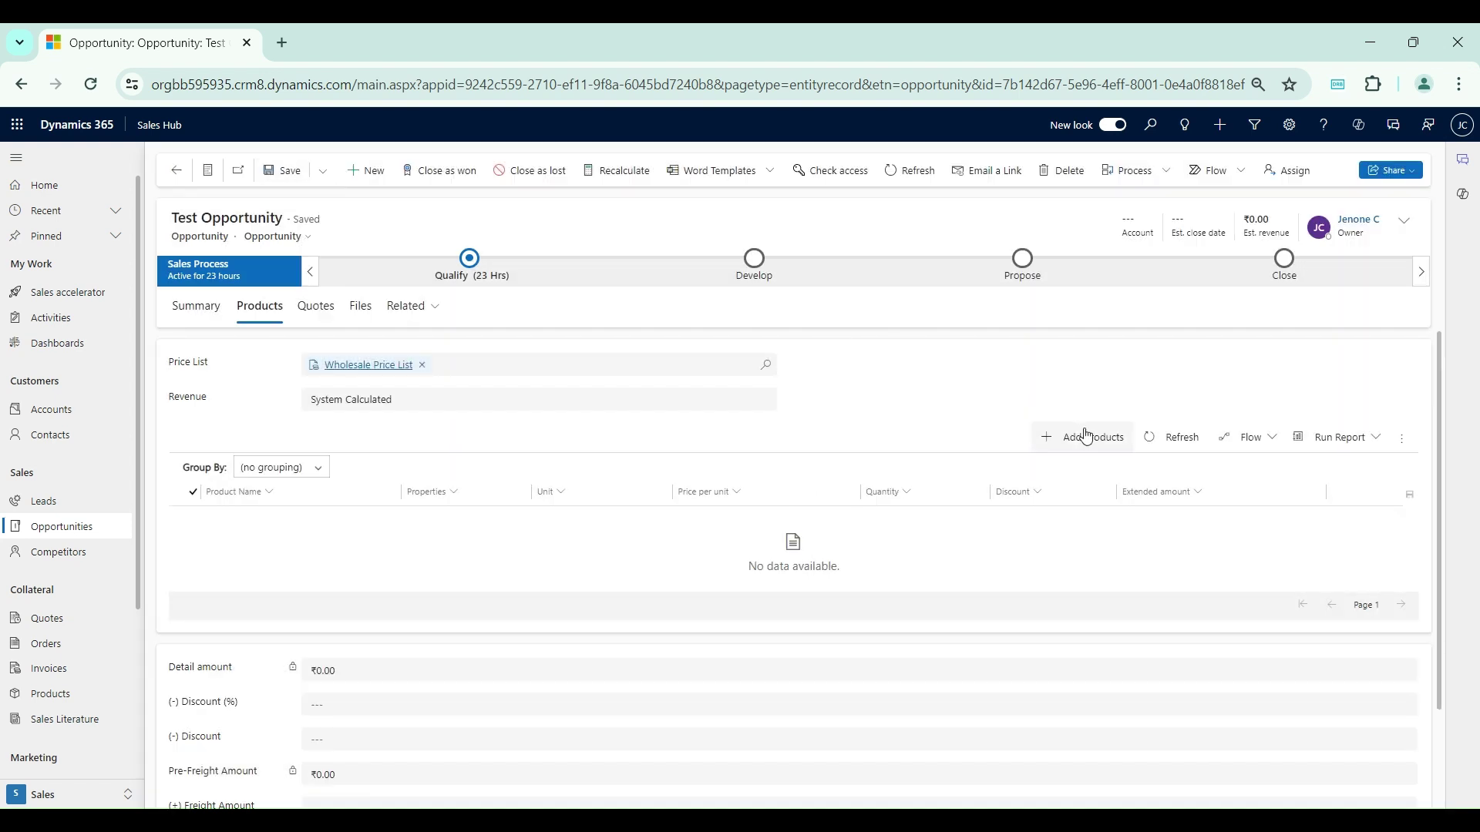
click(1084, 436)
click(1332, 269)
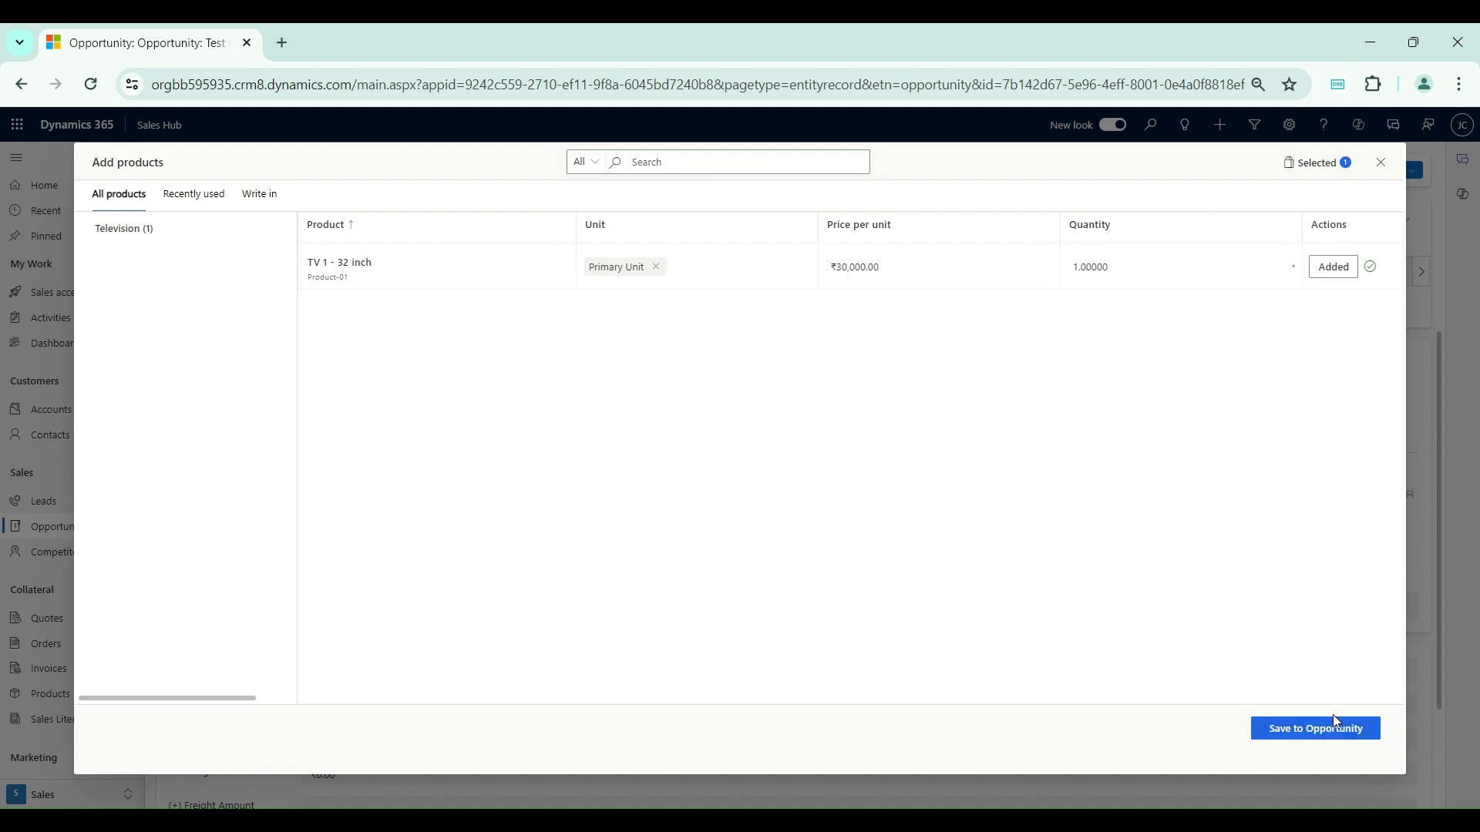
click(1333, 727)
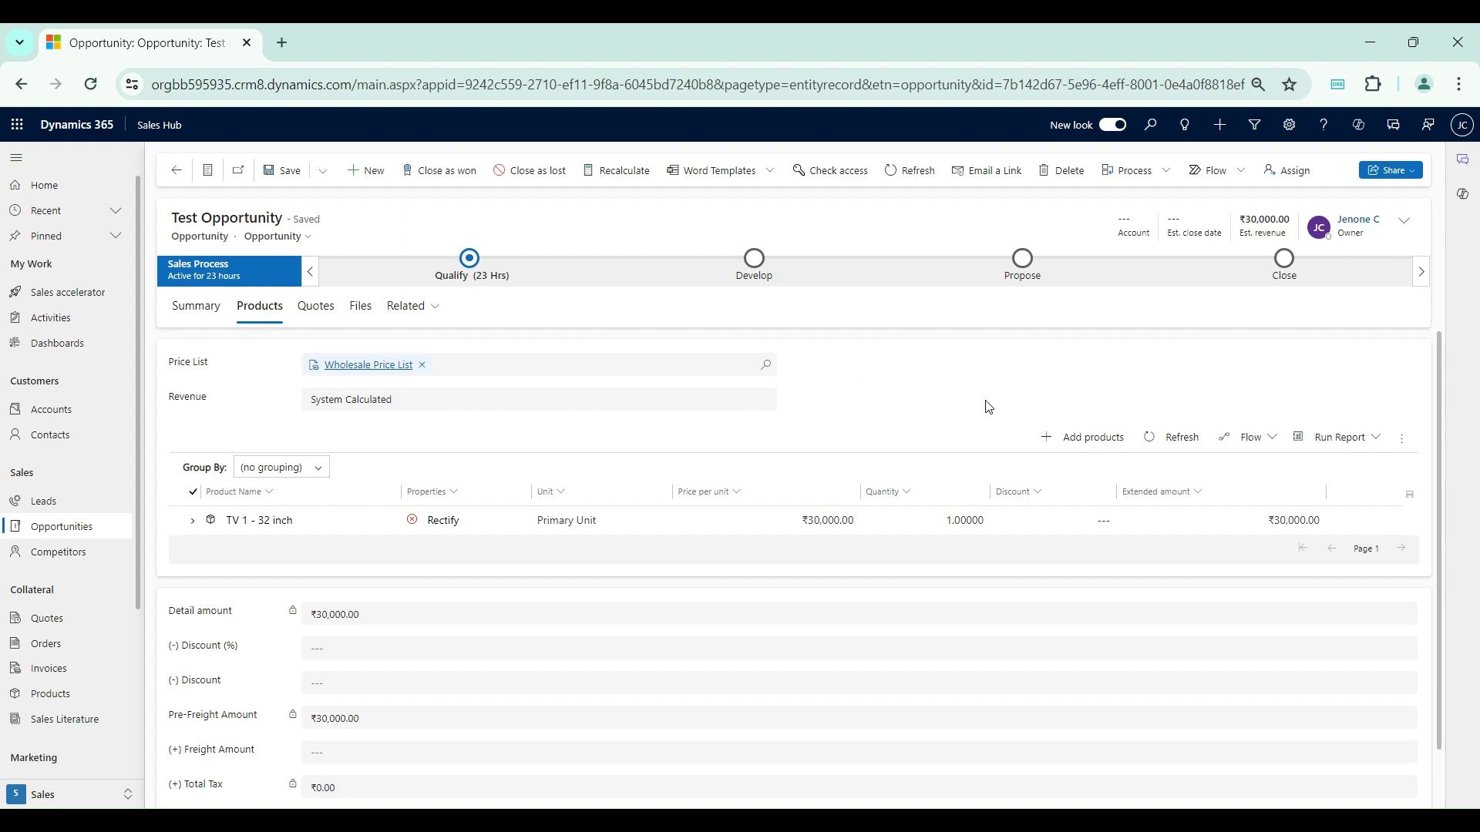
drag(177, 368, 213, 368)
click(223, 371)
click(234, 369)
drag(176, 365, 229, 371)
Step: Turn off Make price list optional in the product catalog settings of App Settings and save the change
click(117, 794)
click(104, 698)
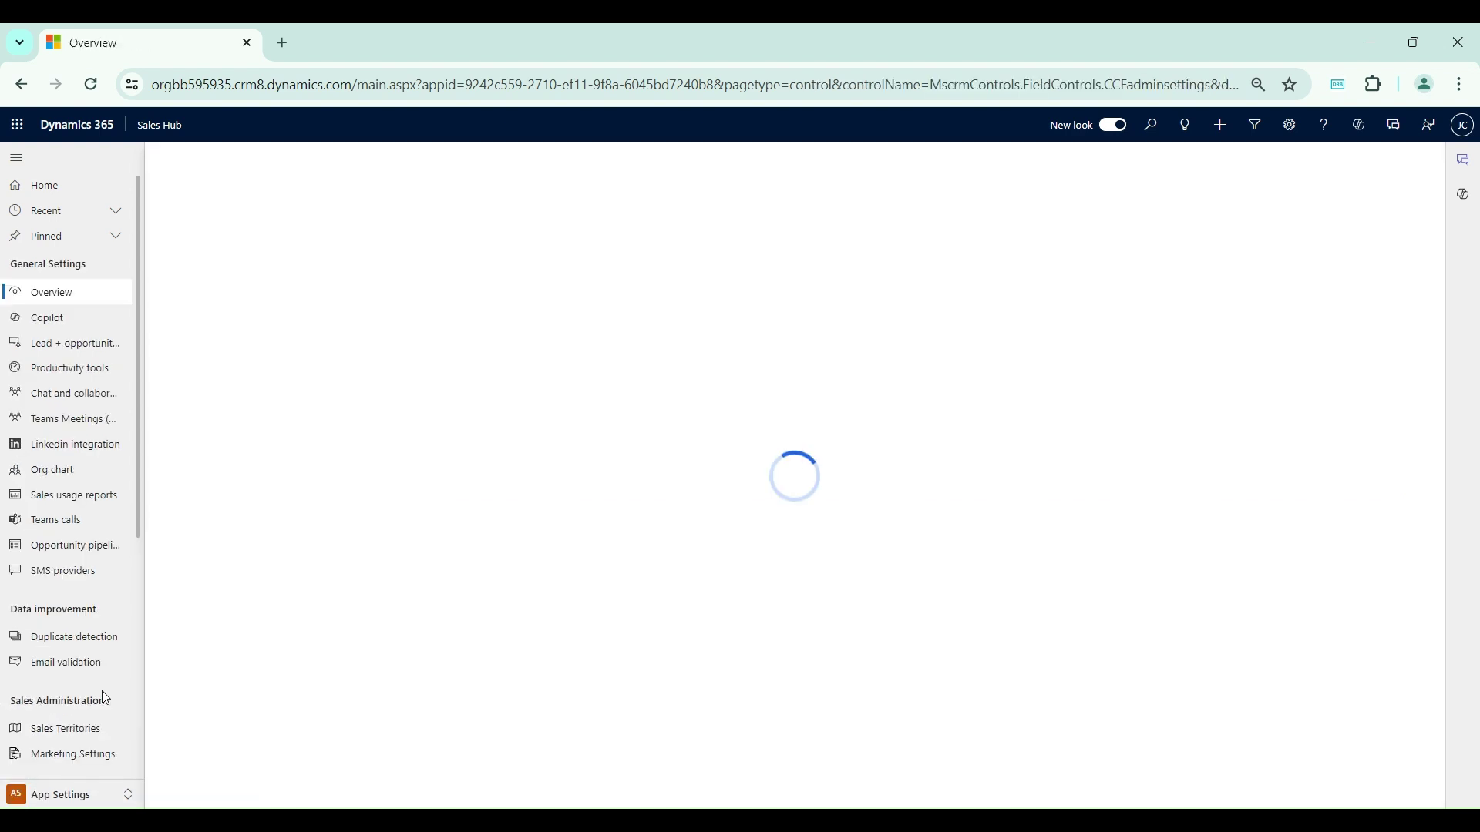
drag(138, 511, 140, 711)
scroll(138, 710, down, 1)
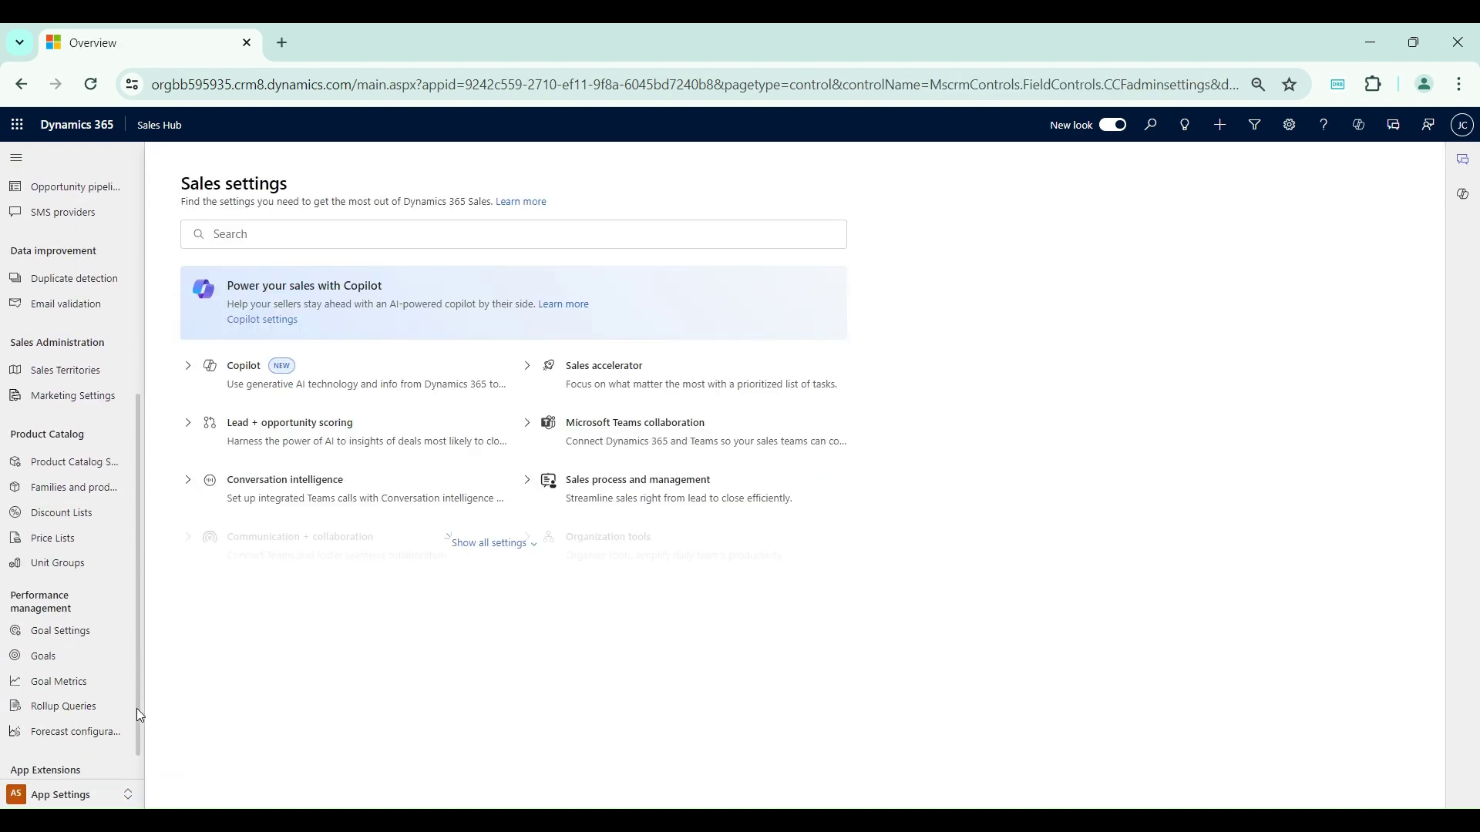
click(90, 465)
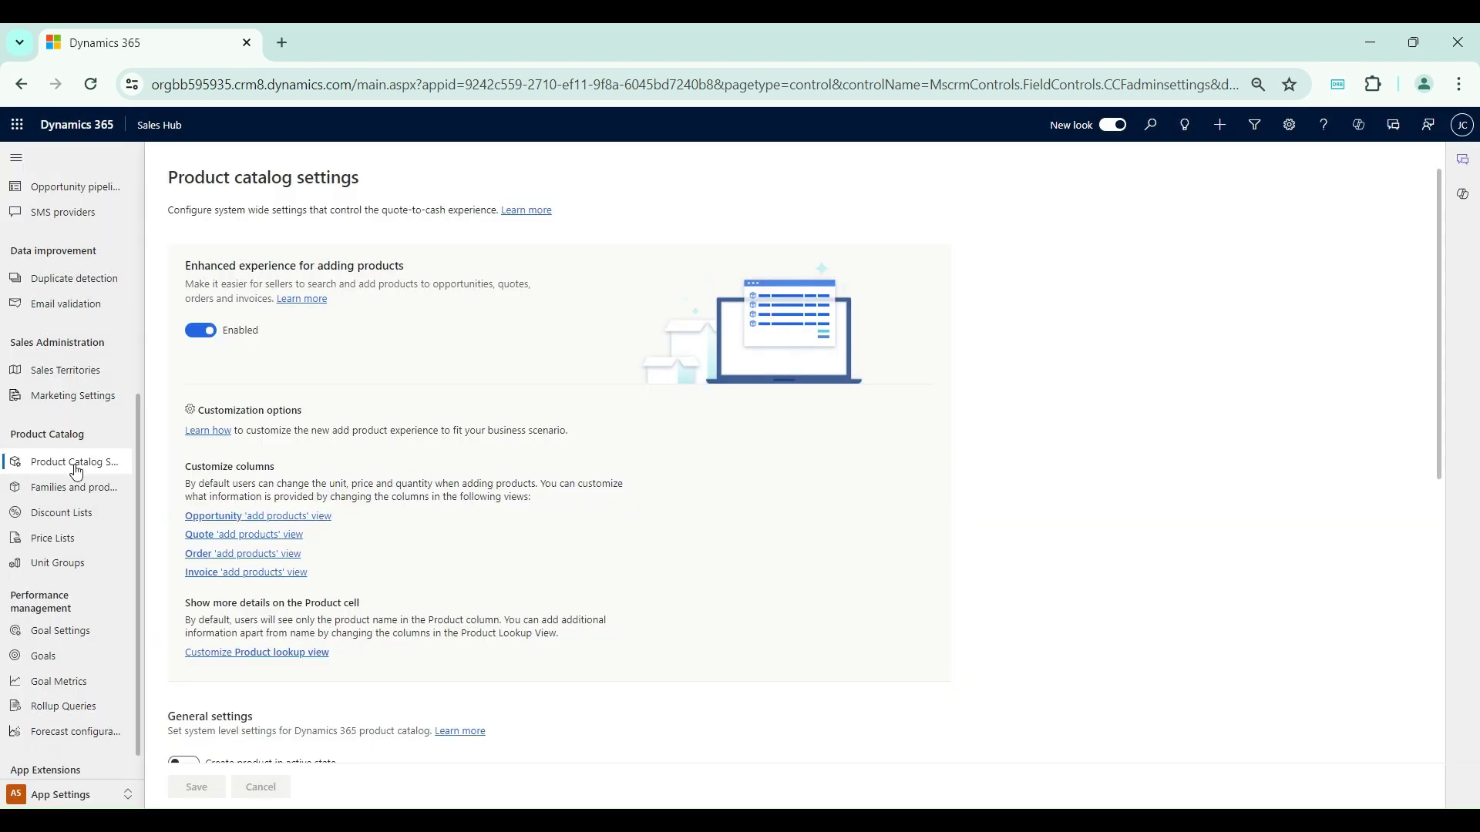
drag(1437, 317, 1435, 520)
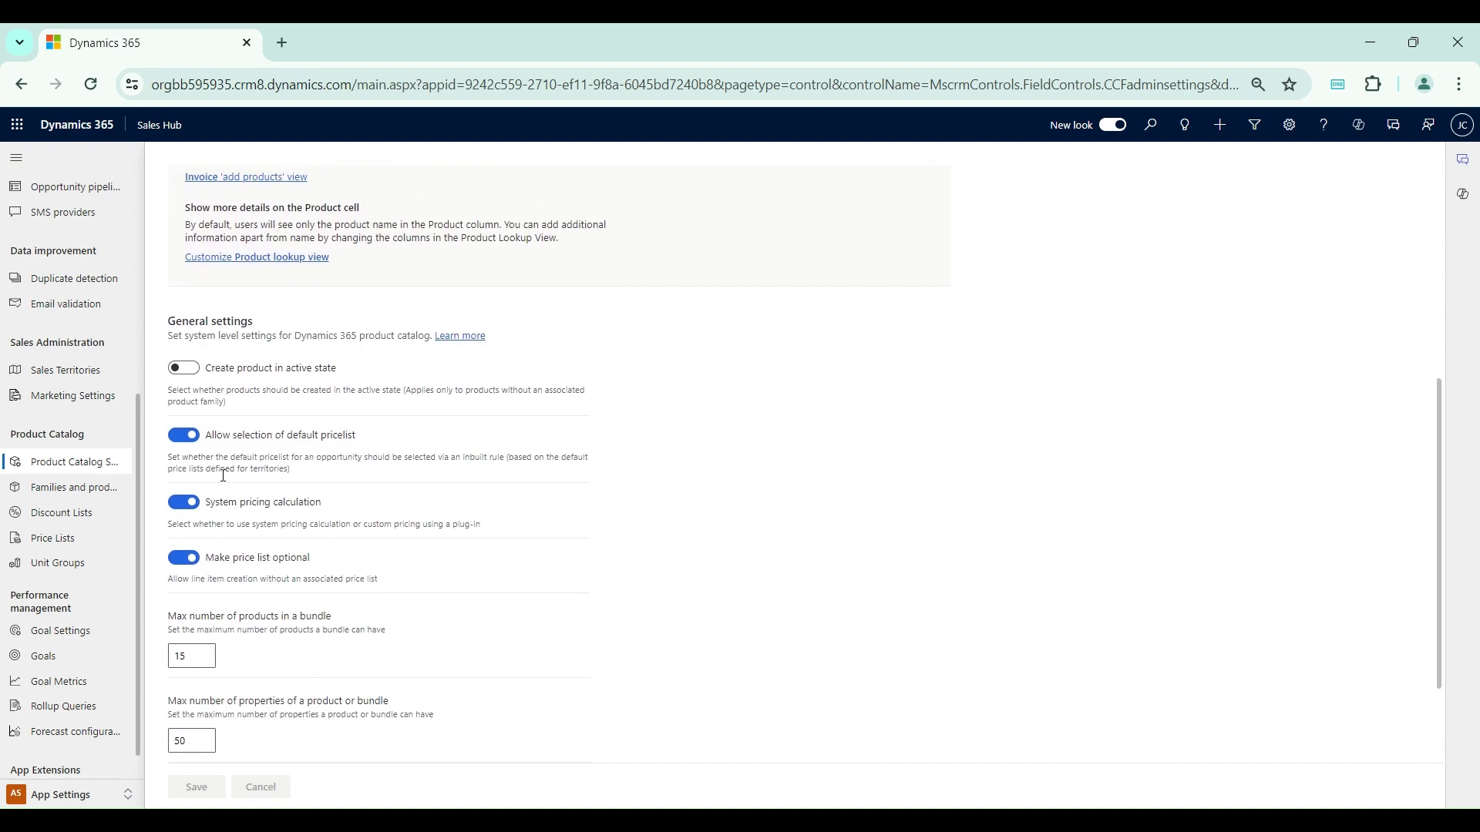
click(194, 565)
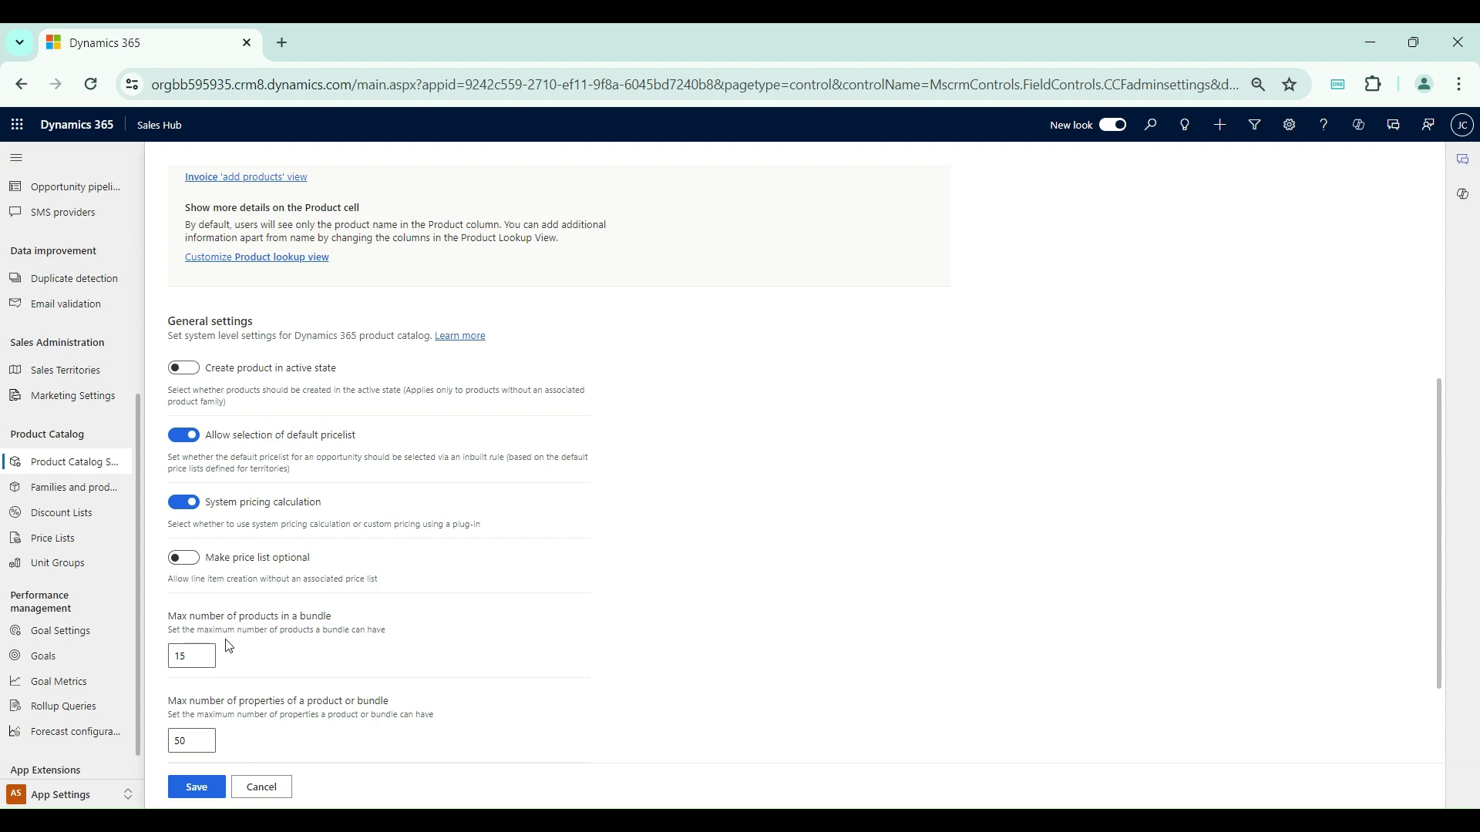
click(216, 786)
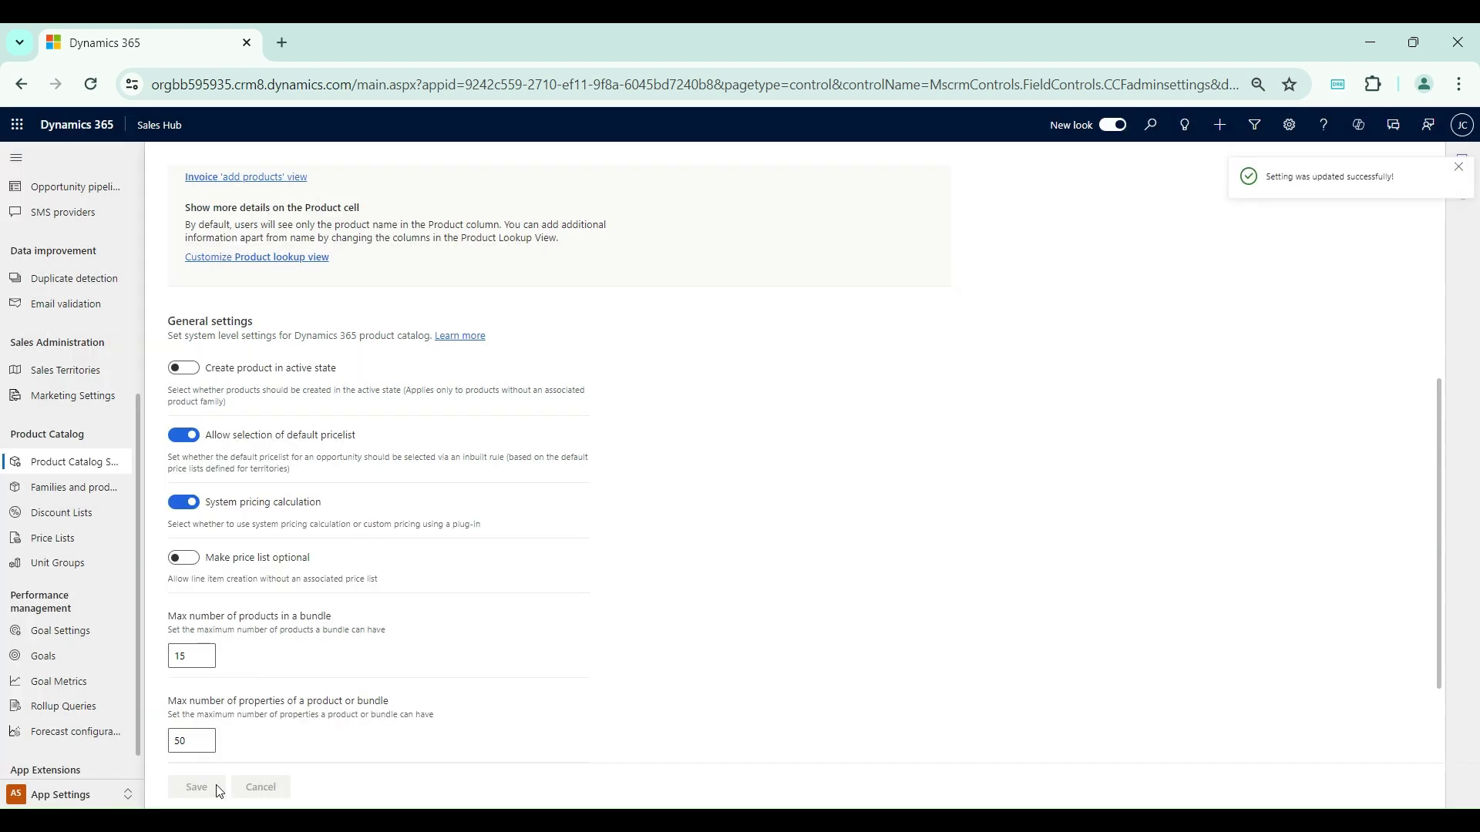
Step: Return to the Sales area, open Test Opportunity's products, and try to add a product without a price list
click(73, 795)
click(81, 671)
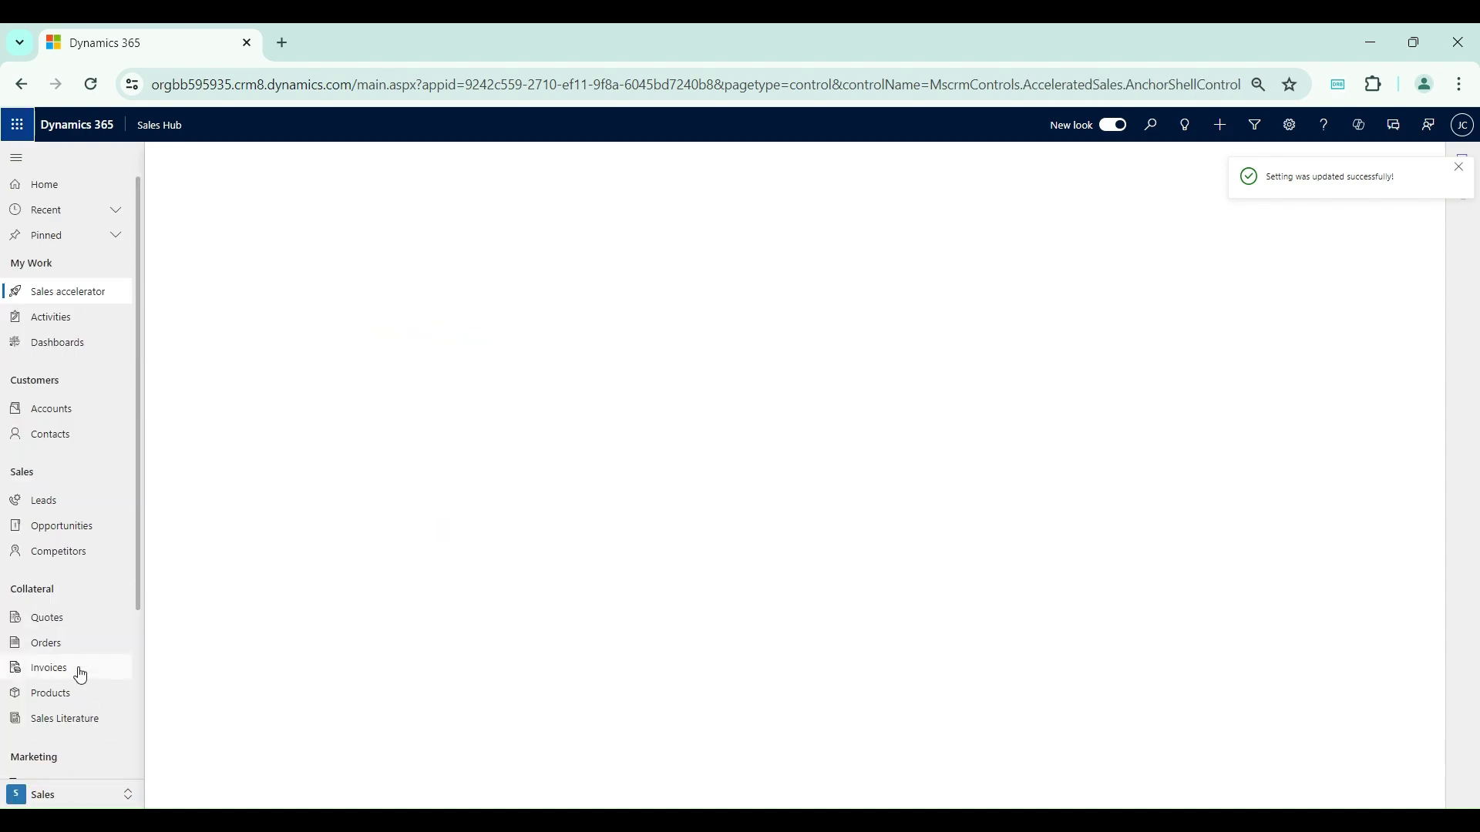
click(79, 530)
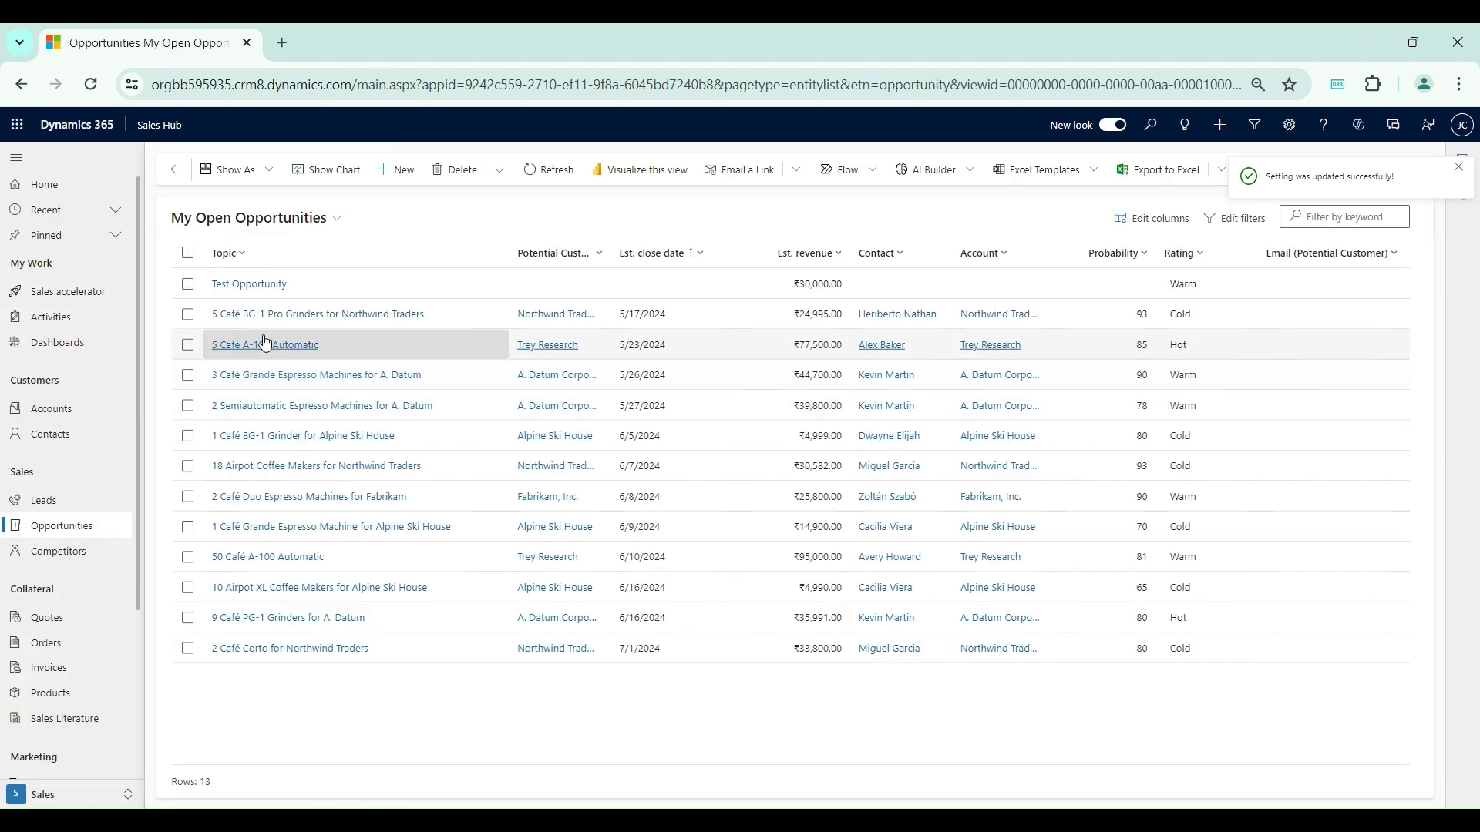
click(223, 375)
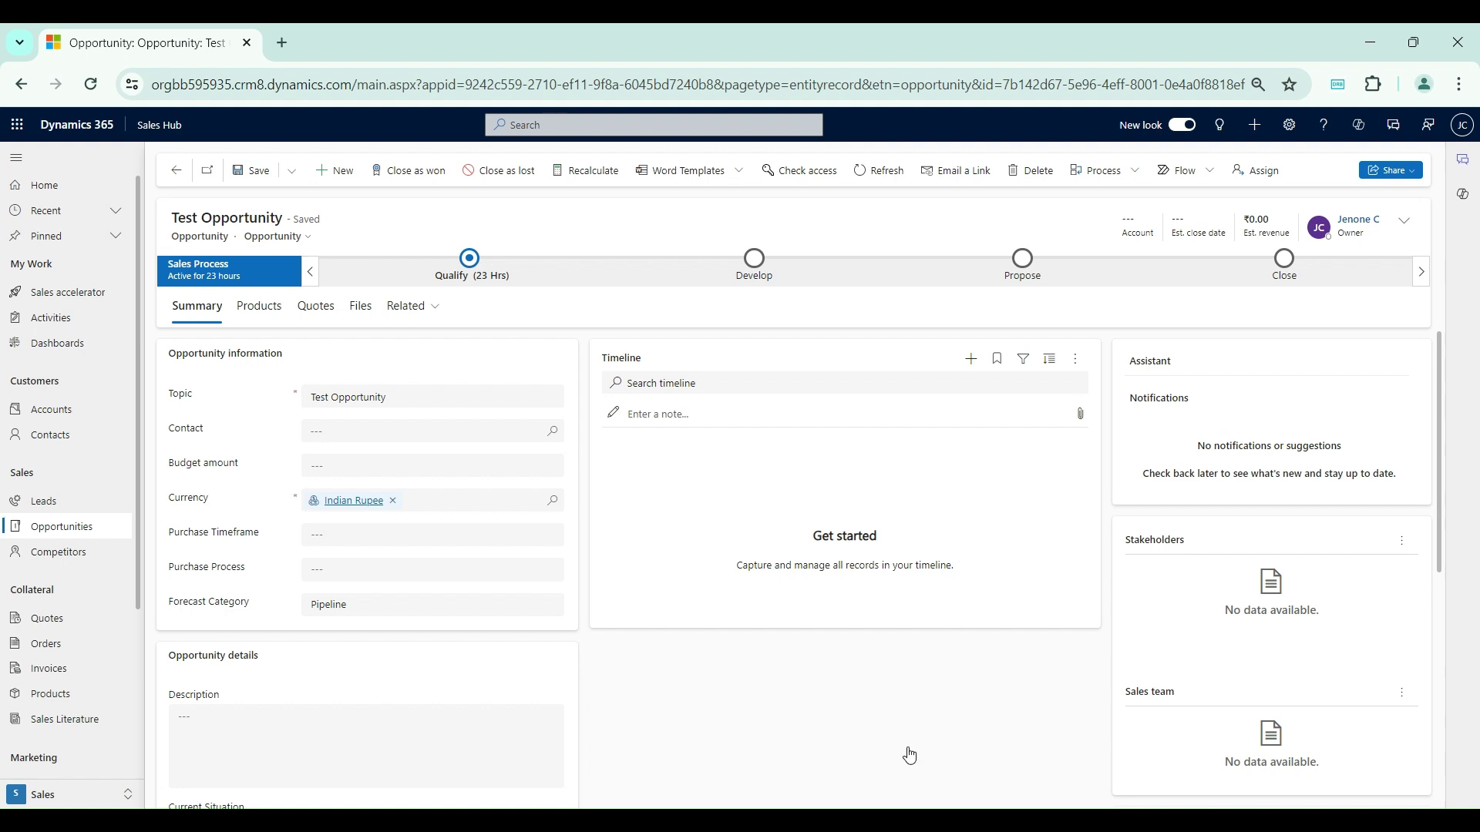
click(249, 317)
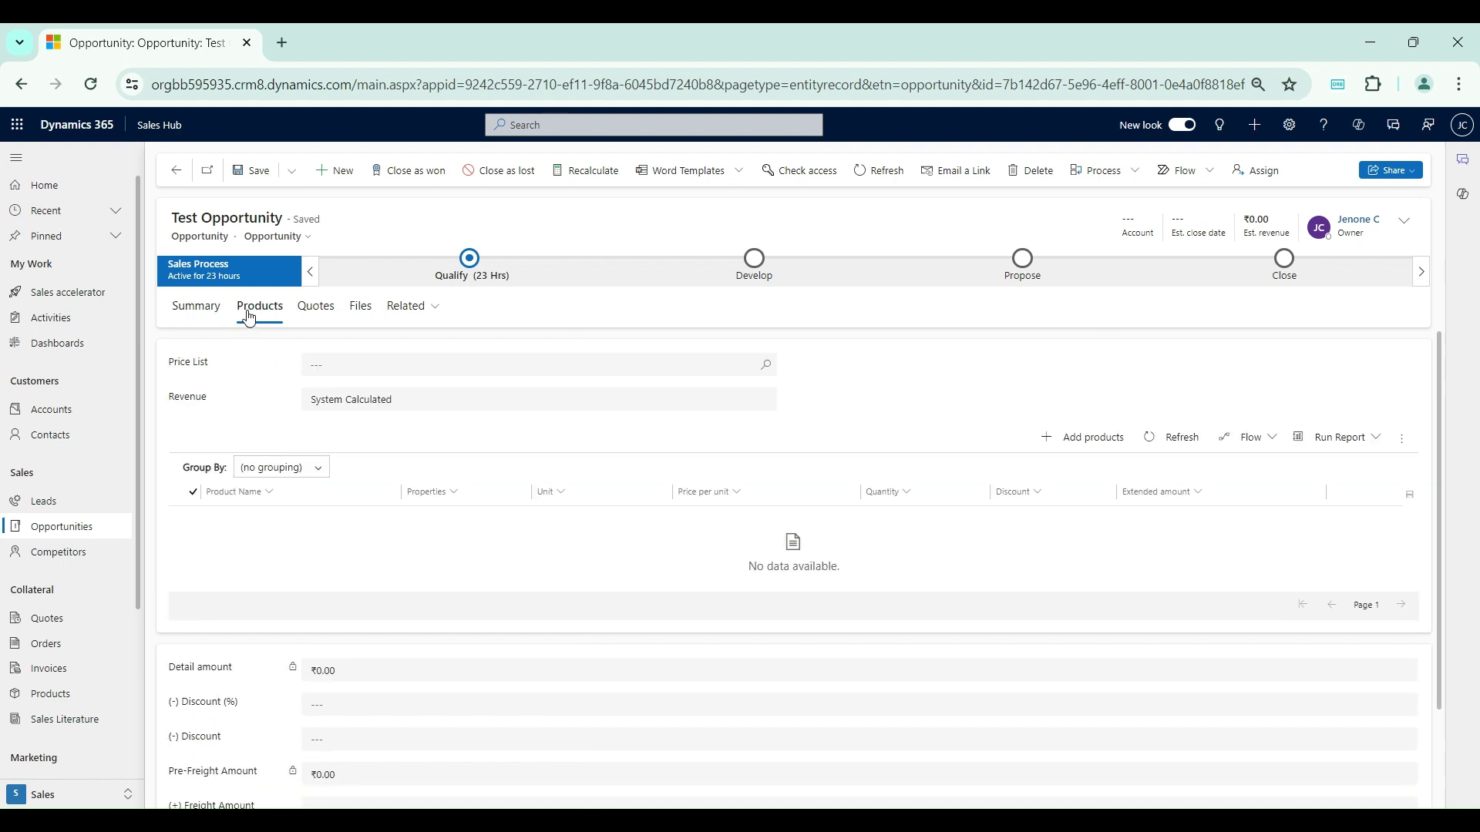
click(1083, 438)
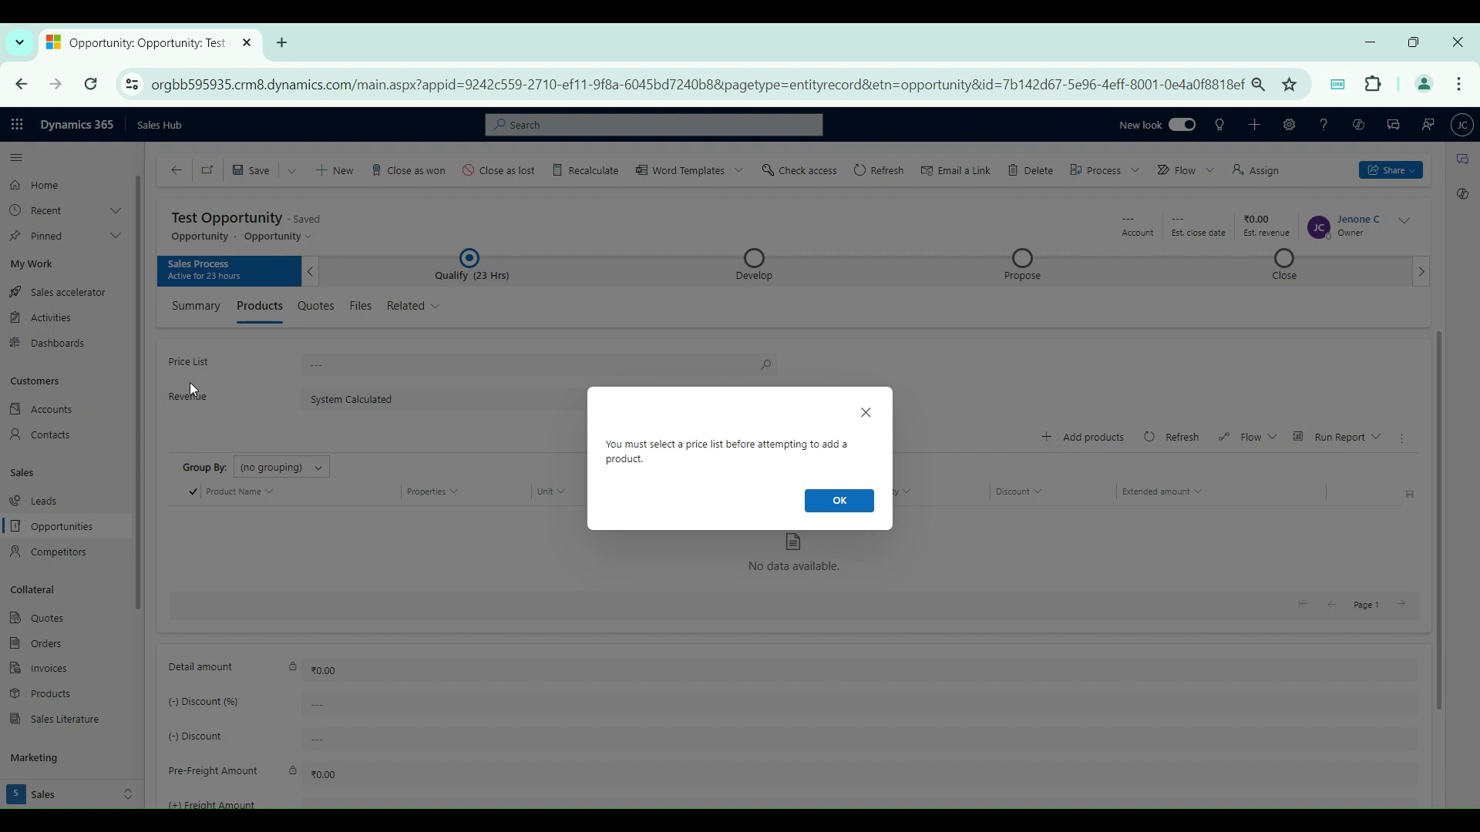
click(843, 501)
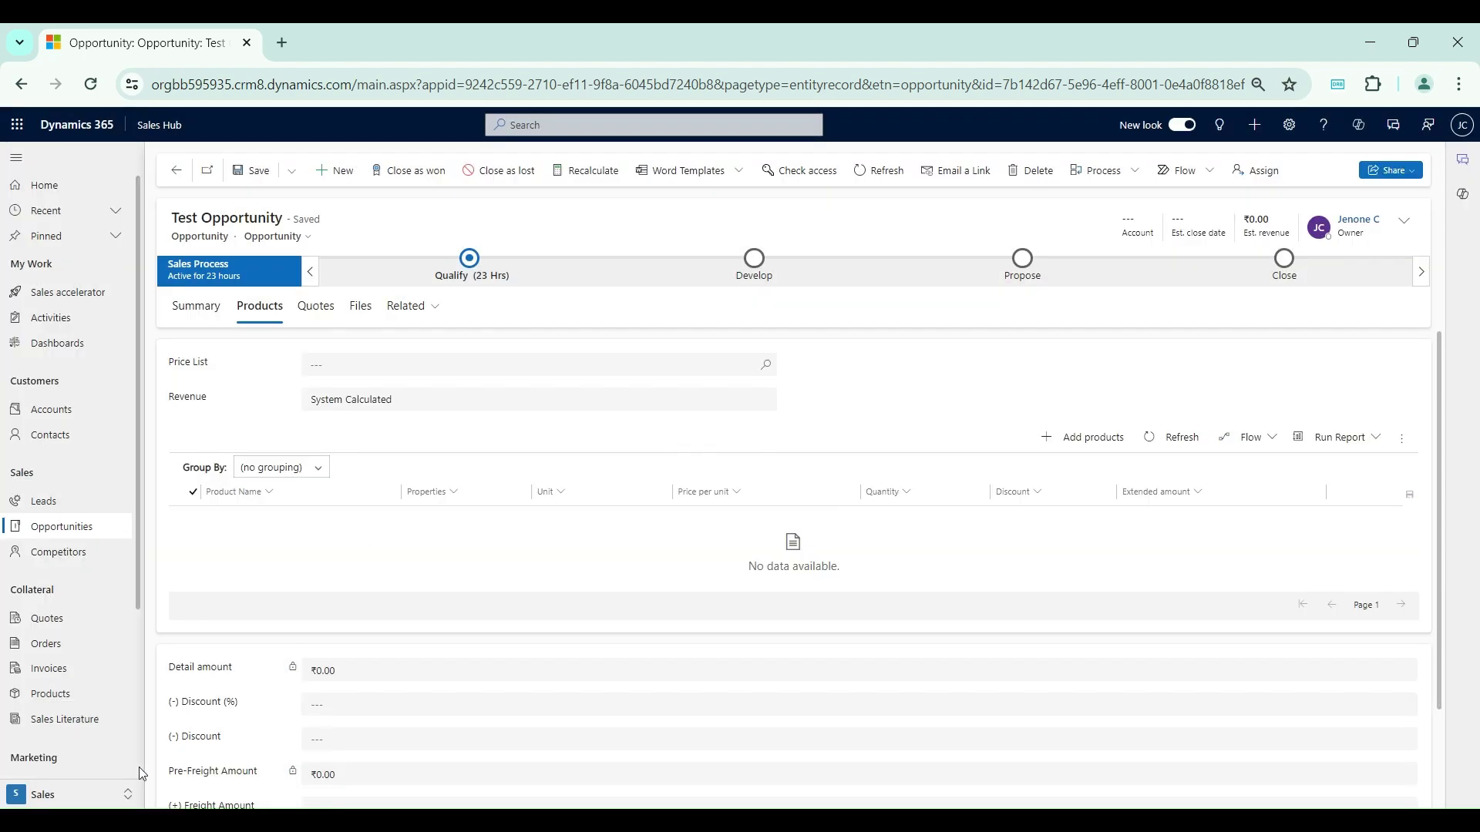
Step: Turn Make price list optional back on in the product catalog settings of App Settings and save the change
click(85, 795)
click(95, 689)
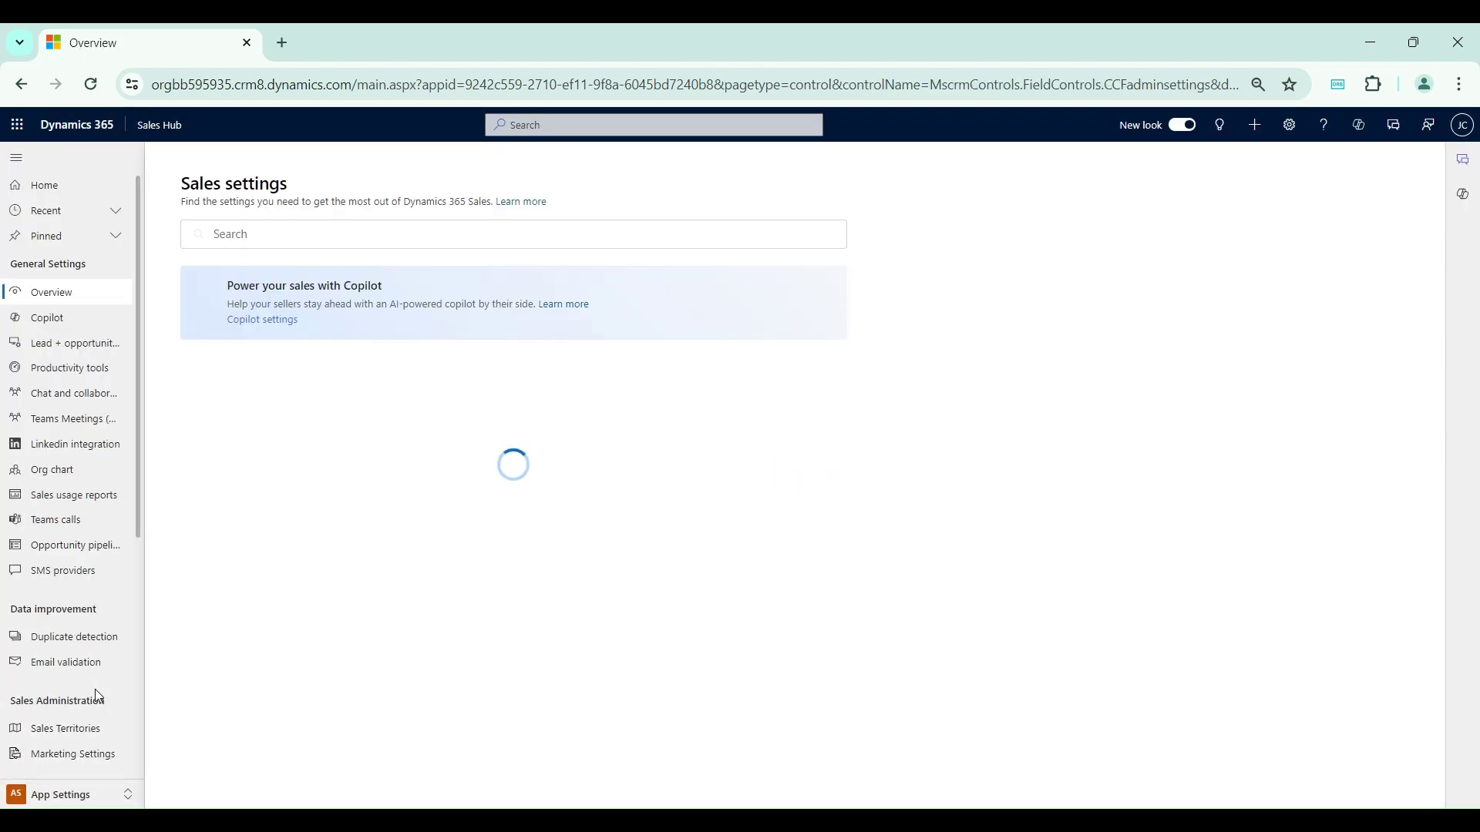
scroll(81, 640, down, 5)
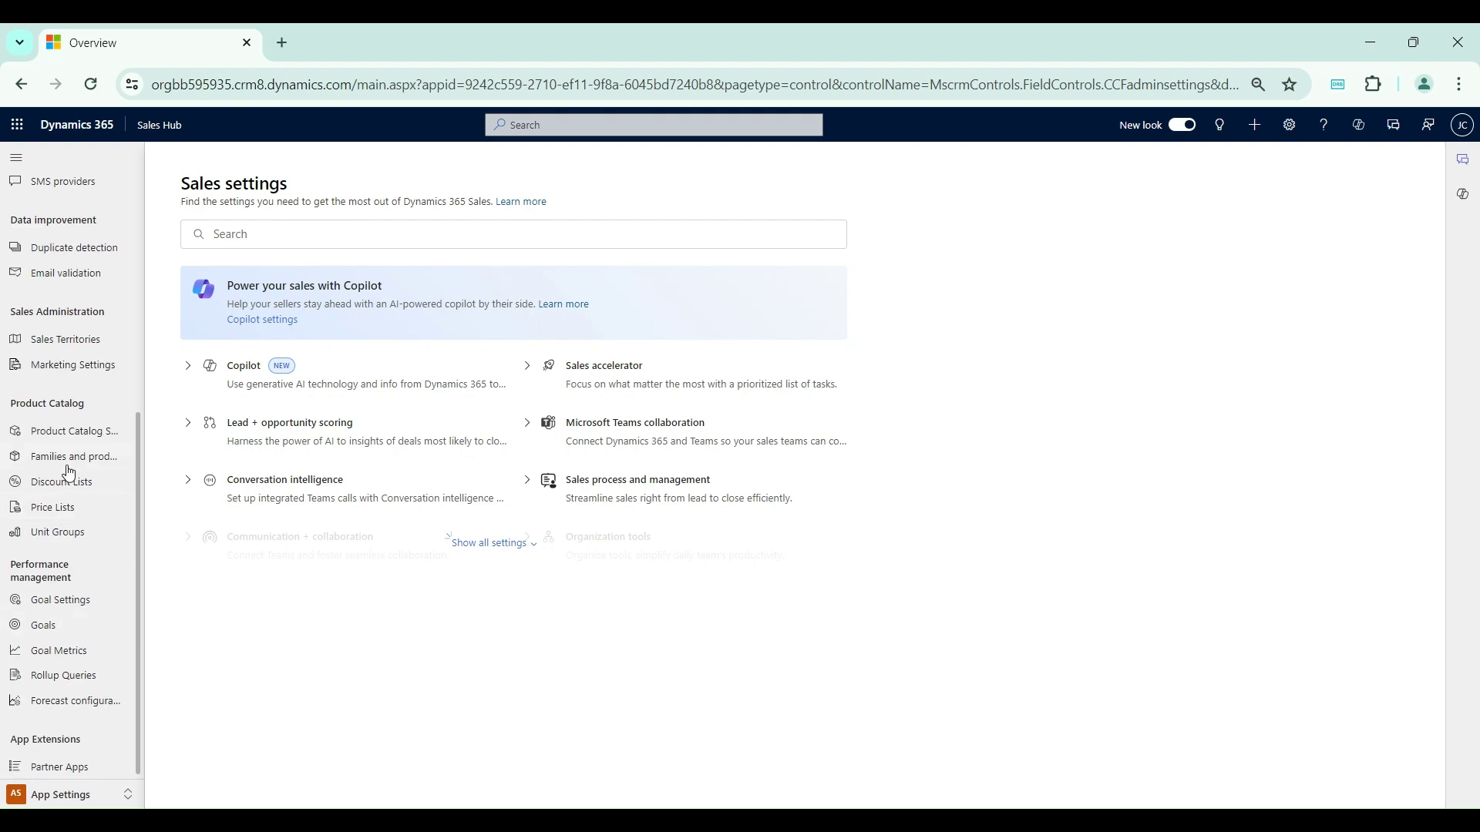
click(73, 437)
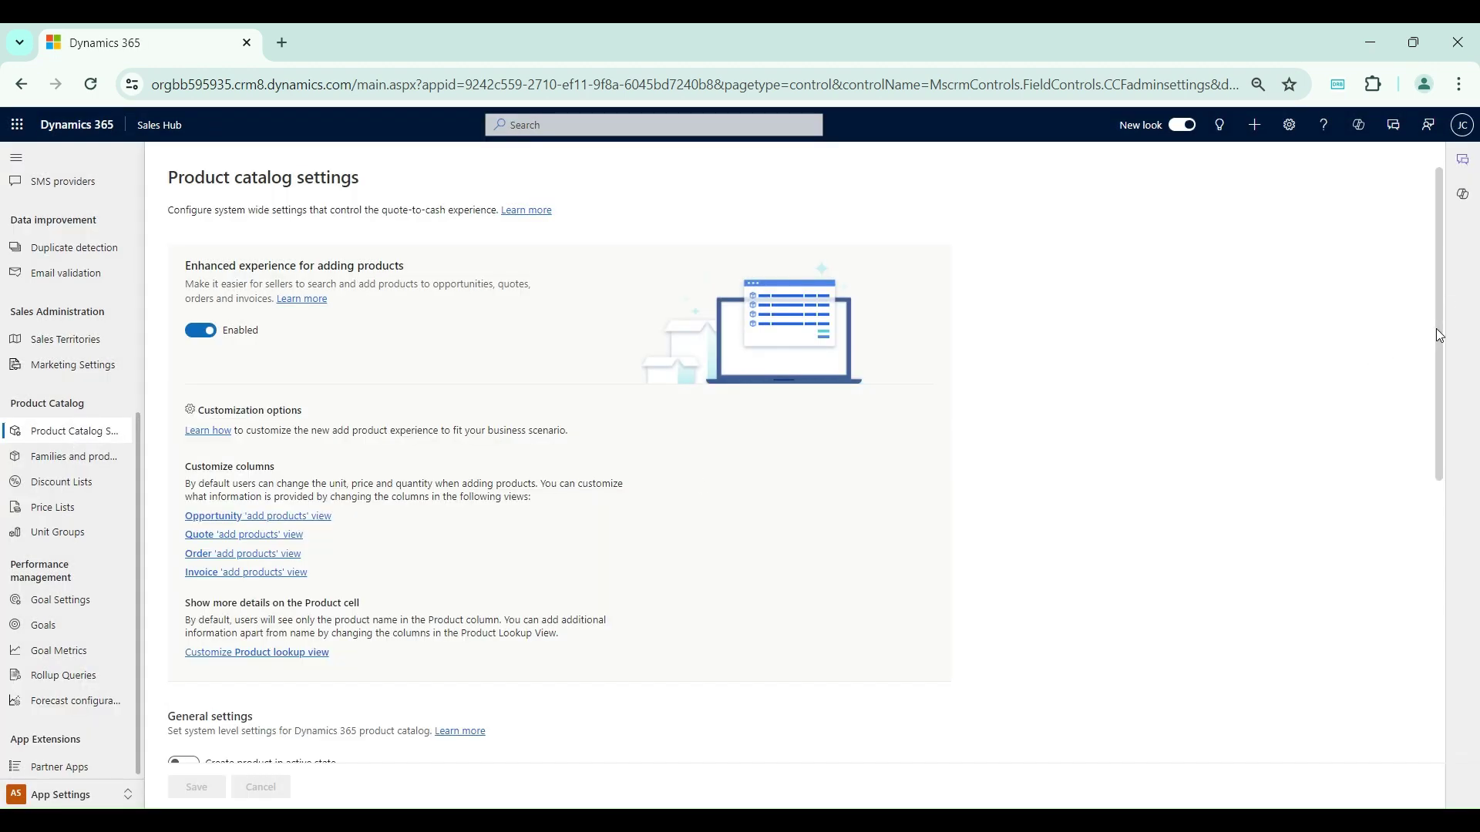
drag(1436, 328, 1440, 665)
click(183, 424)
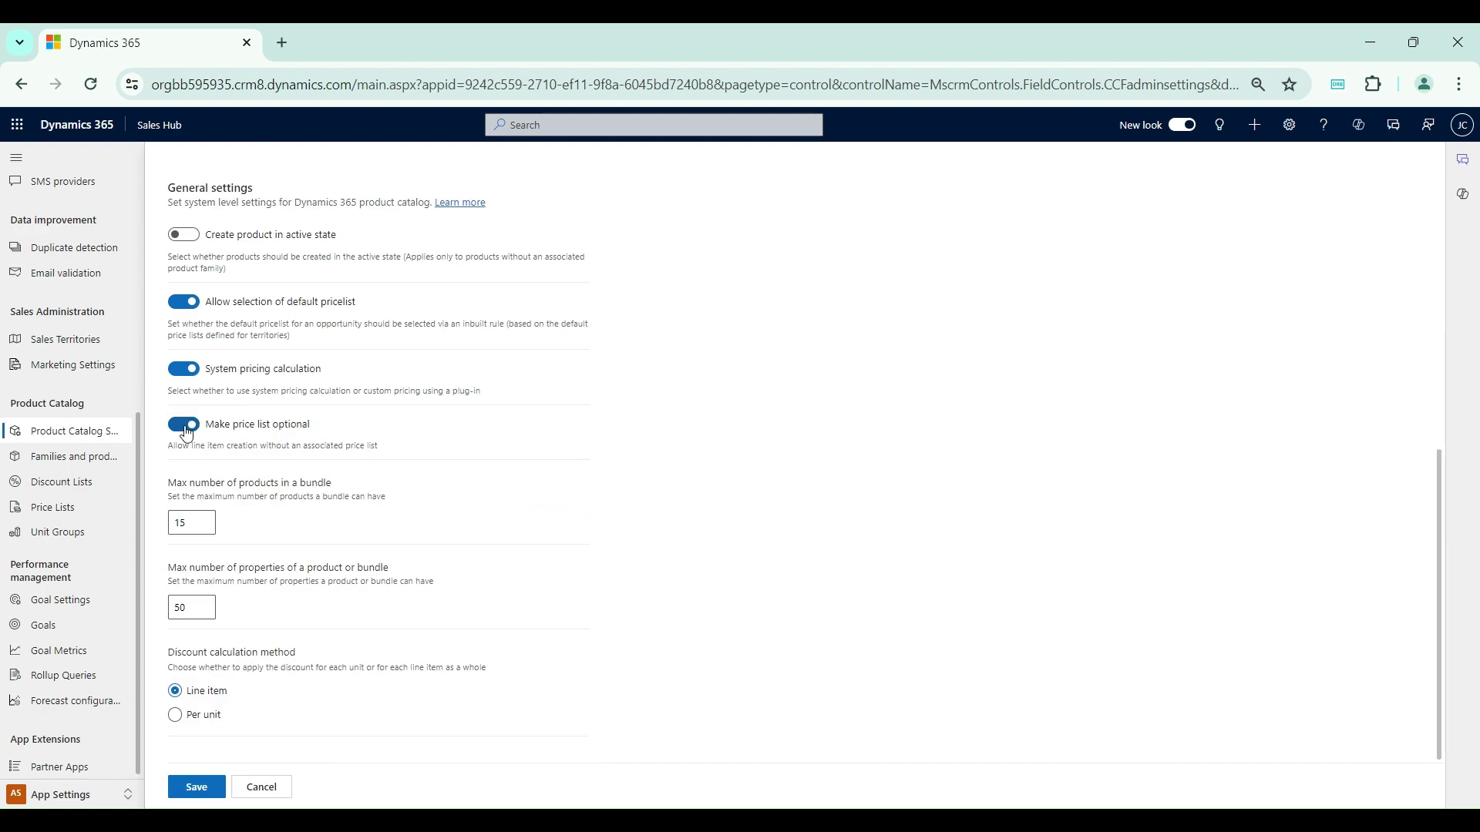
click(197, 787)
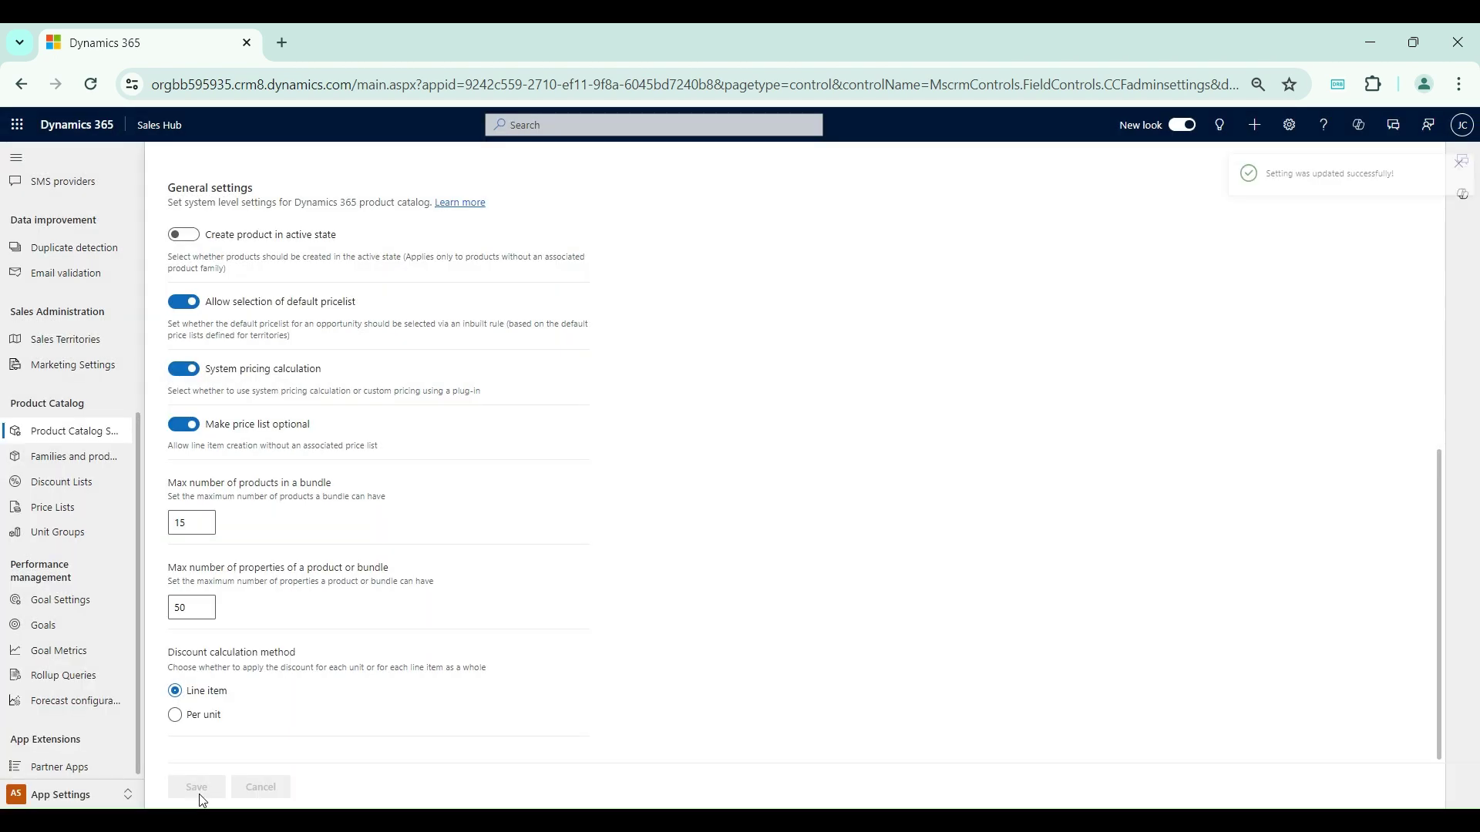
Step: Return to the Sales area, open Test Opportunity, and reload the page
click(85, 800)
click(83, 667)
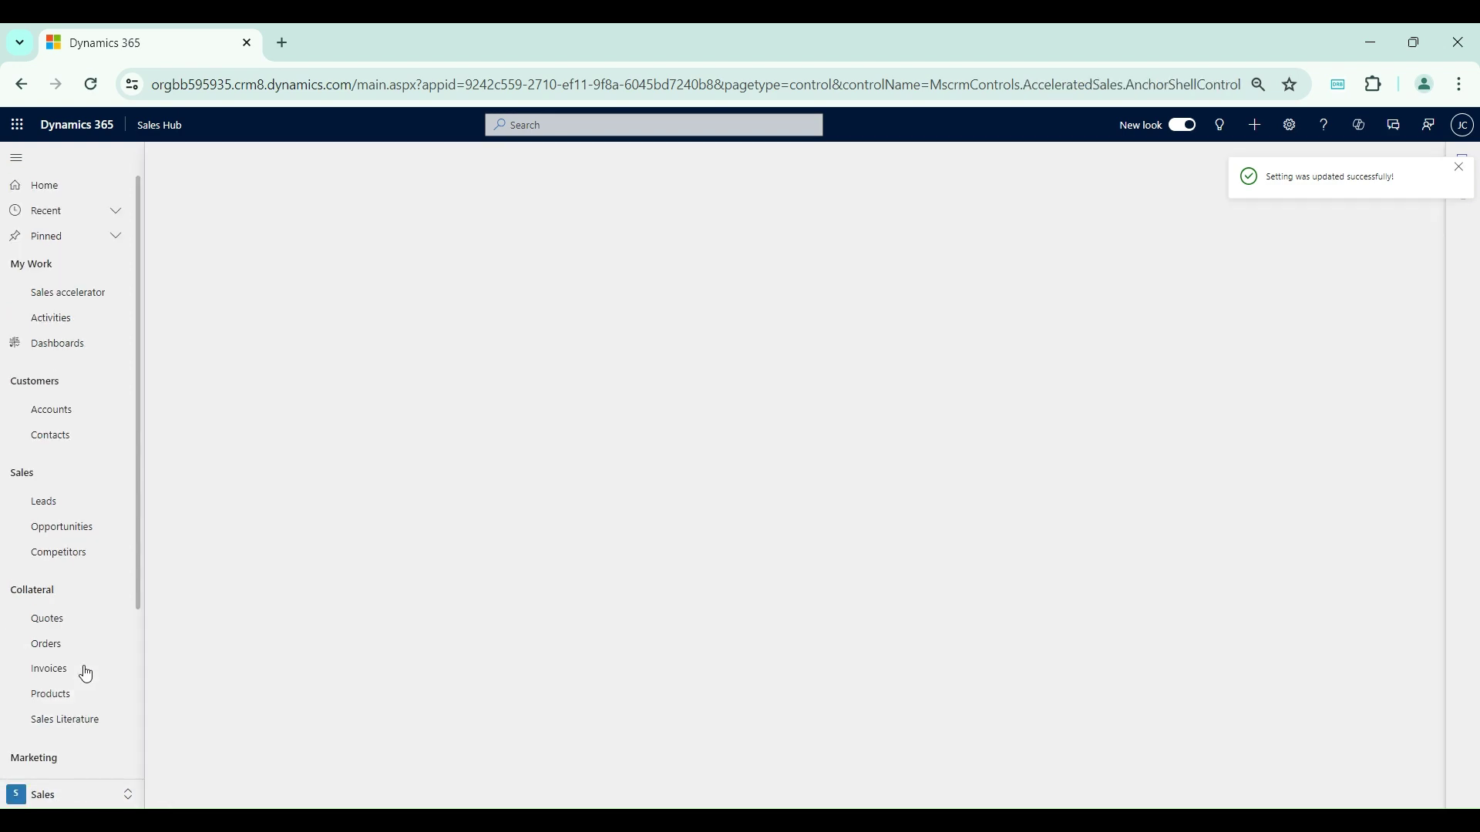
click(84, 525)
click(282, 284)
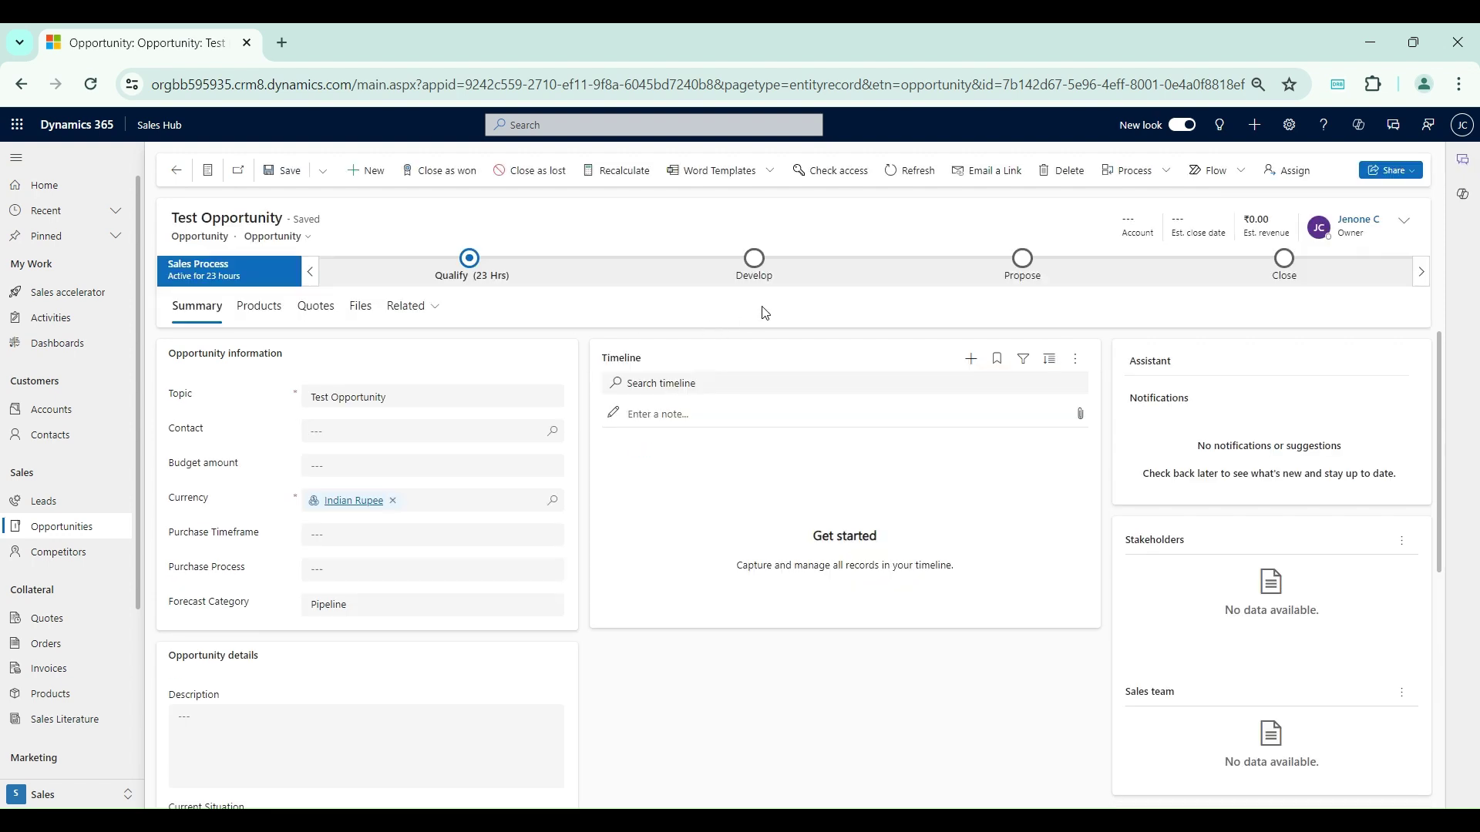
key(F5)
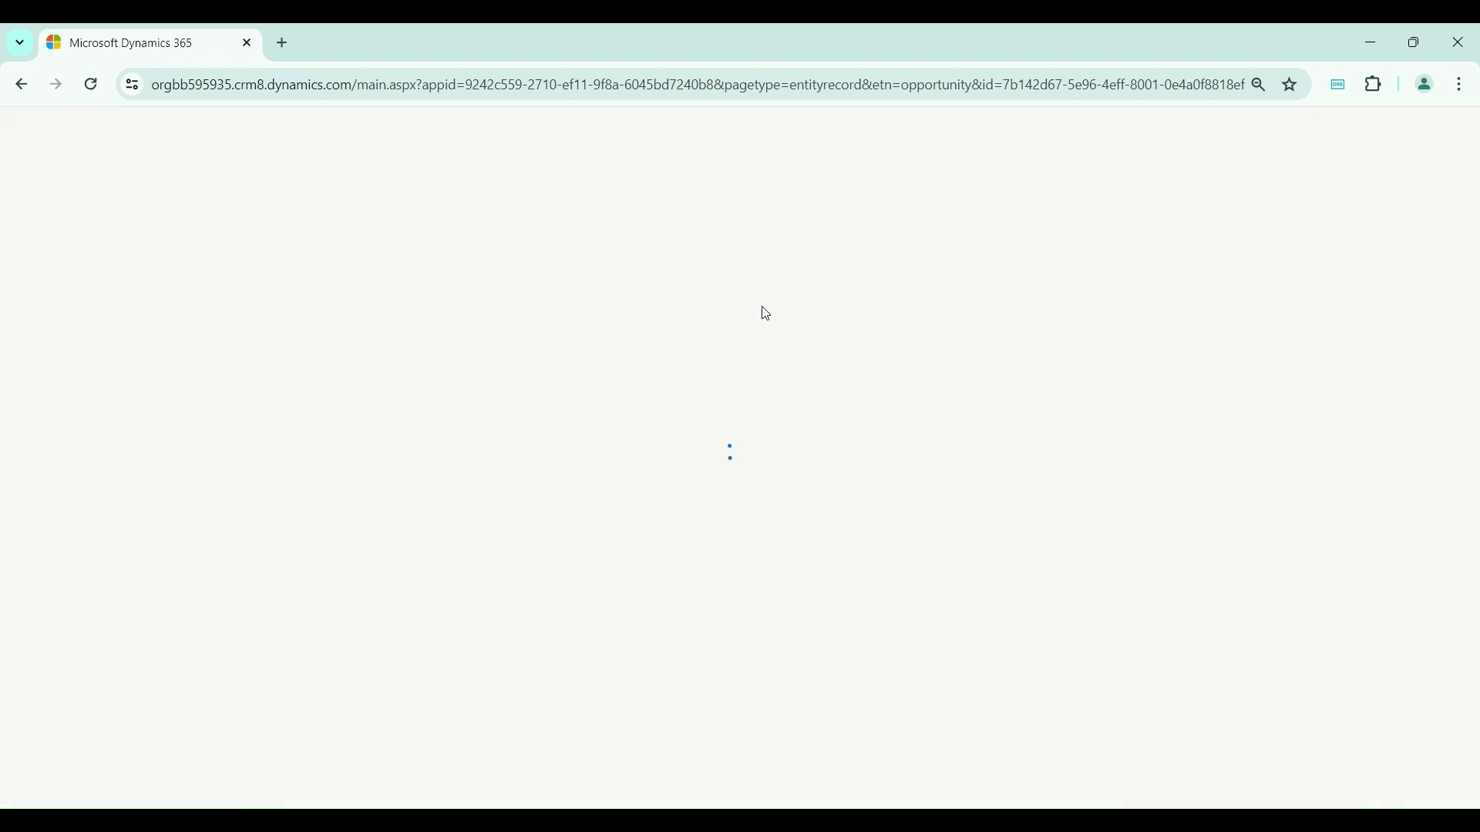
key(F5)
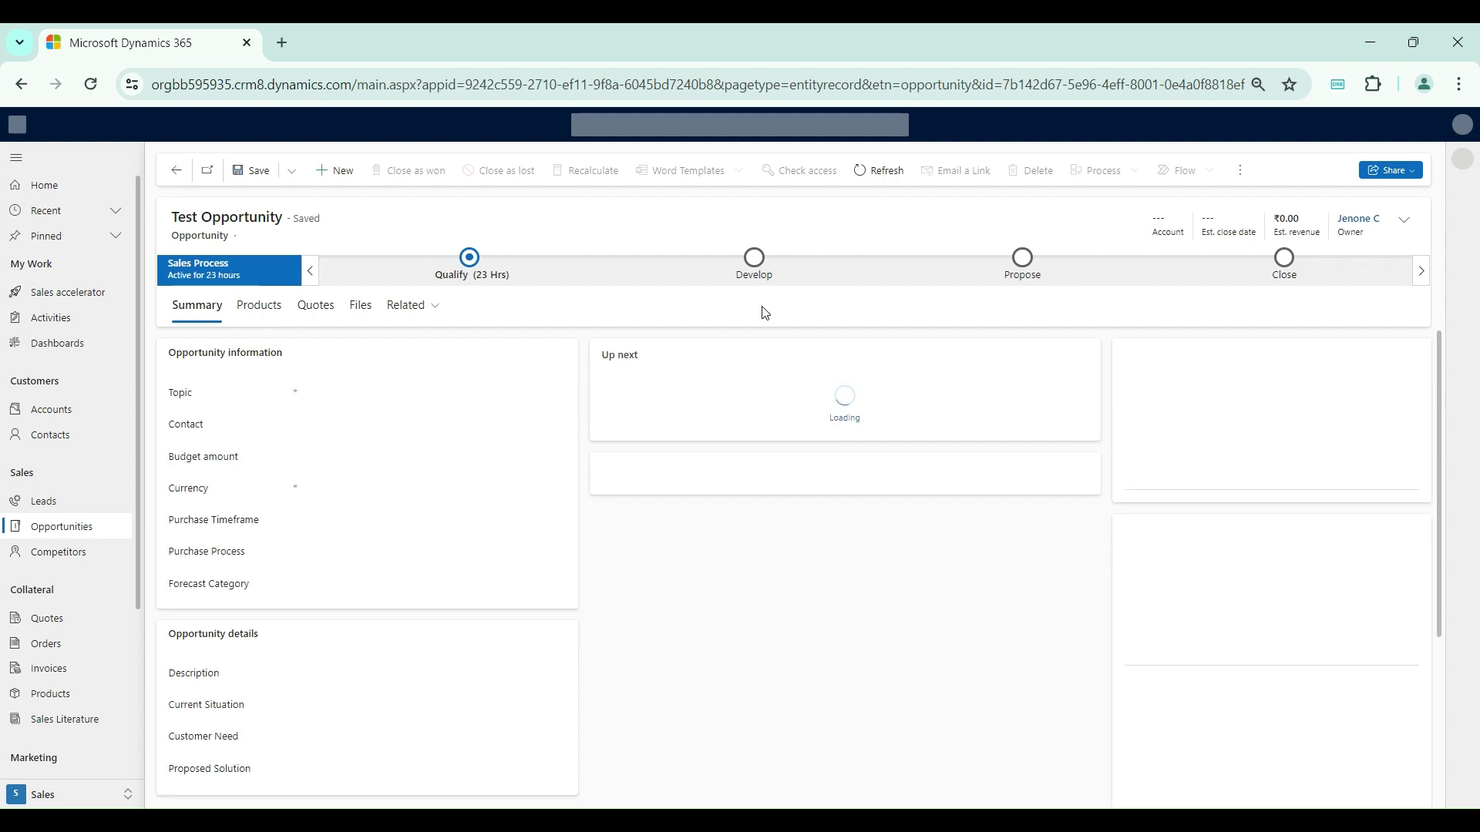
Step: Add one Juice Bottle to Test Opportunity's products without a price list and save it to the opportunity
click(264, 311)
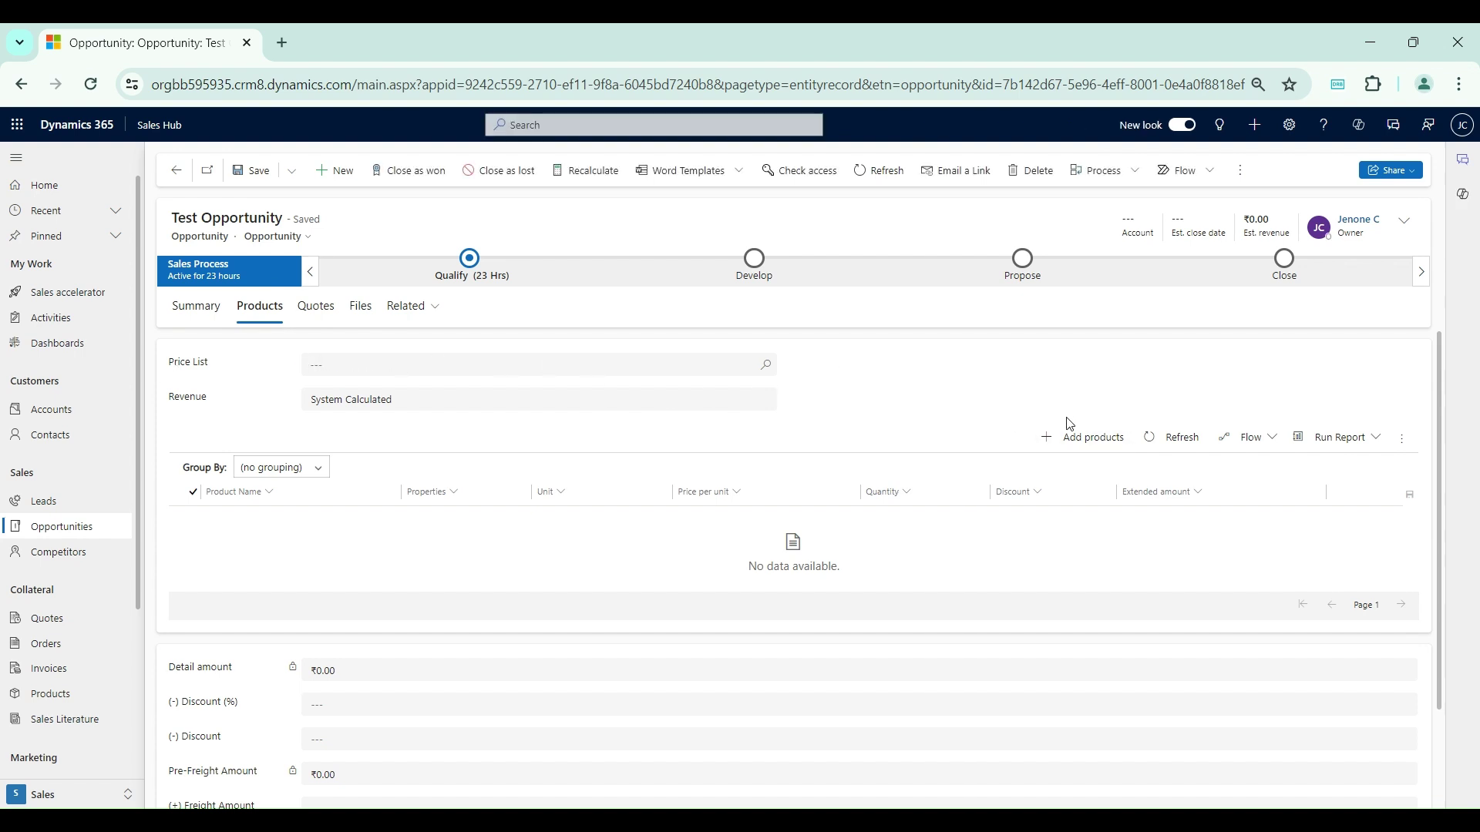
click(1079, 440)
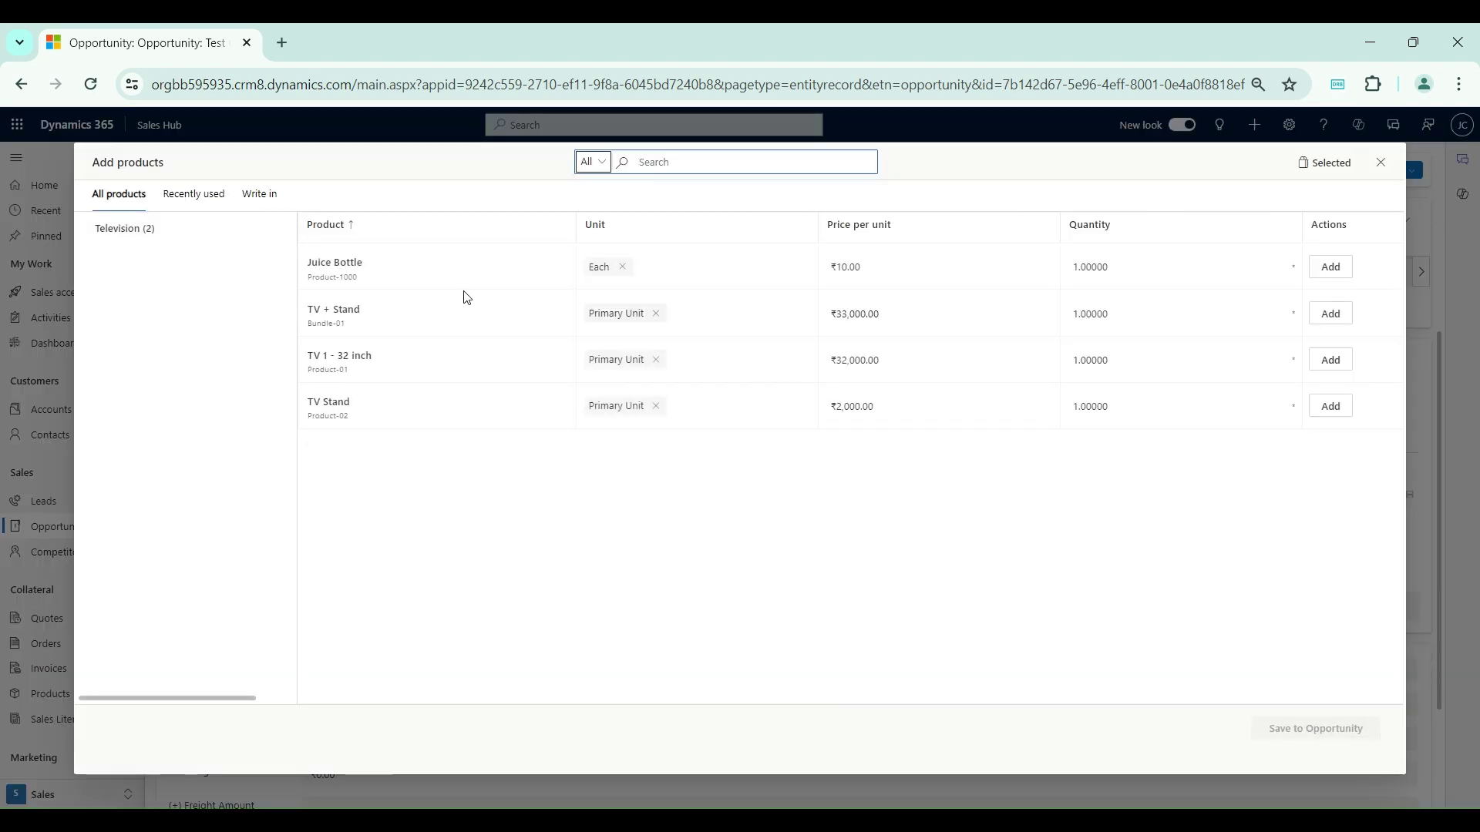
click(1319, 268)
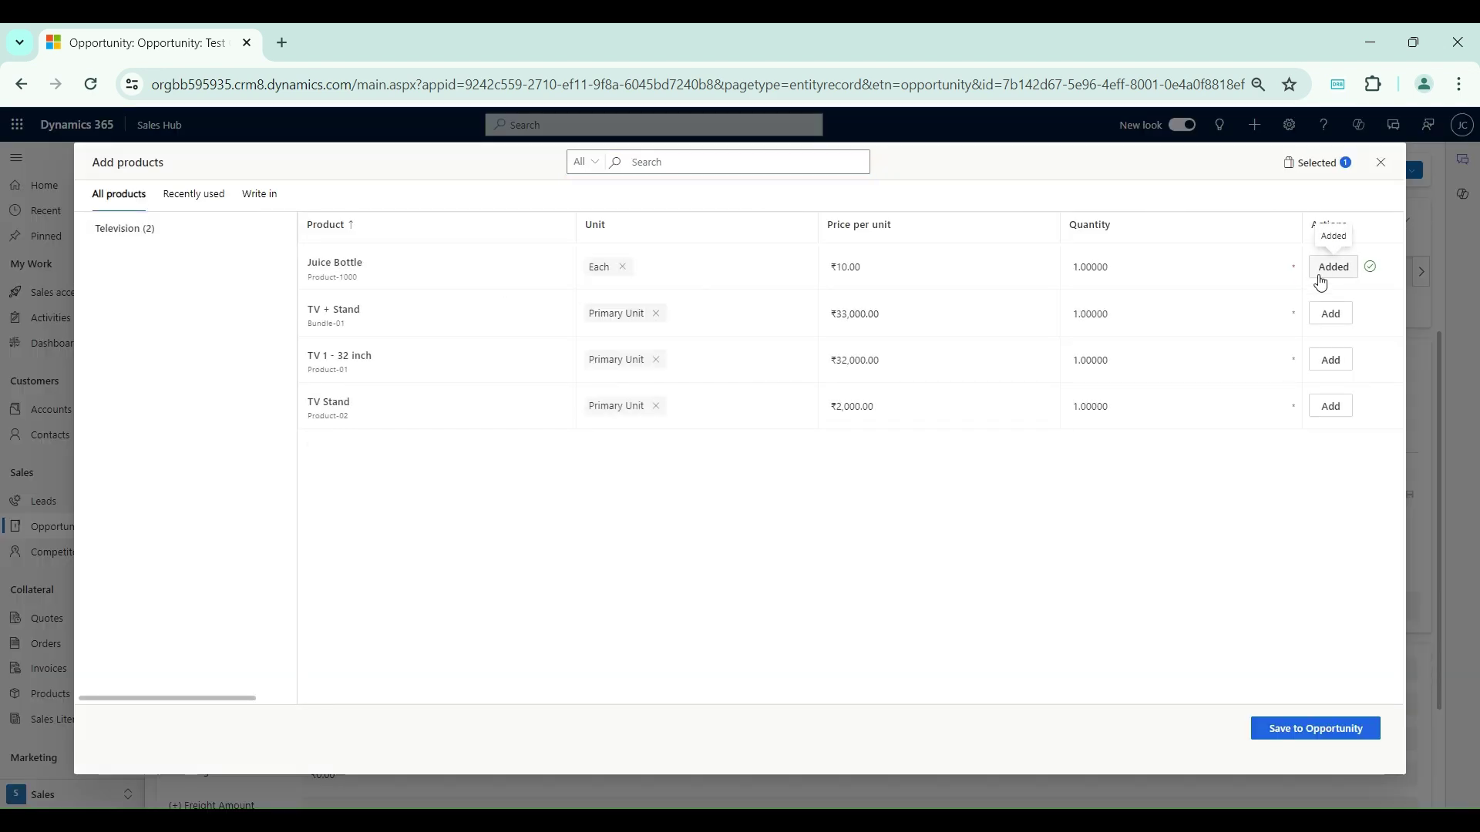
click(1334, 729)
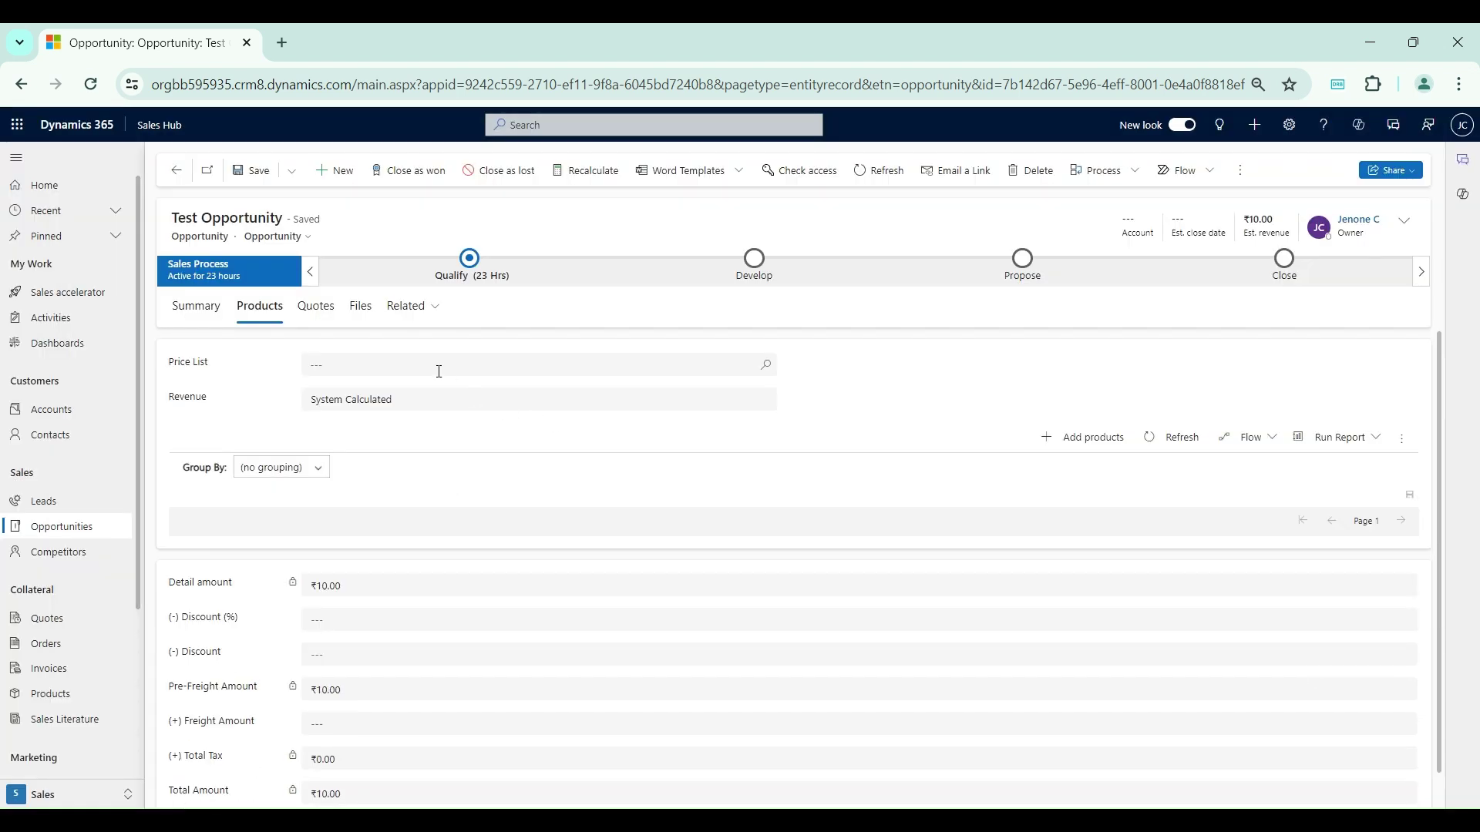